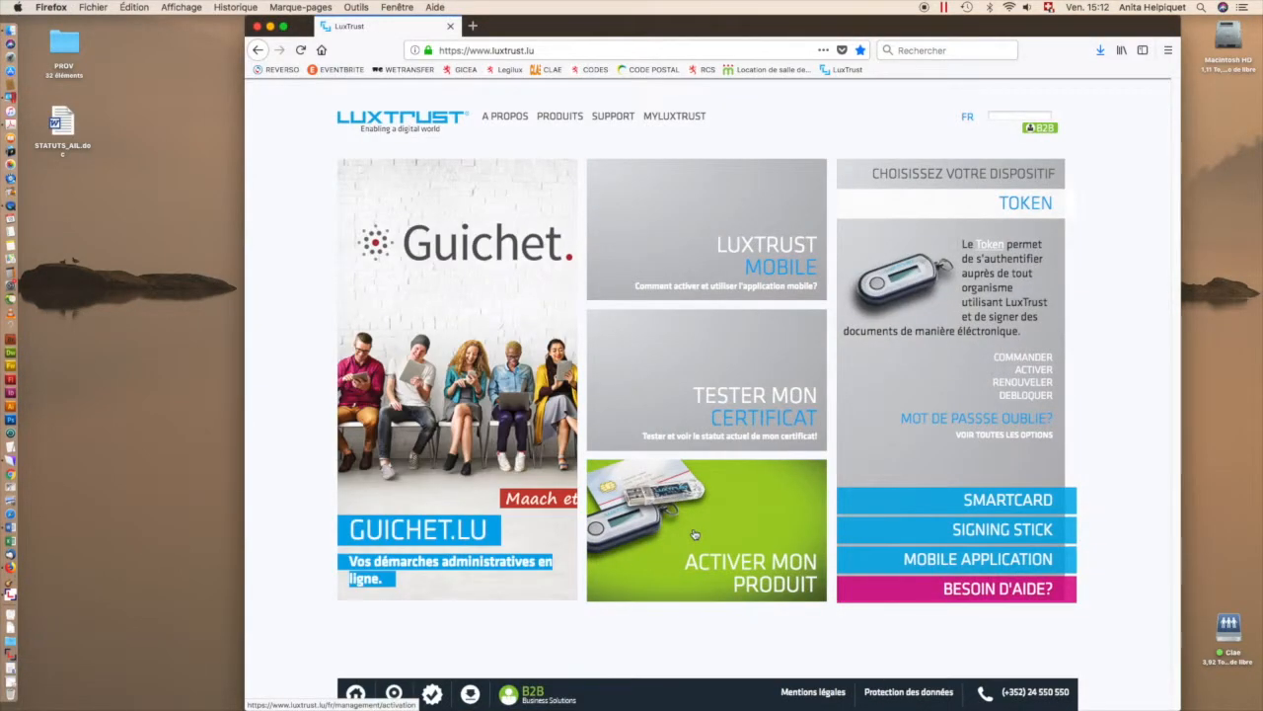
Open the LuxTrust 'Activer mon produit' activation page and select the address bar
left_click(694, 534)
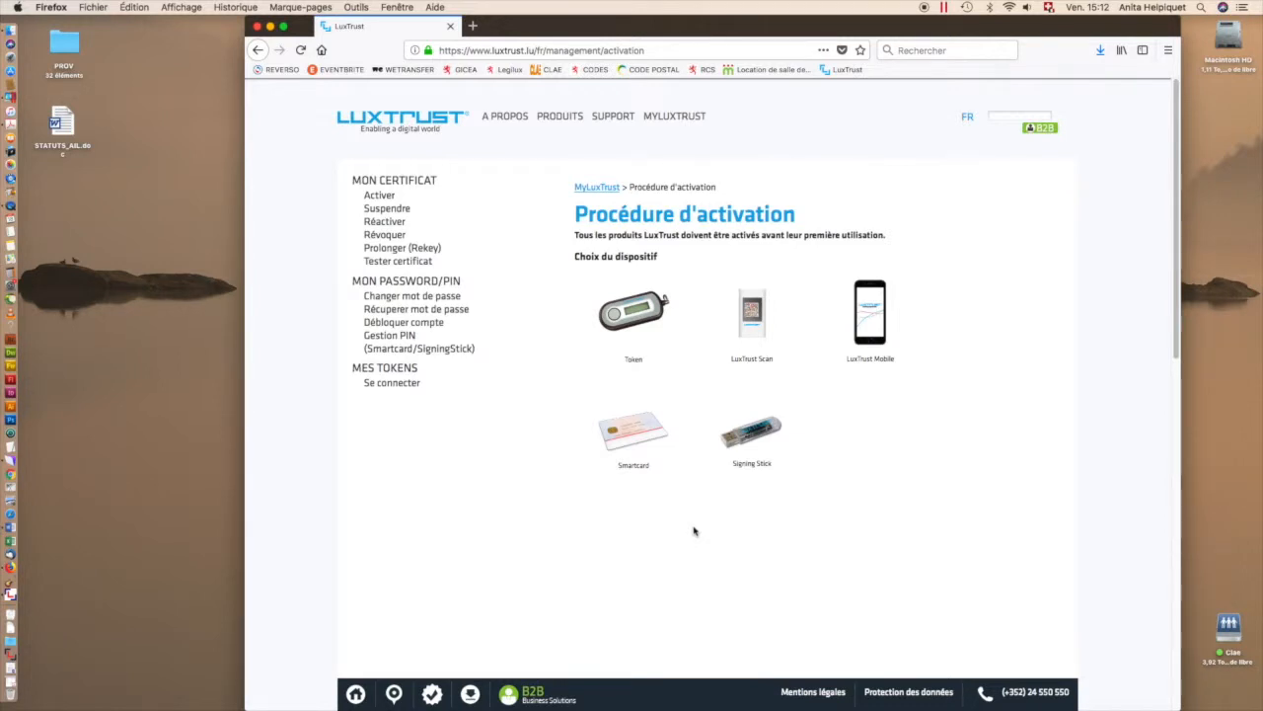
left_click(647, 50)
key("super+a")
type("www")
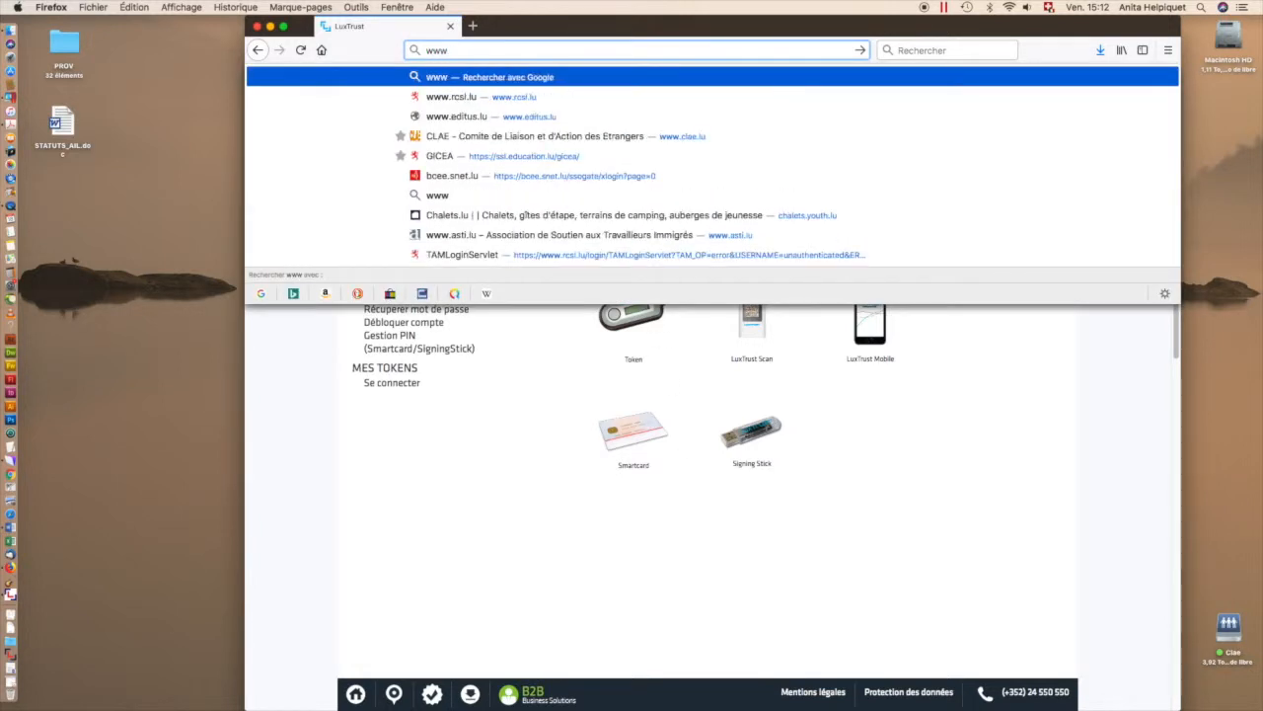
type(".lbr.")
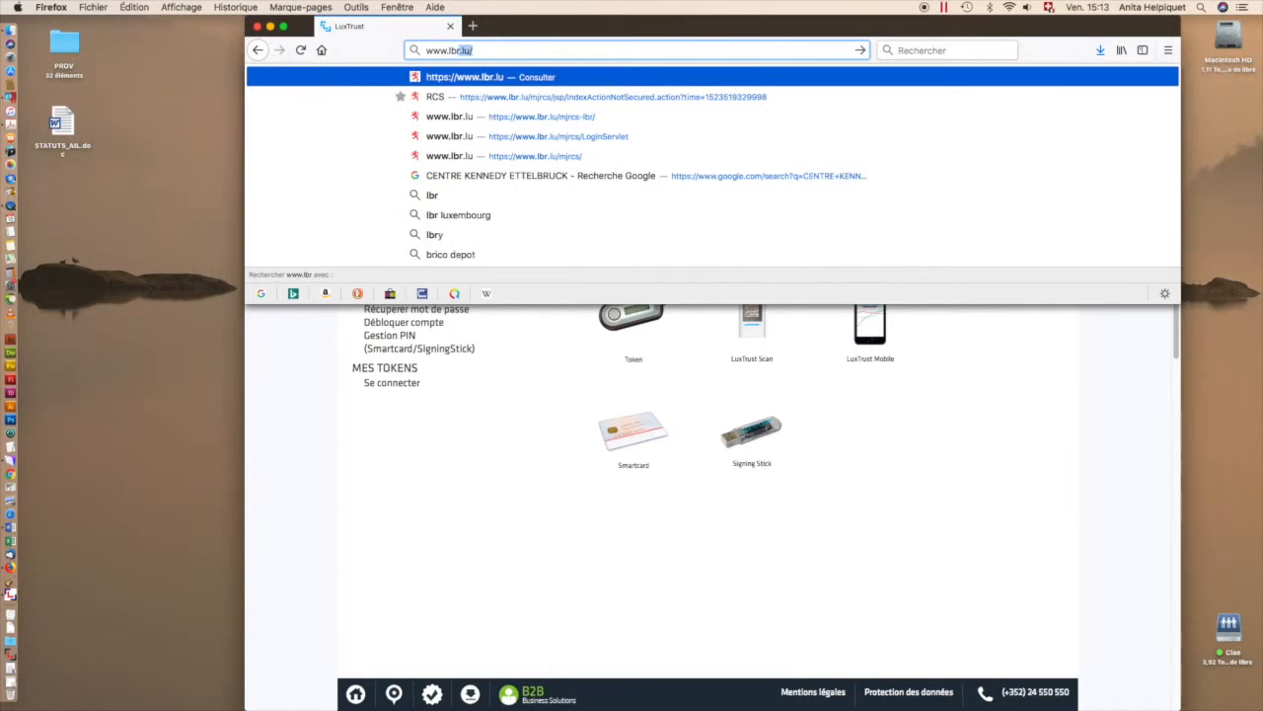
type("lu/")
key("Return")
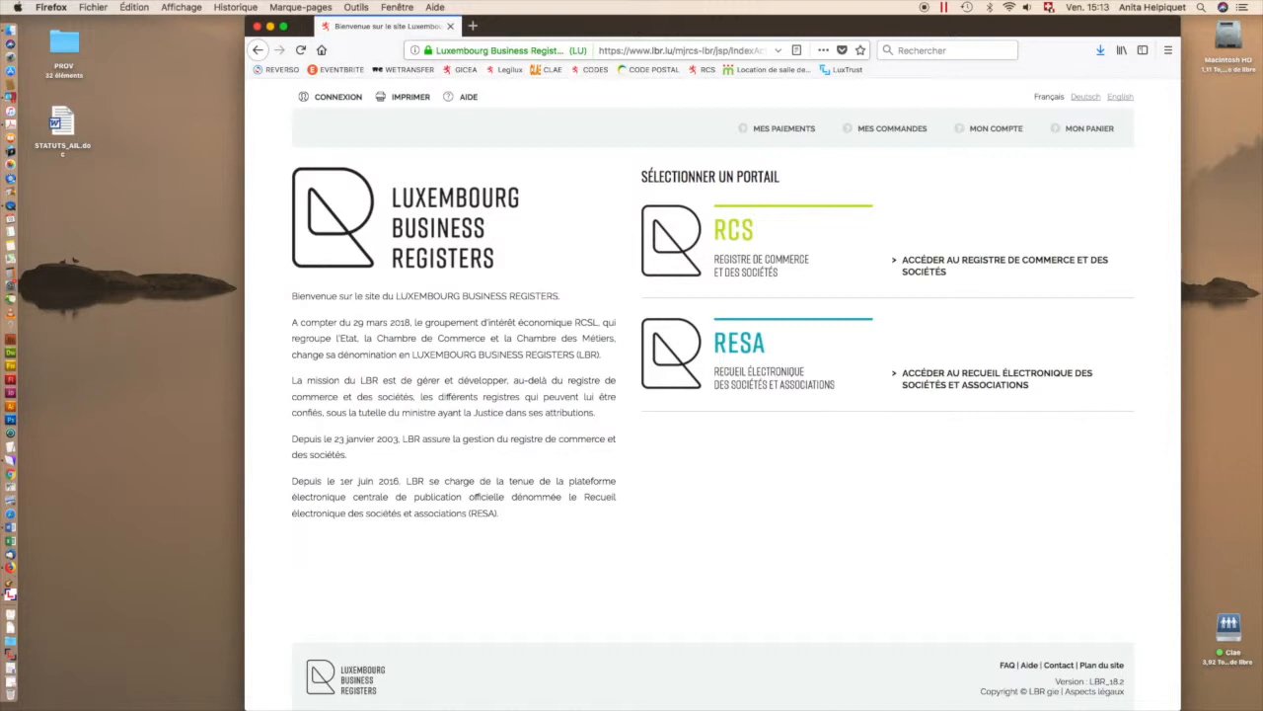
left_click(728, 222)
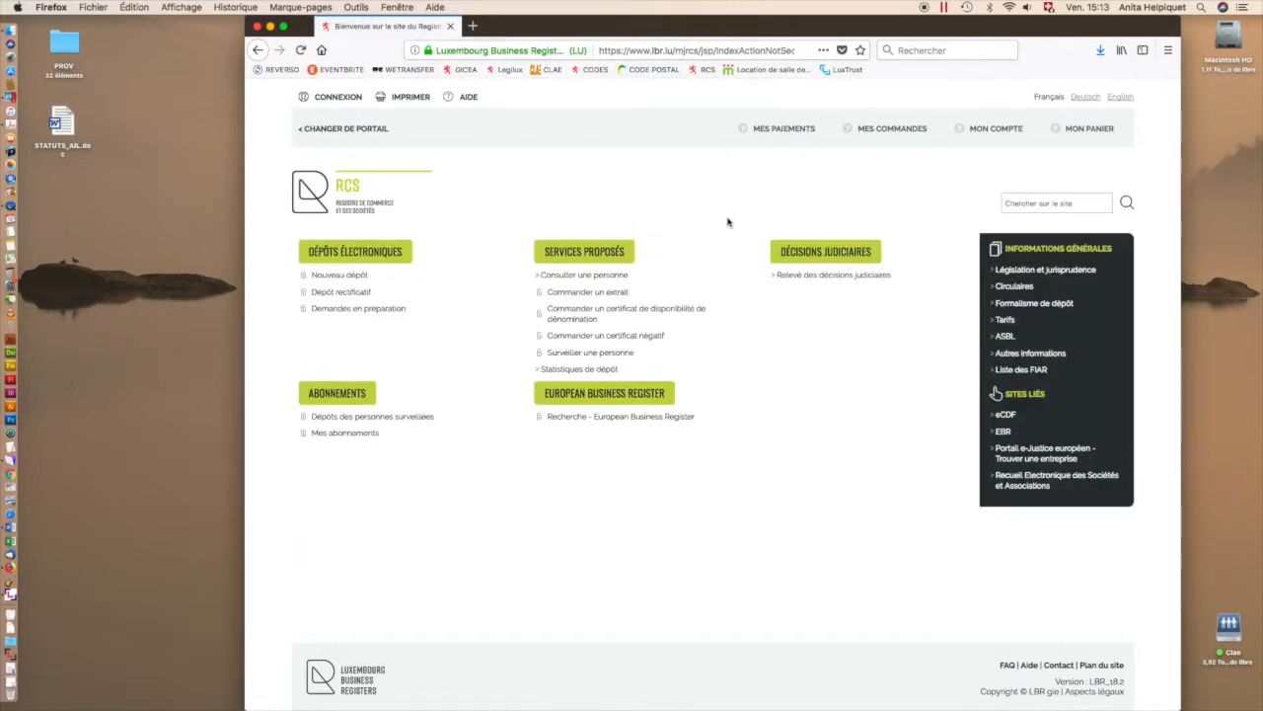
left_click(340, 276)
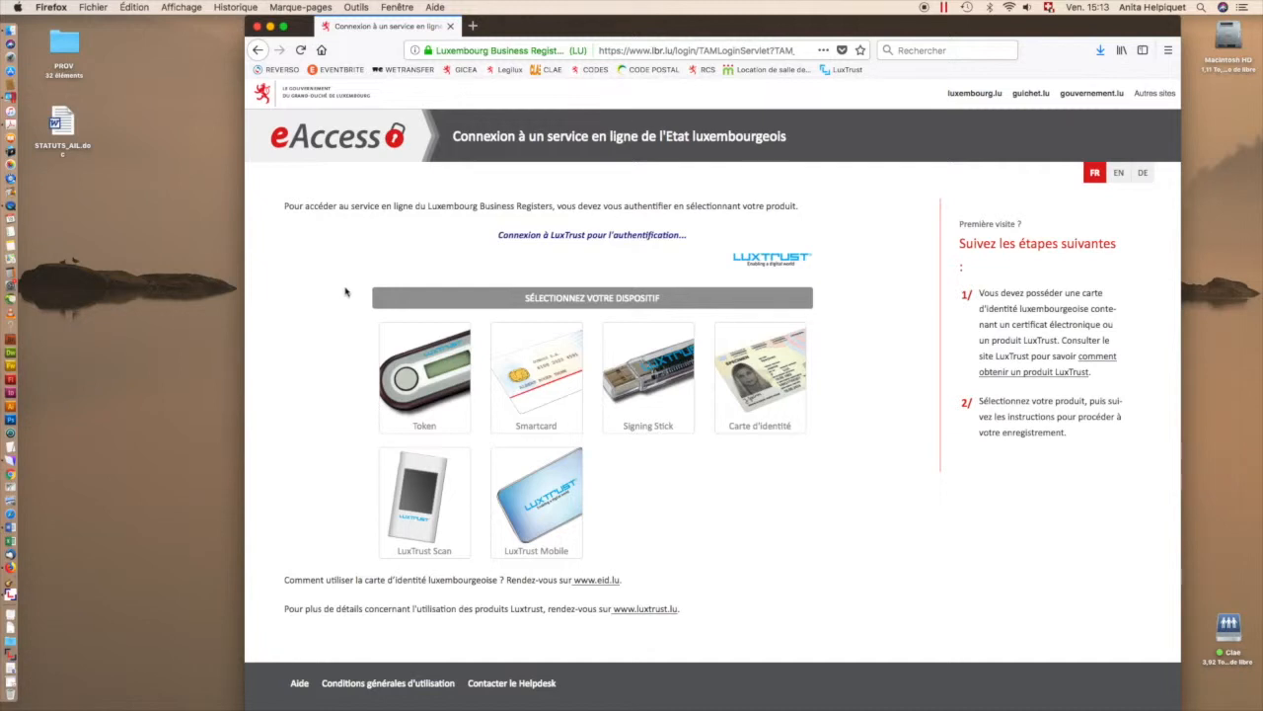
Sign in with the LuxTrust Token using the user ID, password and one-time code
left_click(402, 345)
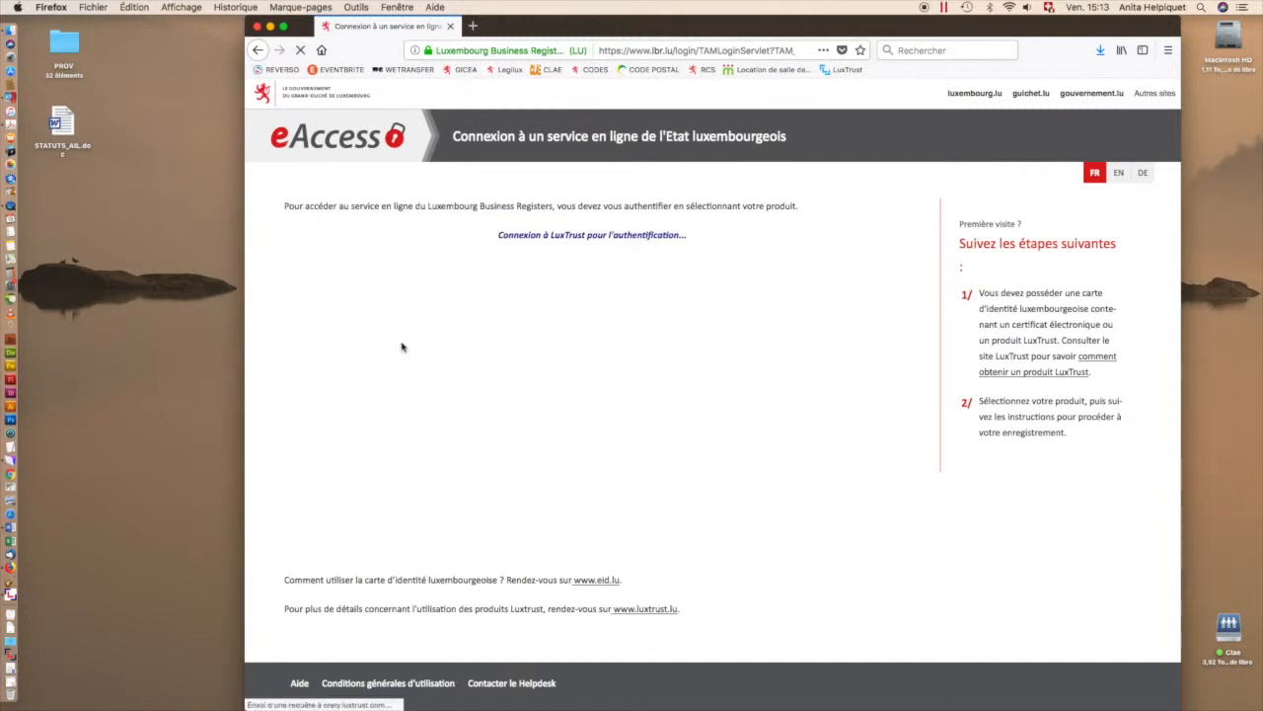
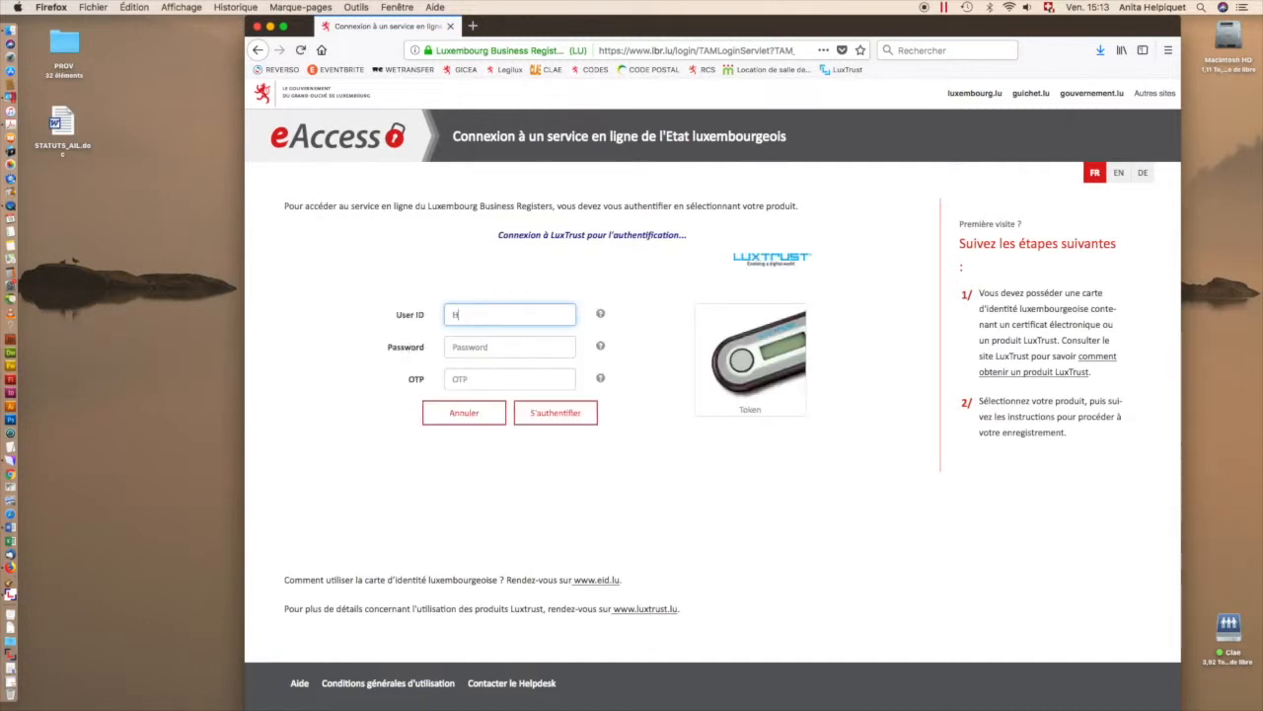
left_click(492, 346)
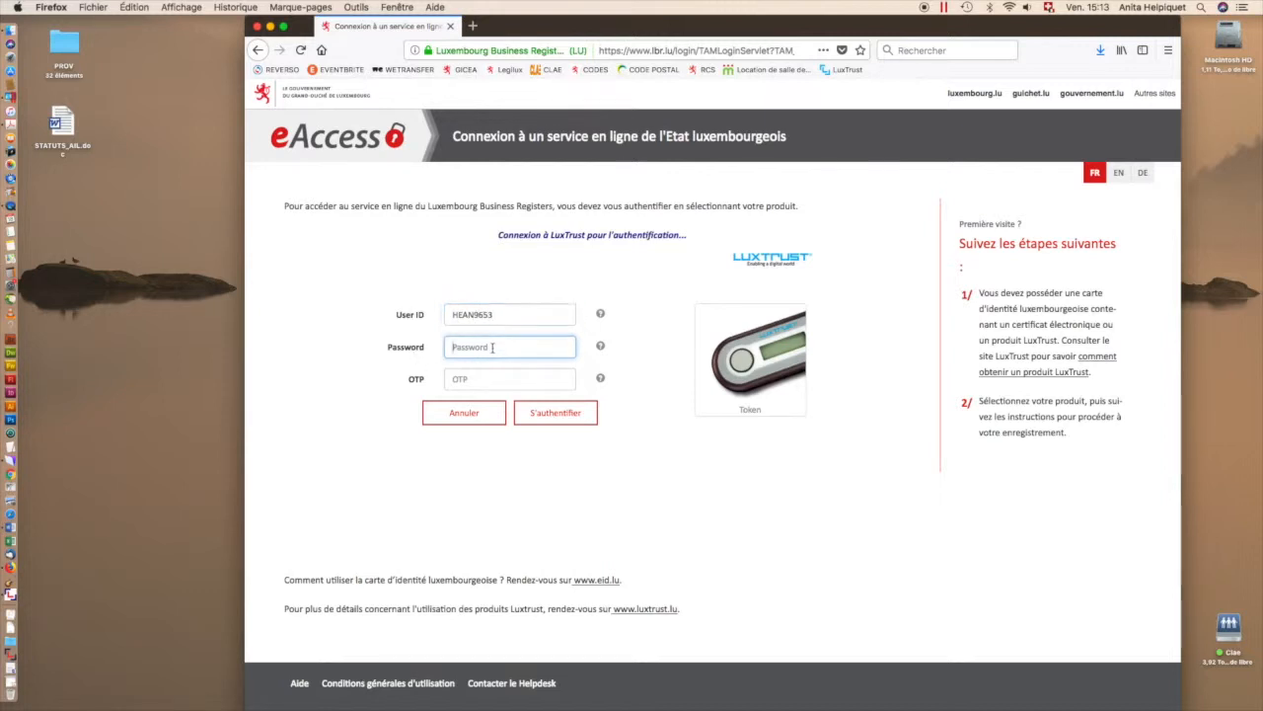
type("•••")
key("BackSpace")
key("BackSpace")
key("BackSpace")
type("••••••••")
left_click(499, 375)
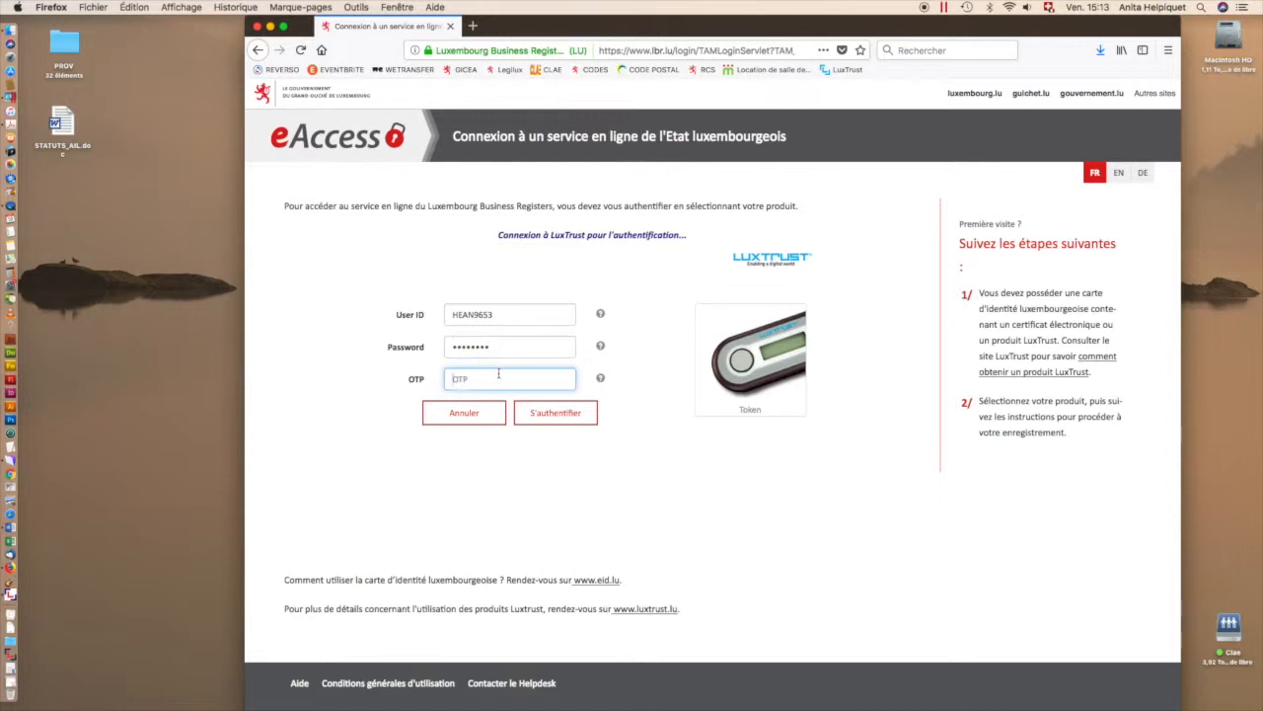
left_click(552, 419)
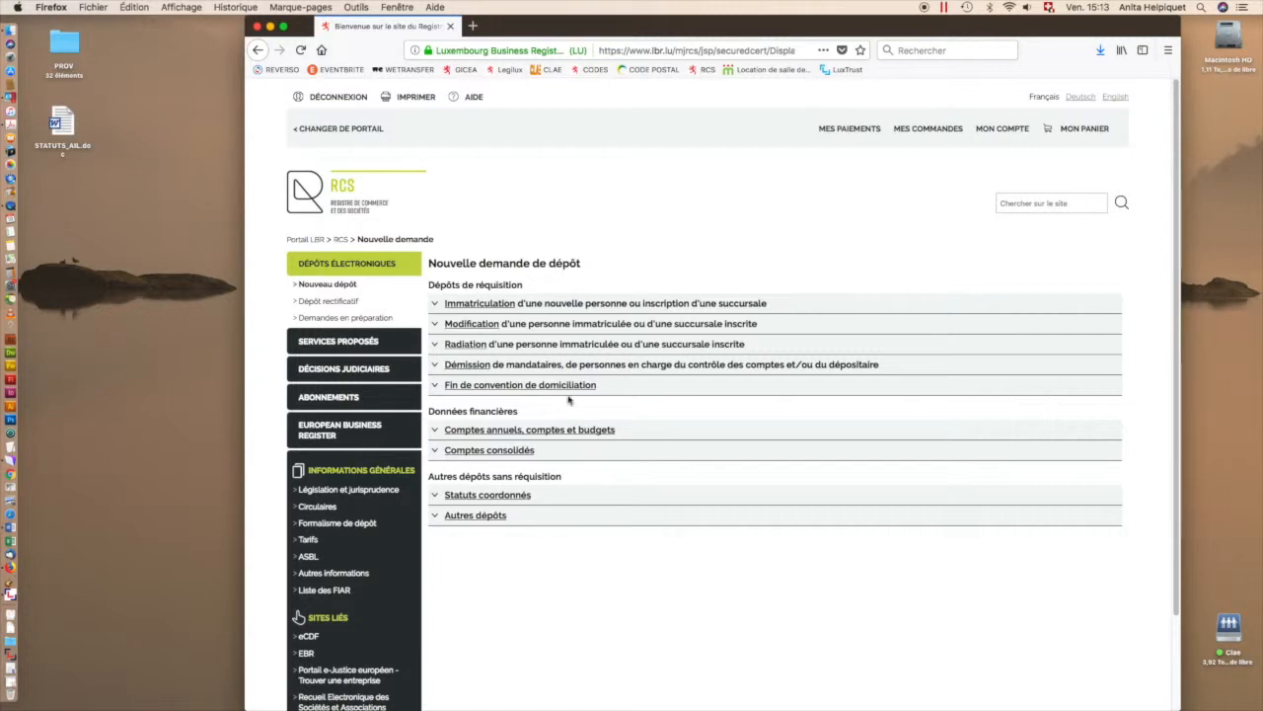
Create an Immatriculation for an Association sans but lucratif with 'Aucune mention supplémentaire' and continue
left_click(511, 307)
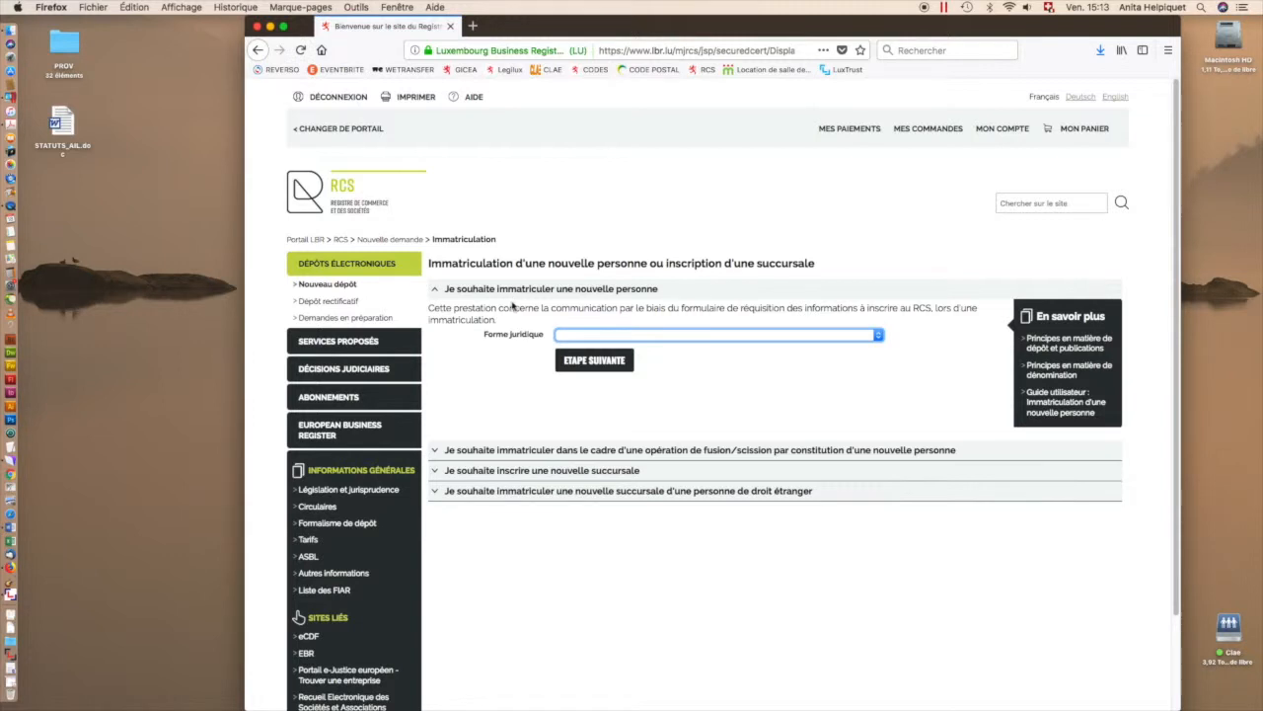
left_click(585, 337)
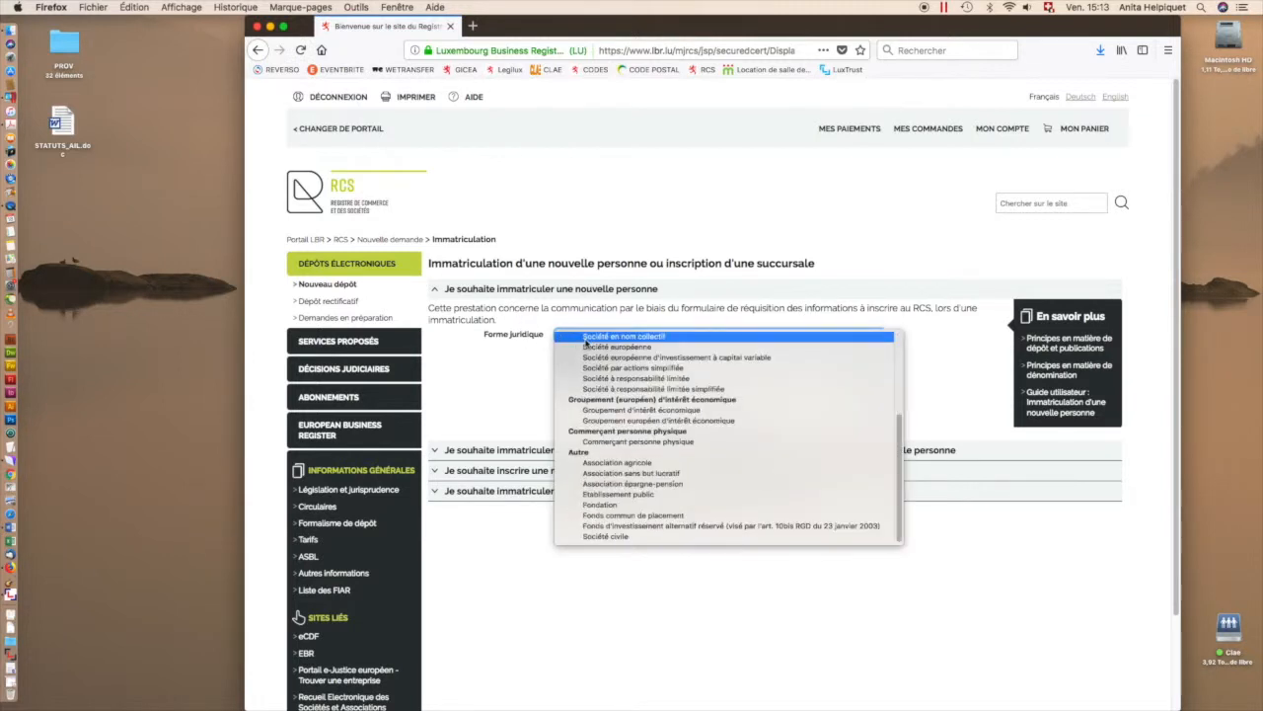
left_click(615, 474)
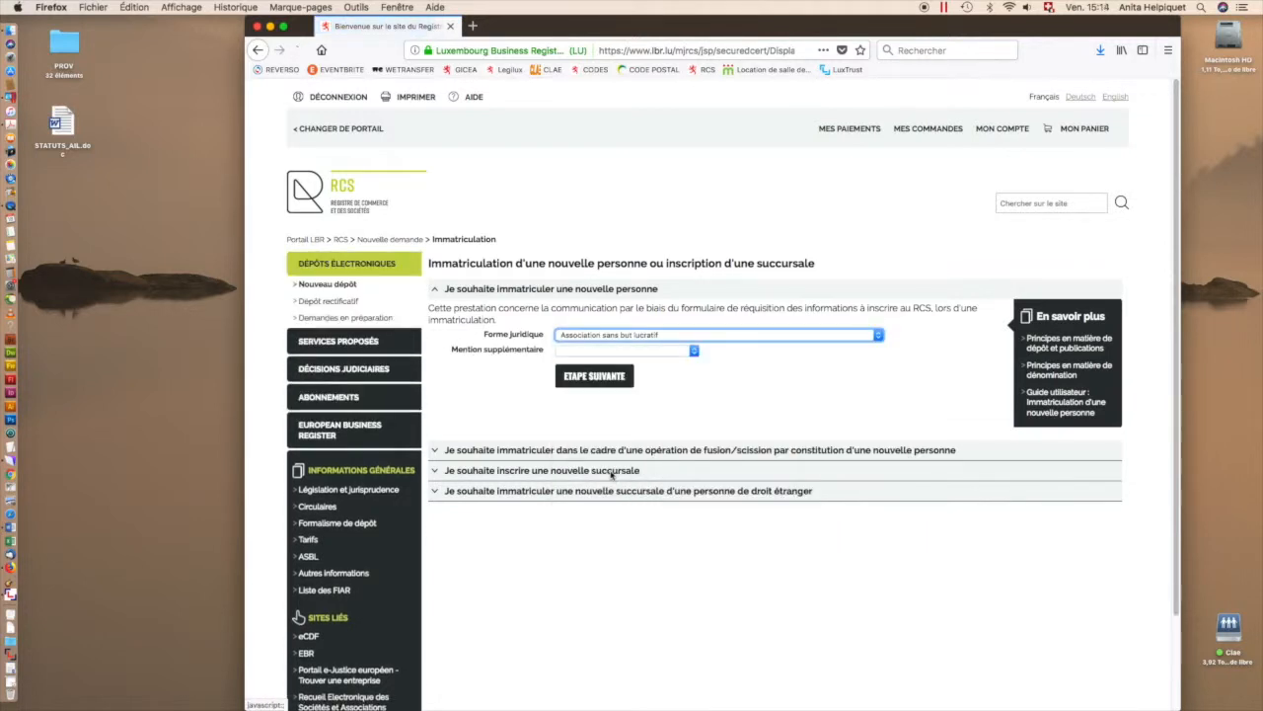
left_click(638, 354)
left_click(632, 362)
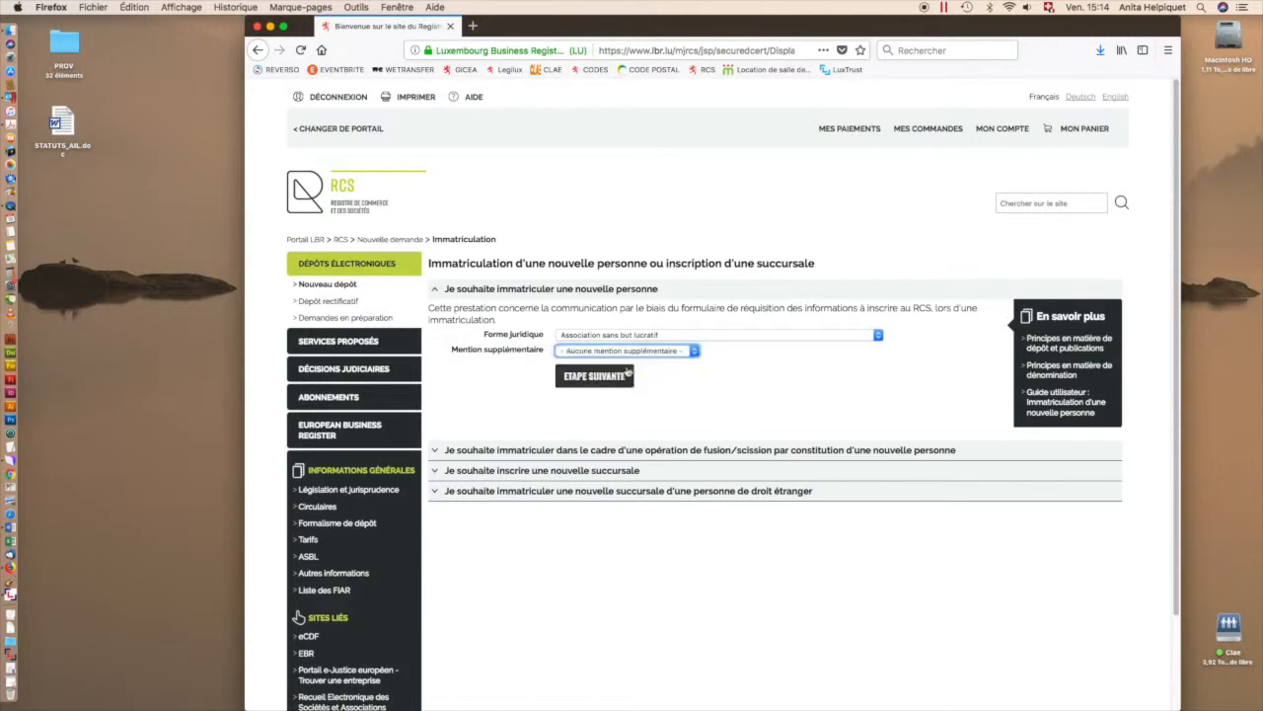
left_click(621, 379)
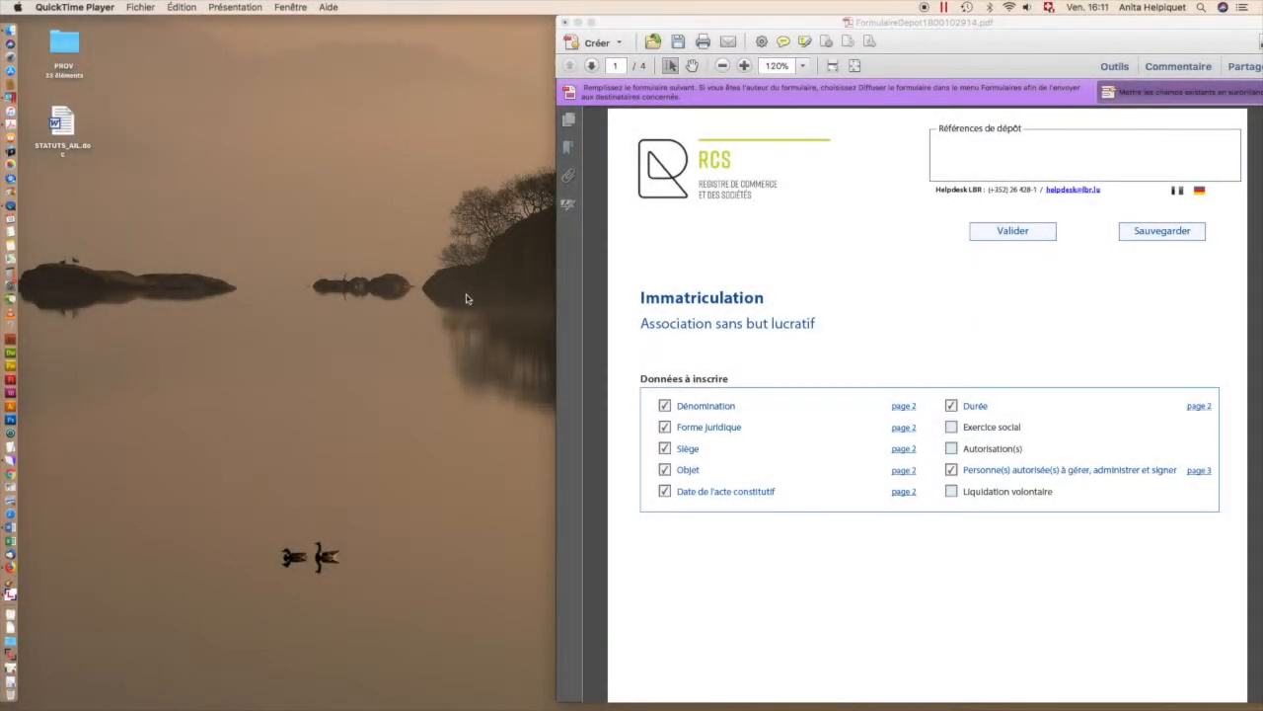
Paste 'Association interculturelle du Luxembourg' from the statutes into Dénomination and set abbreviation AIL
left_click(791, 492)
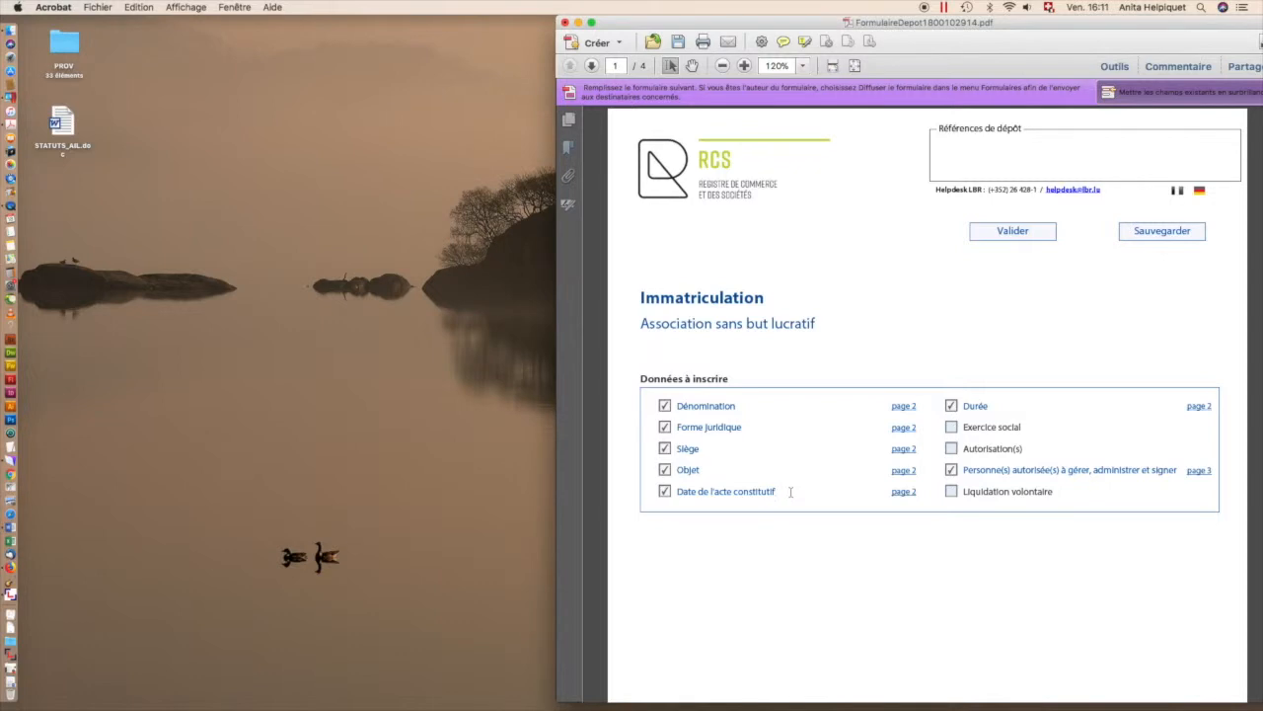
scroll(791, 491, "down", 10)
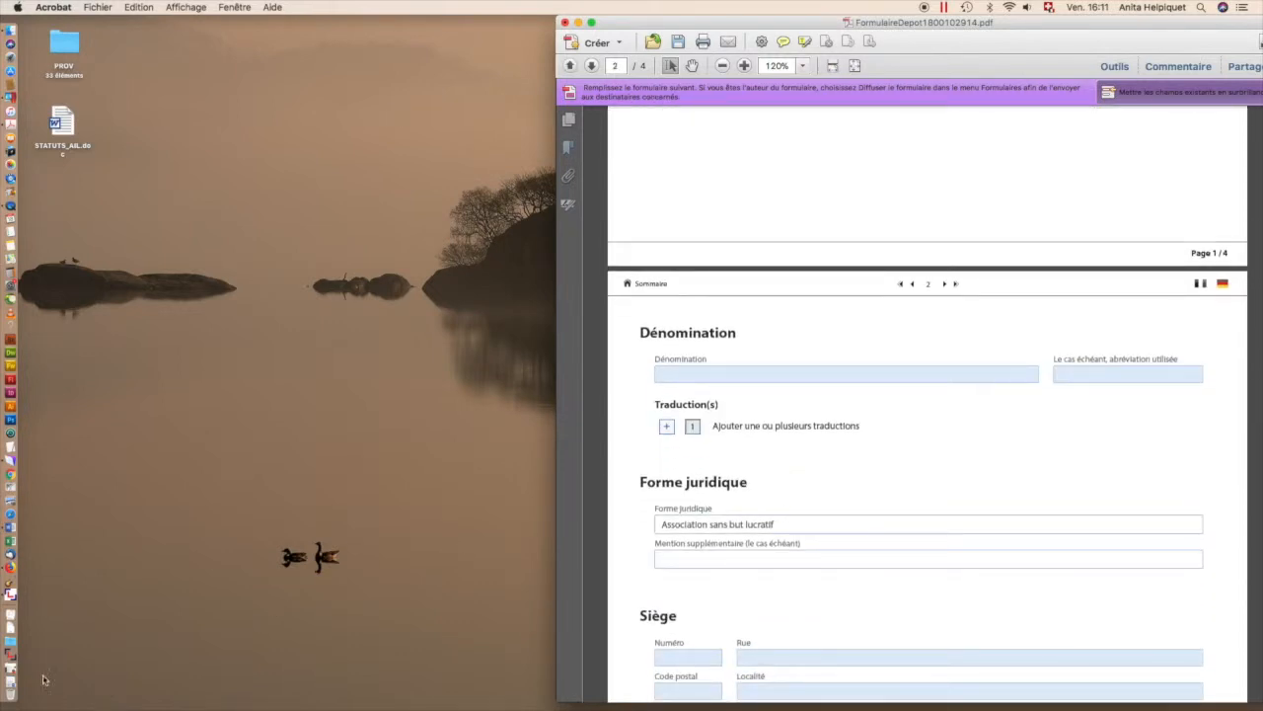
left_click(14, 689)
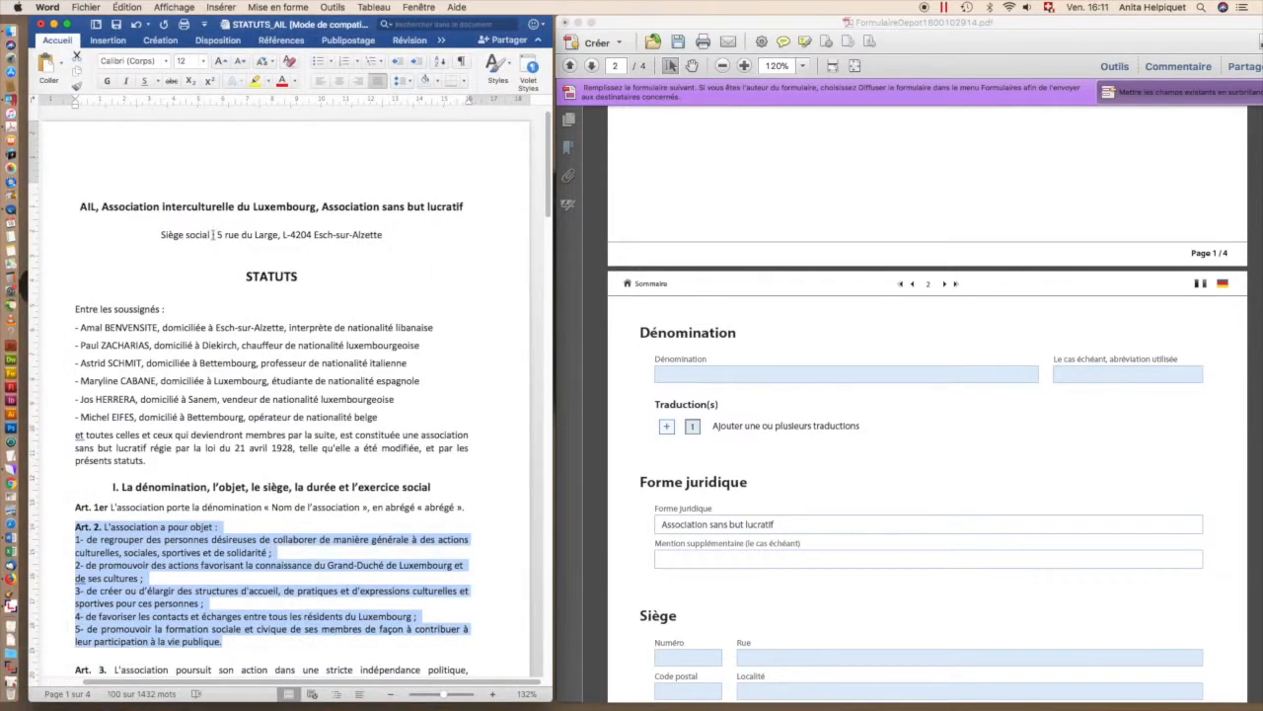
left_click(177, 210)
left_click_drag(102, 207, 316, 207)
key("super+c")
left_click(691, 373)
left_click(693, 375)
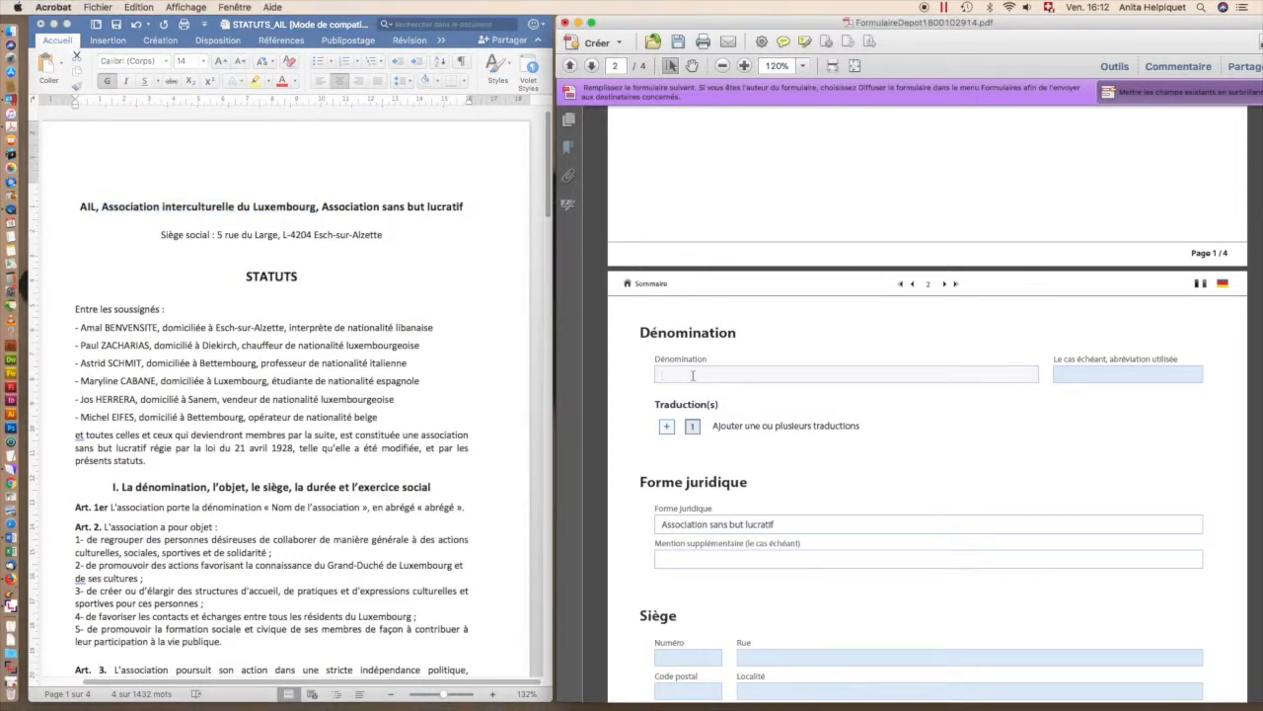
key("super+v")
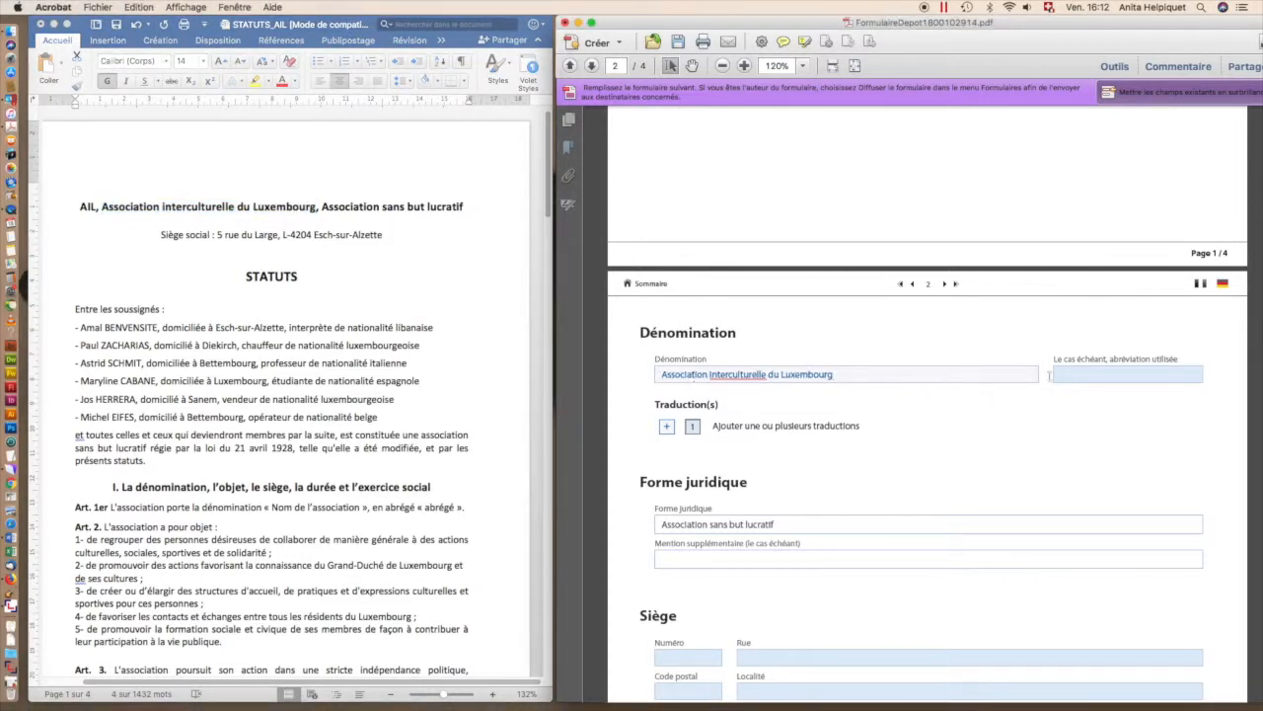
left_click(1052, 378)
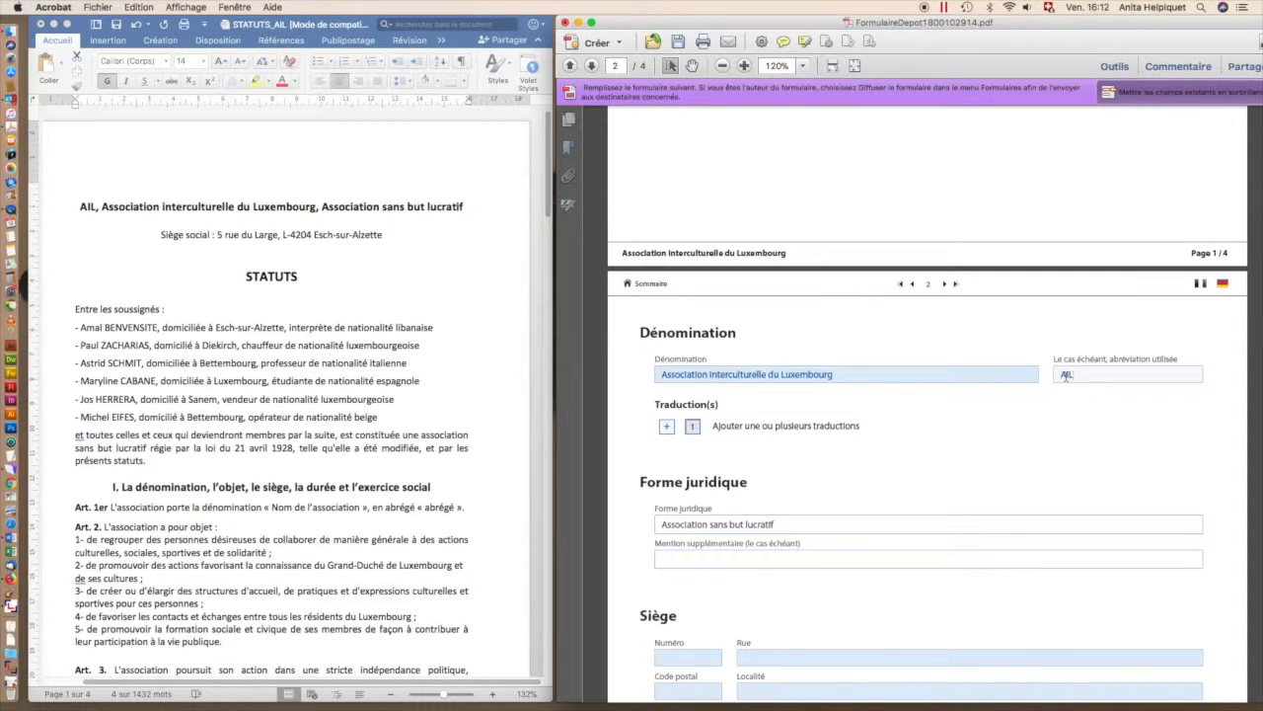
left_click(894, 462)
Fill the Siège Numéro, Rue, Code postal and Localité fields with the association's seat address
scroll(889, 459, "down", 2)
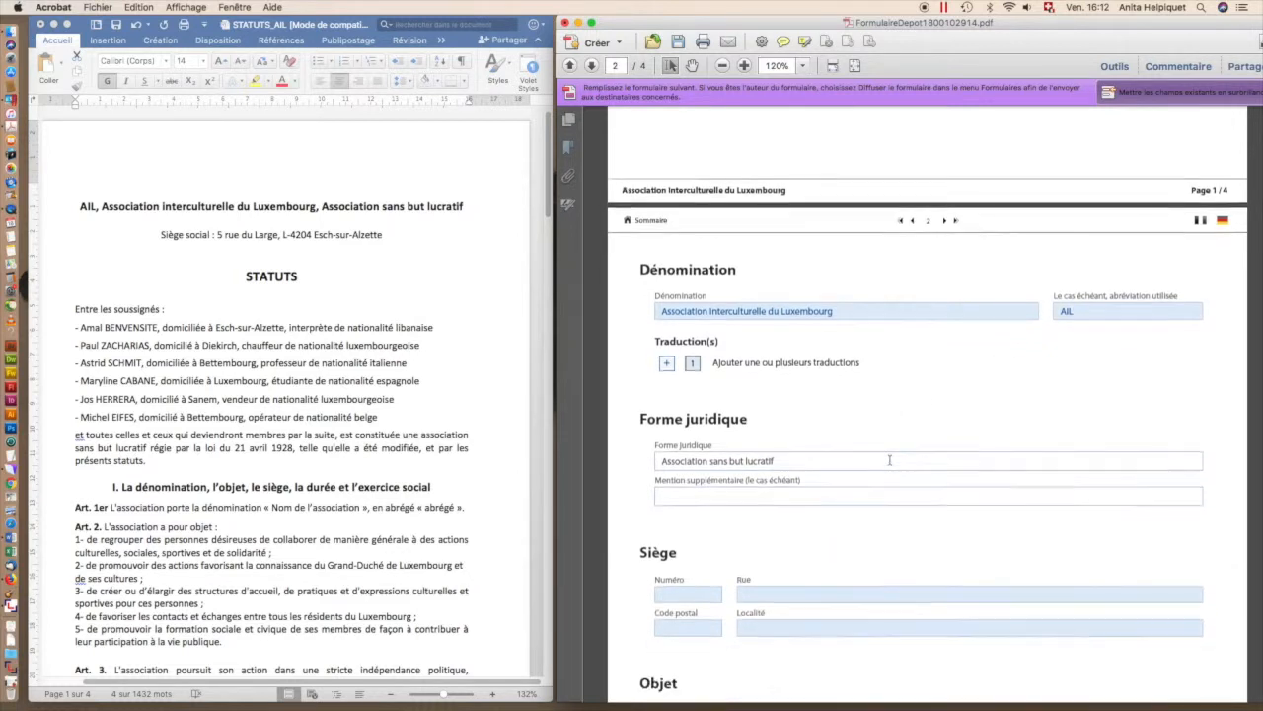
scroll(889, 460, "down", 4)
left_click(709, 459)
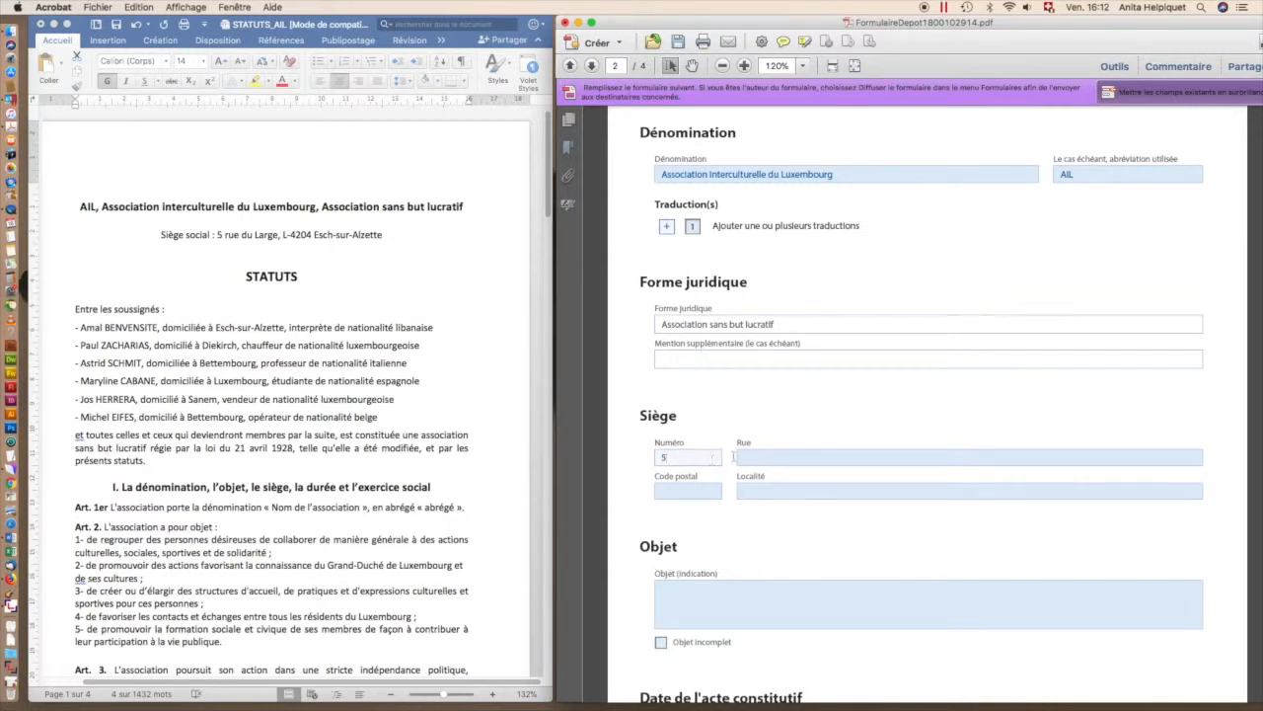
type("5")
left_click(767, 450)
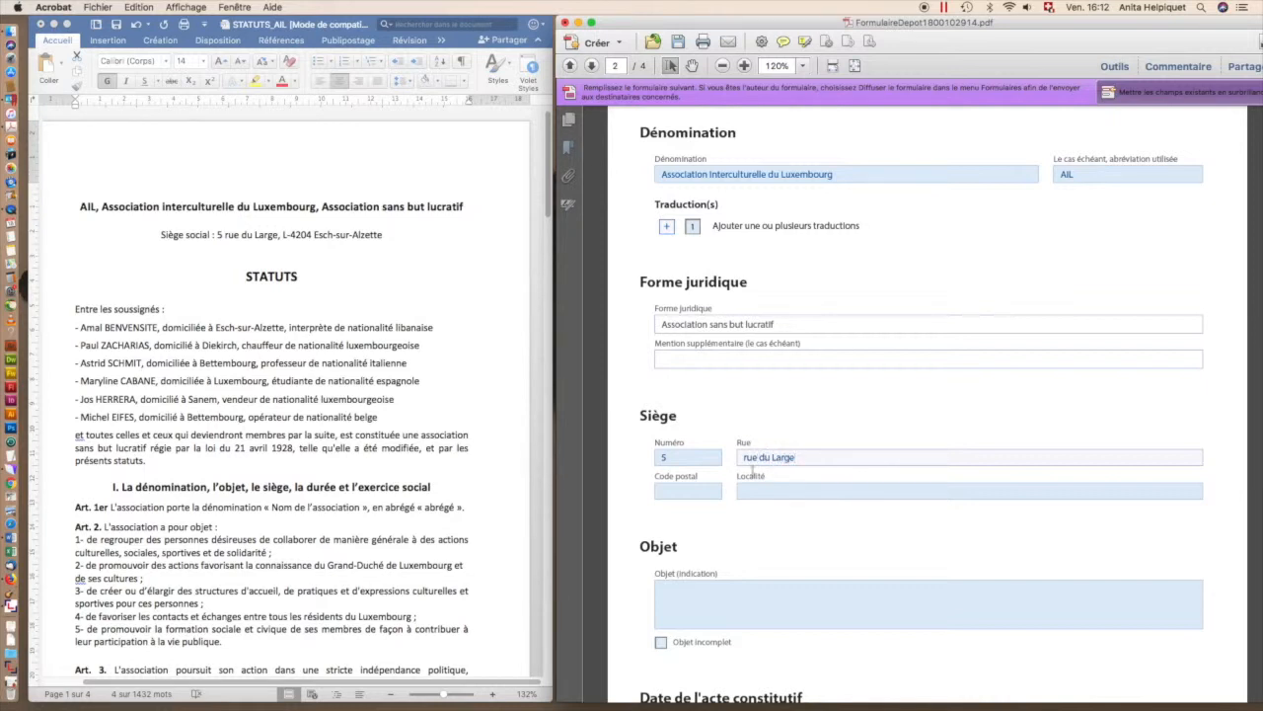
left_click(704, 487)
type("4204")
left_click(748, 491)
type("E")
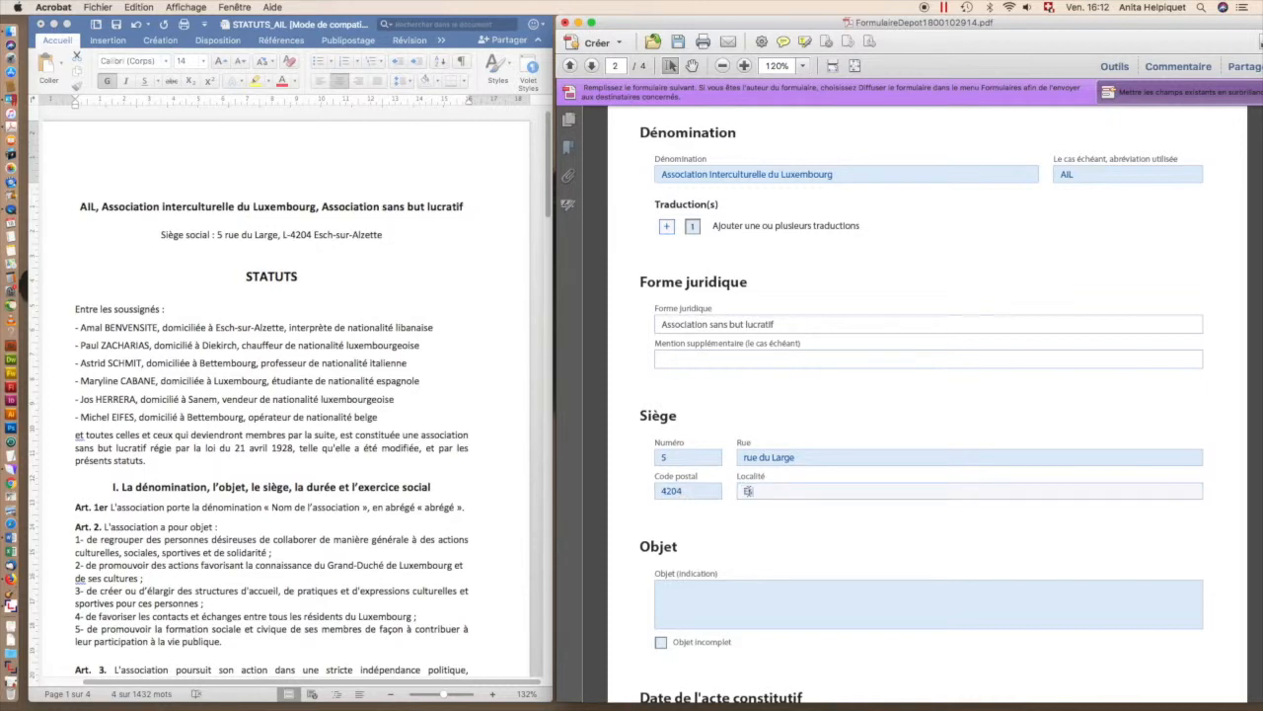
type("sch-sur-Alzette")
left_click(340, 523)
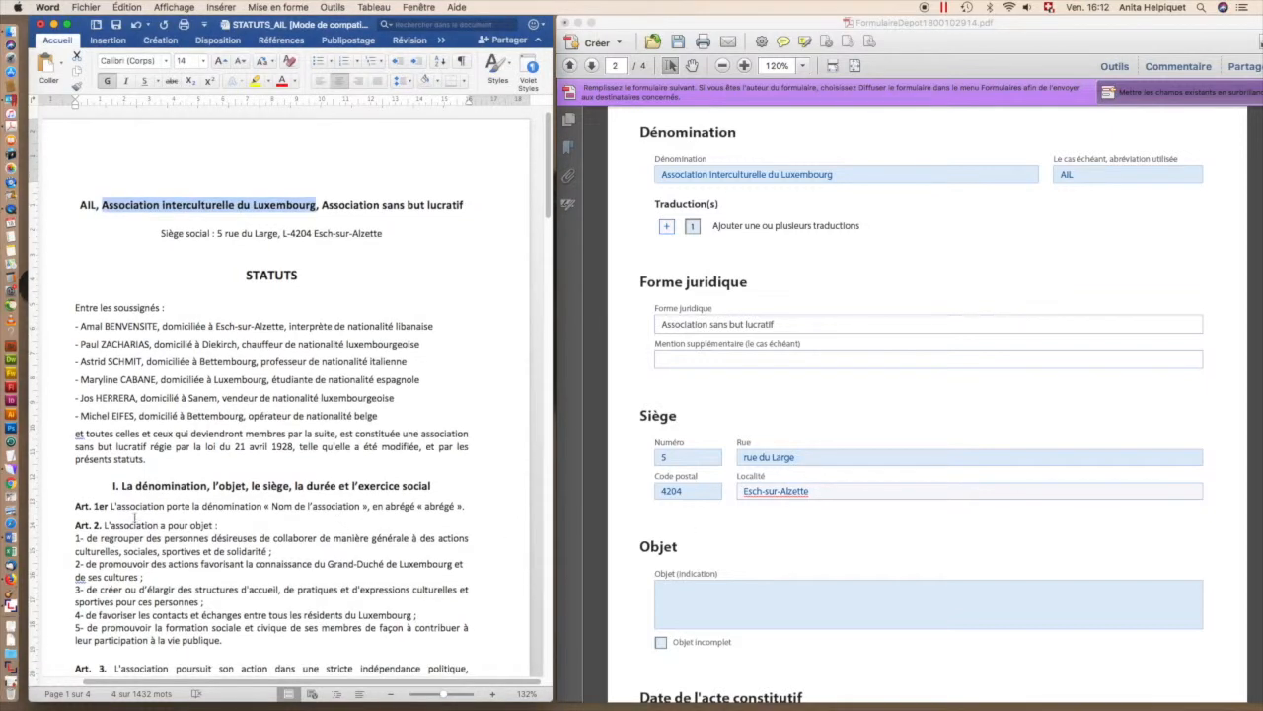
Paste the Art. 2 list of objectives from the statutes into the Objet field
left_click_drag(76, 526, 225, 643)
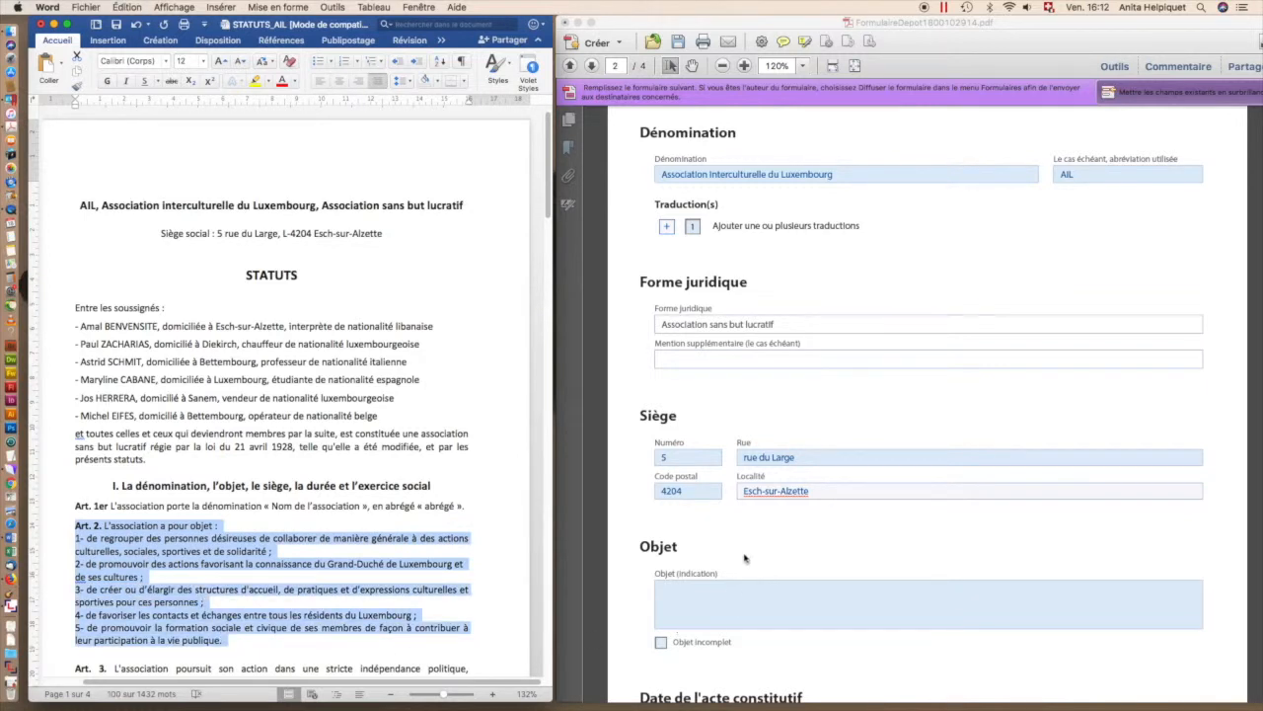
left_click(704, 585)
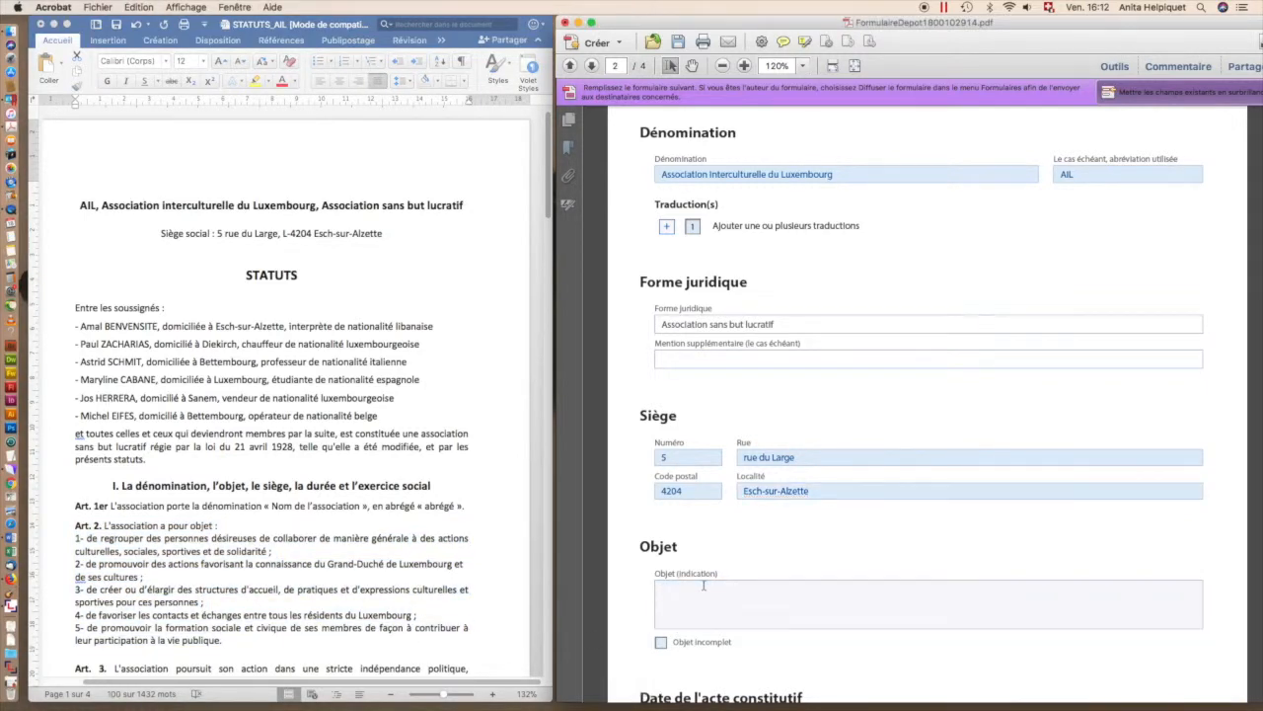
key("super+v")
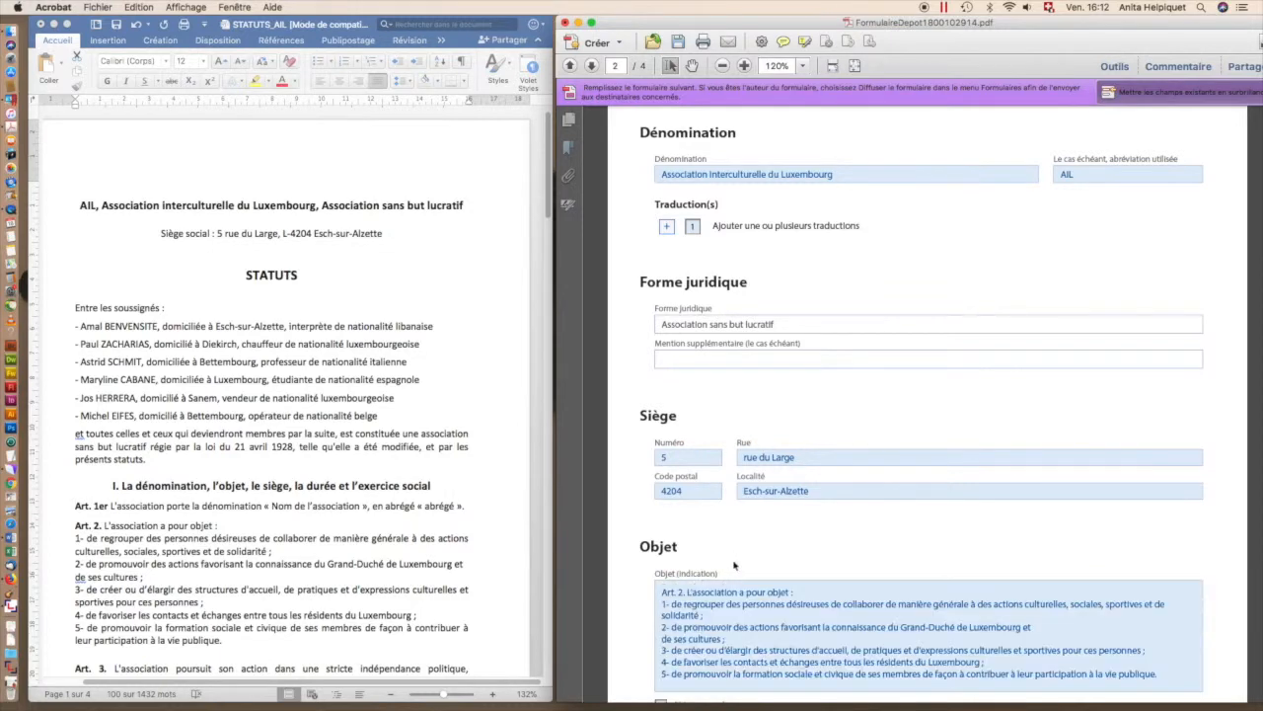
scroll(733, 564, "down", 5)
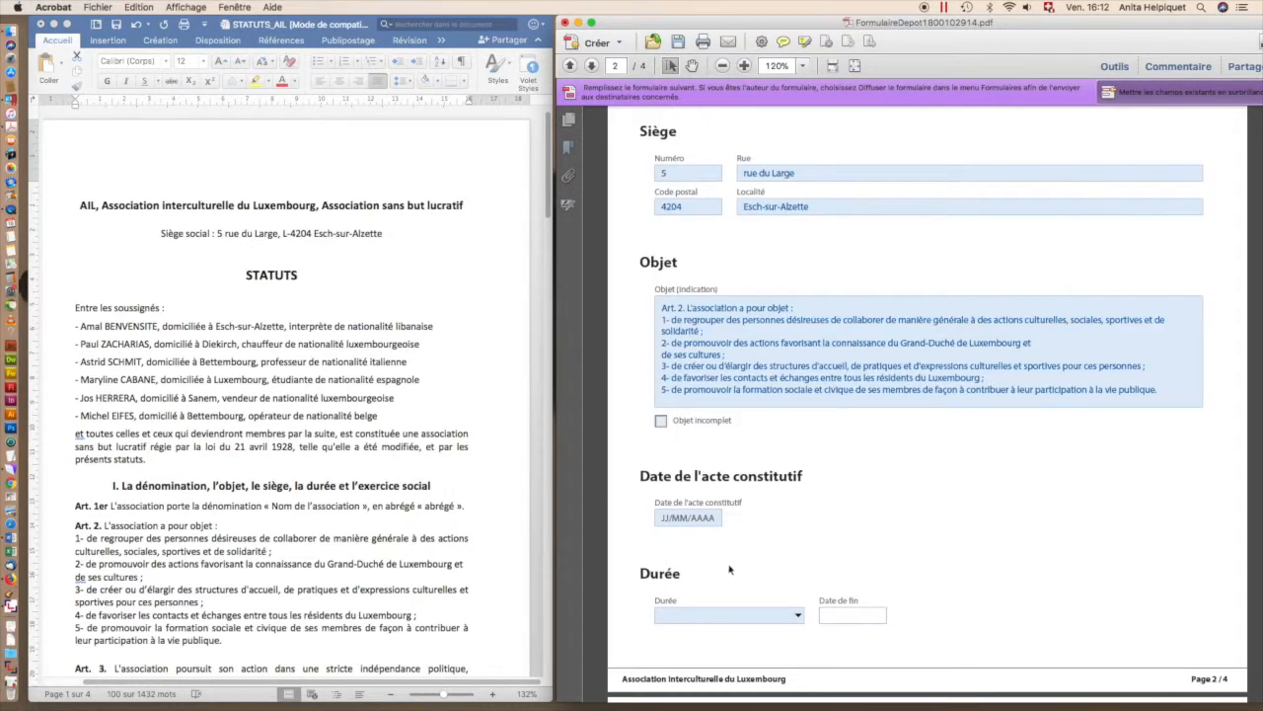
Set Date de l'acte constitutif to 18/05/2018 and Durée to Illimitée
left_click(443, 559)
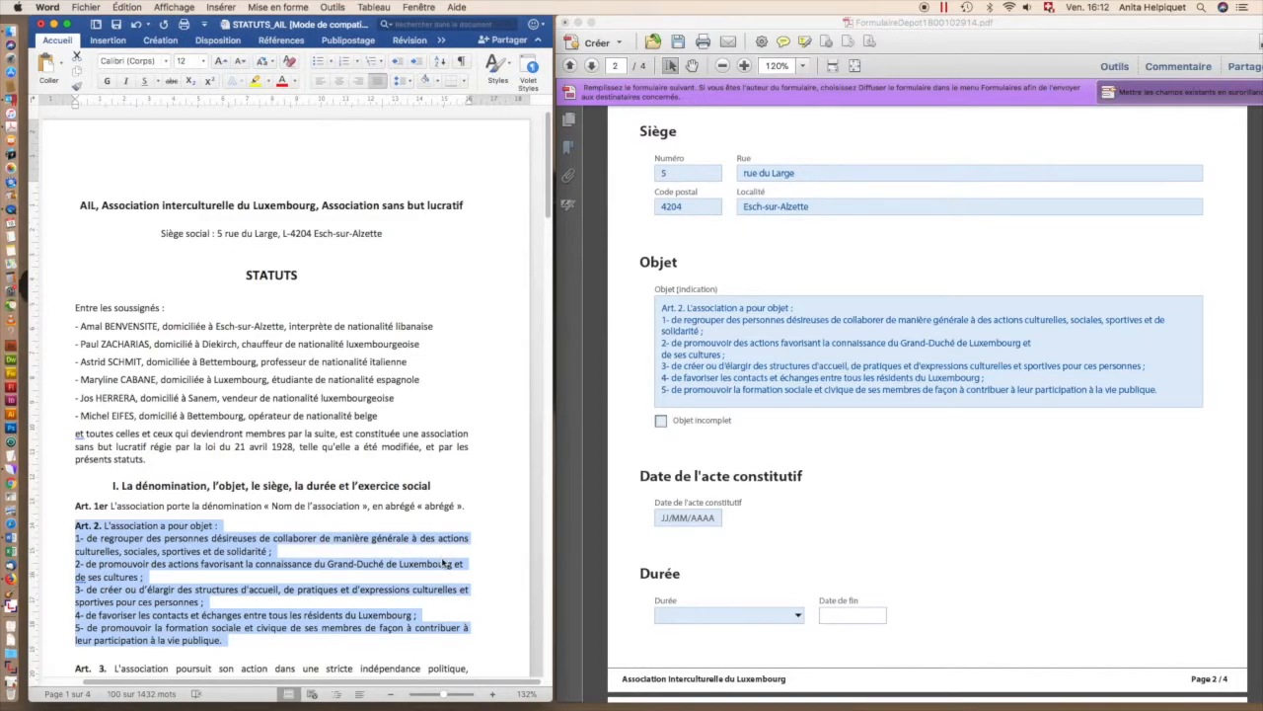
scroll(442, 562, "down", 20)
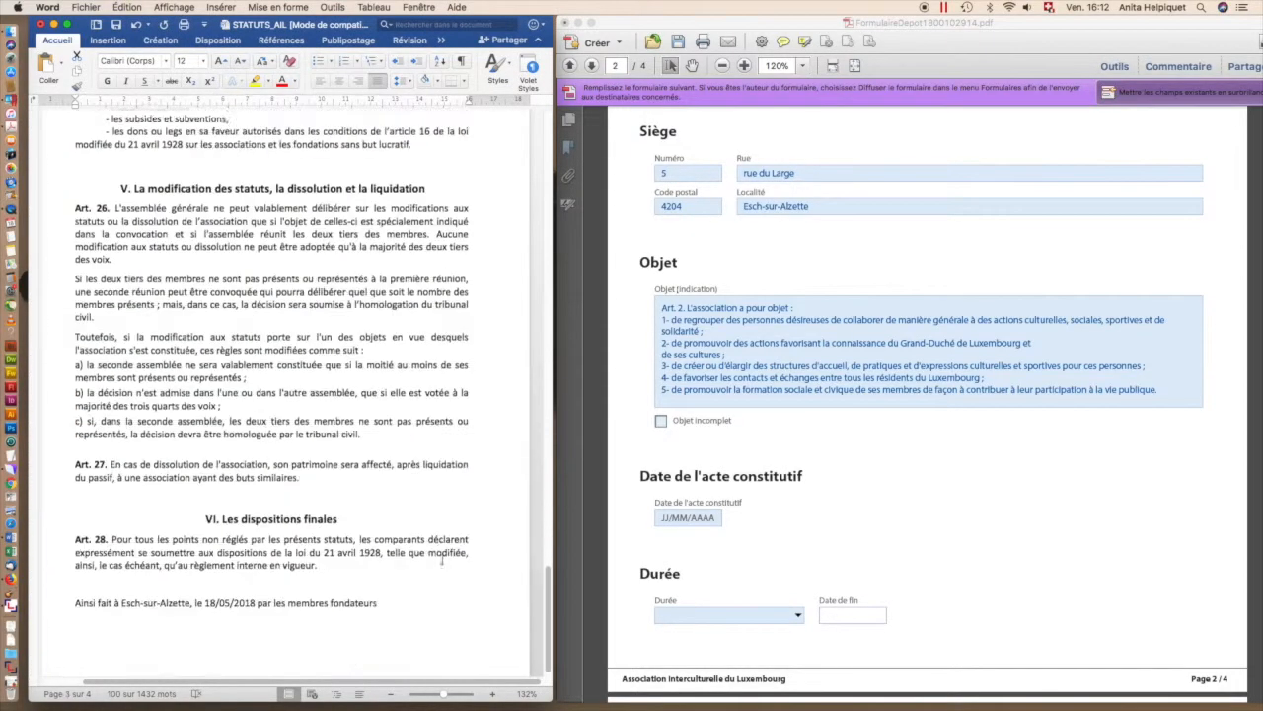
scroll(442, 558, "down", 1)
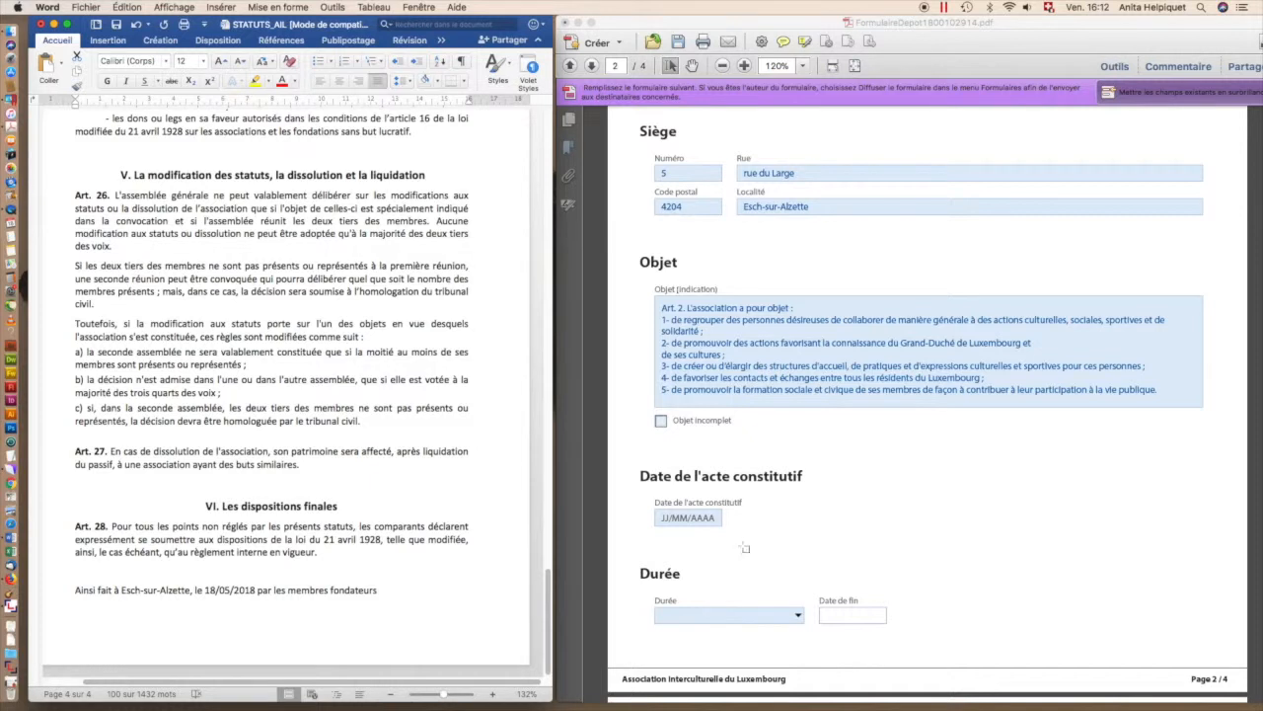
left_click(697, 517)
type("18/05/2018")
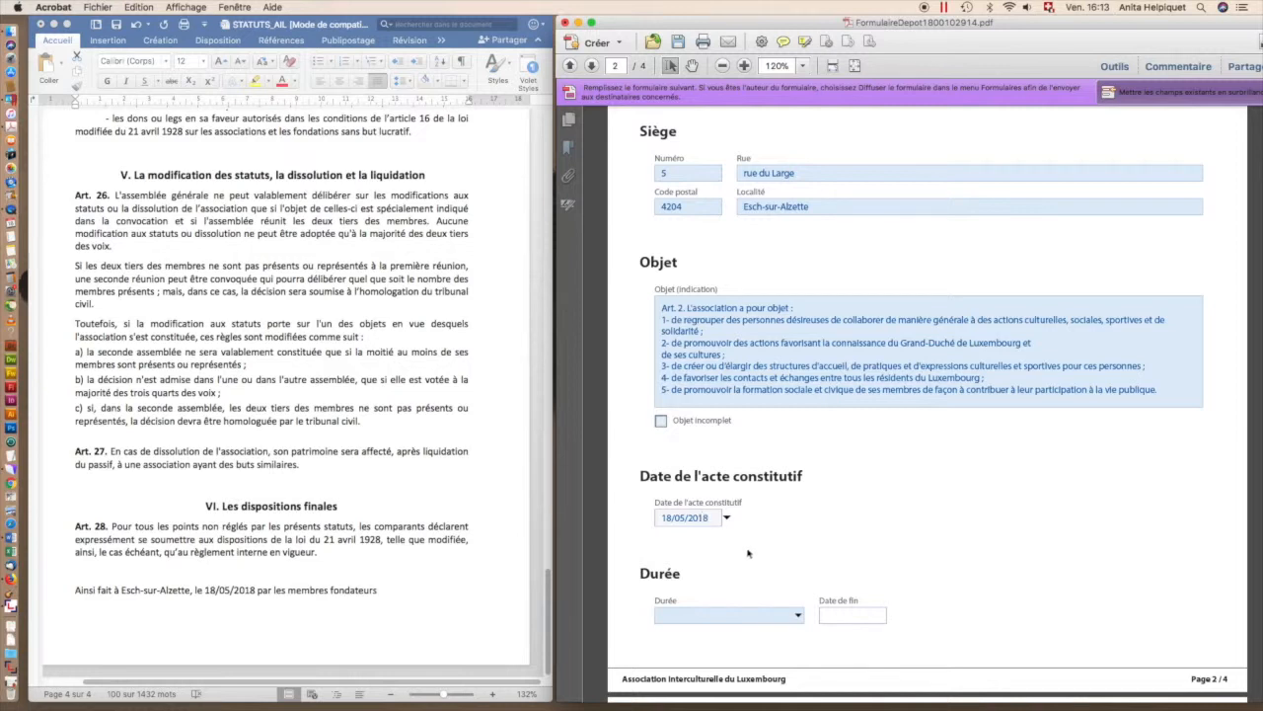
key("Tab")
left_click(798, 616)
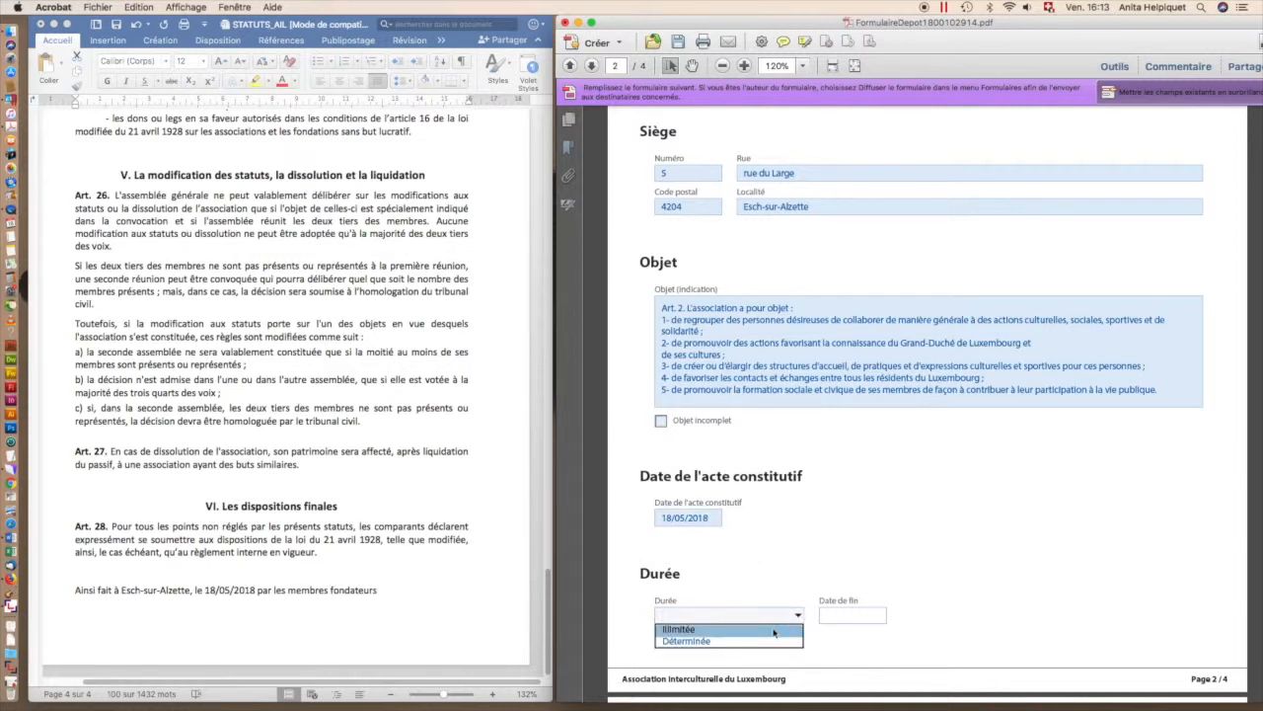
left_click(775, 631)
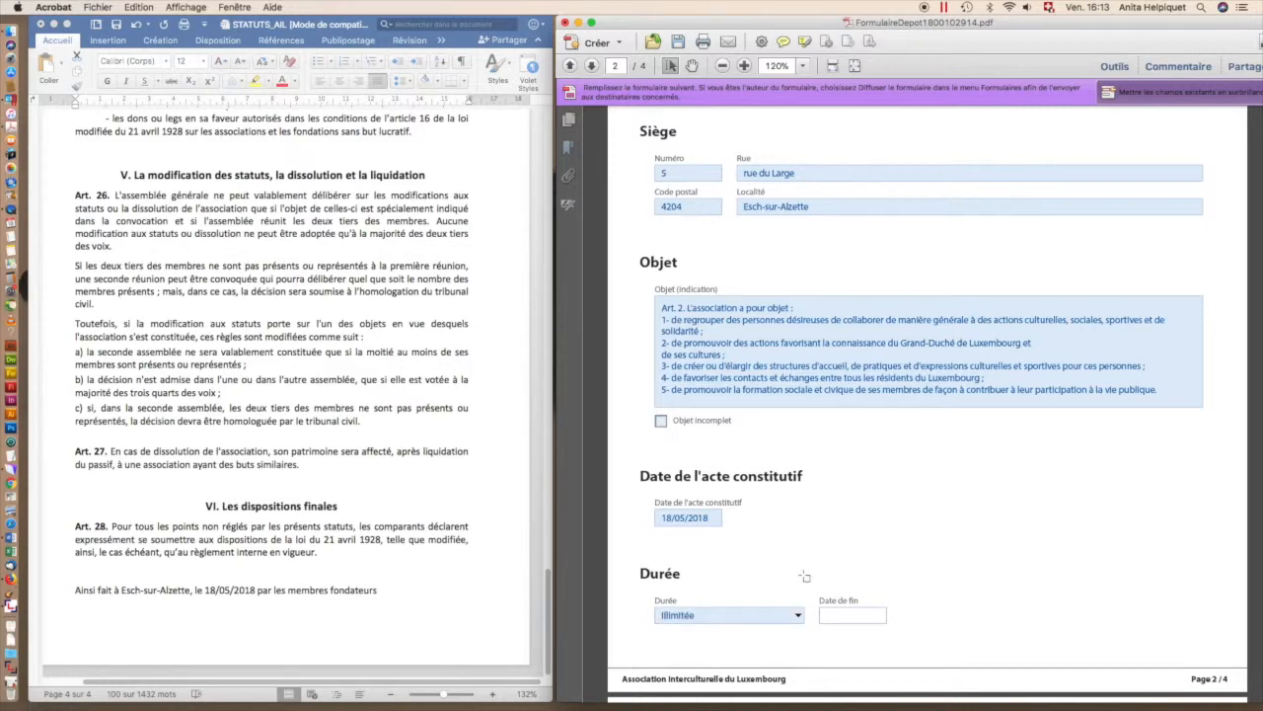
scroll(804, 579, "down", 3)
scroll(805, 579, "down", 3)
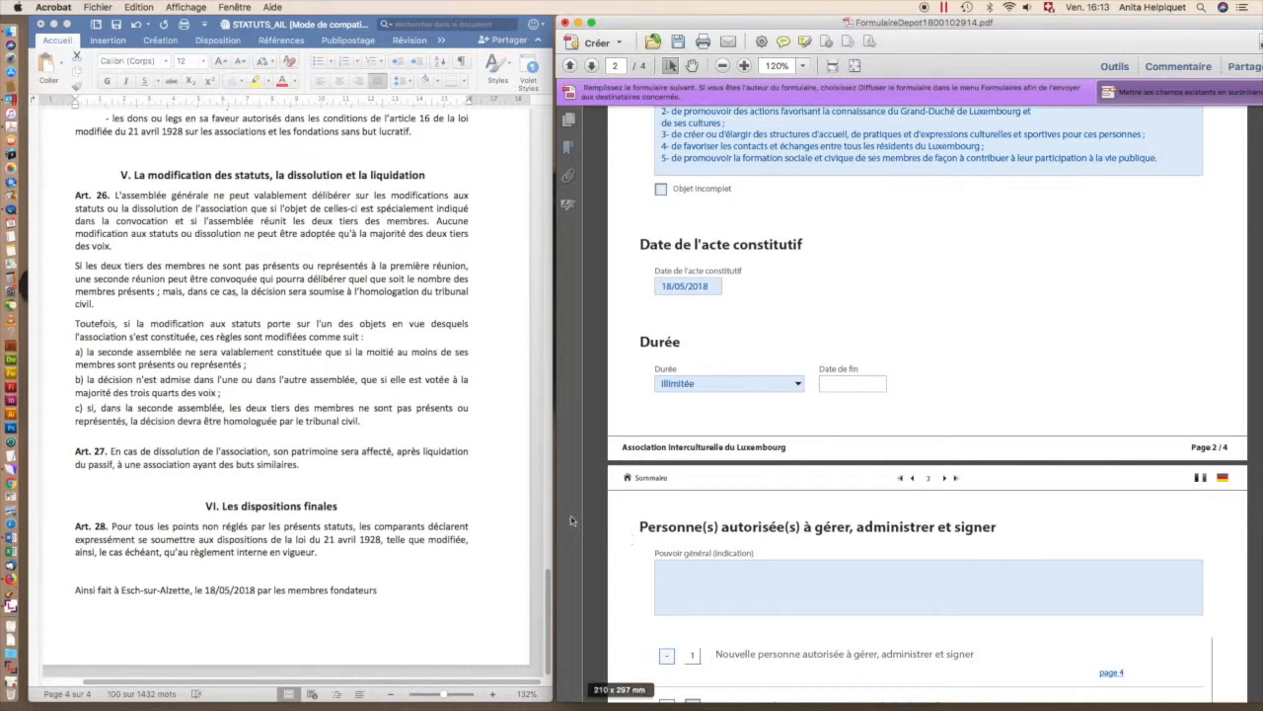
Copy the Art. 22 sentence on two administrators' binding signatures into Pouvoir général
scroll(402, 430, "up", 2)
scroll(402, 431, "up", 10)
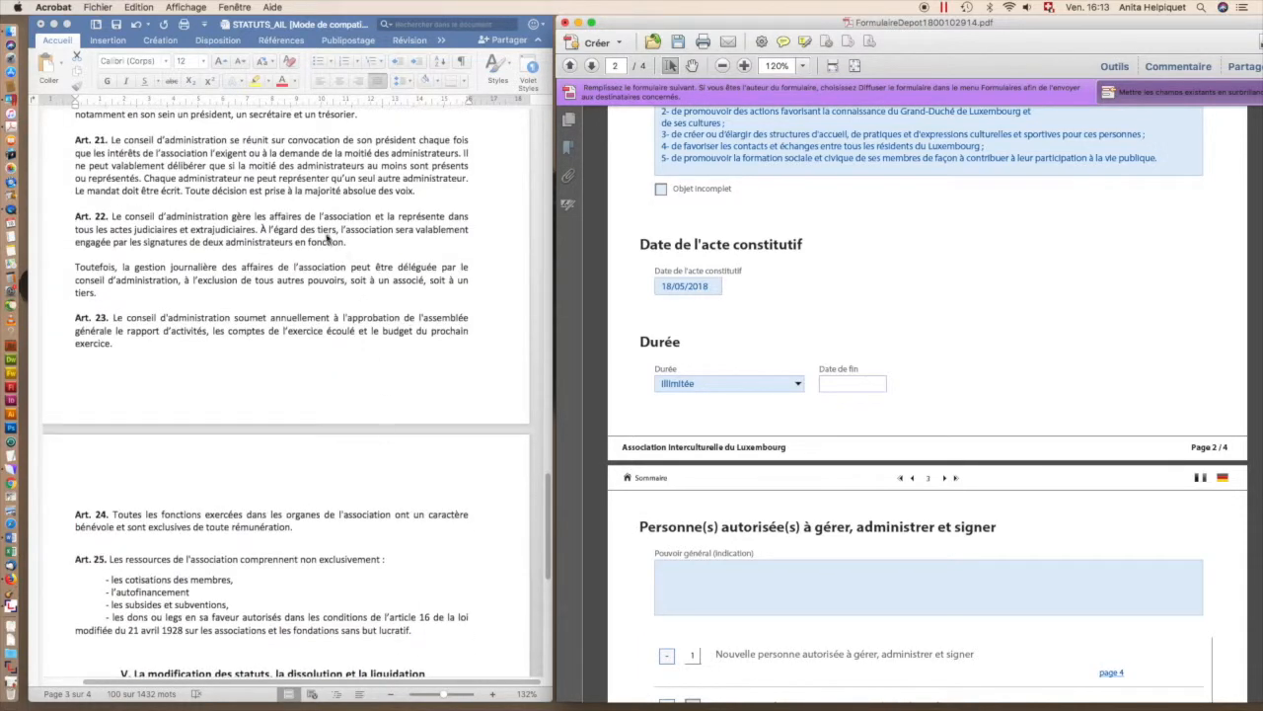
left_click(327, 240)
left_click_drag(262, 229, 346, 243)
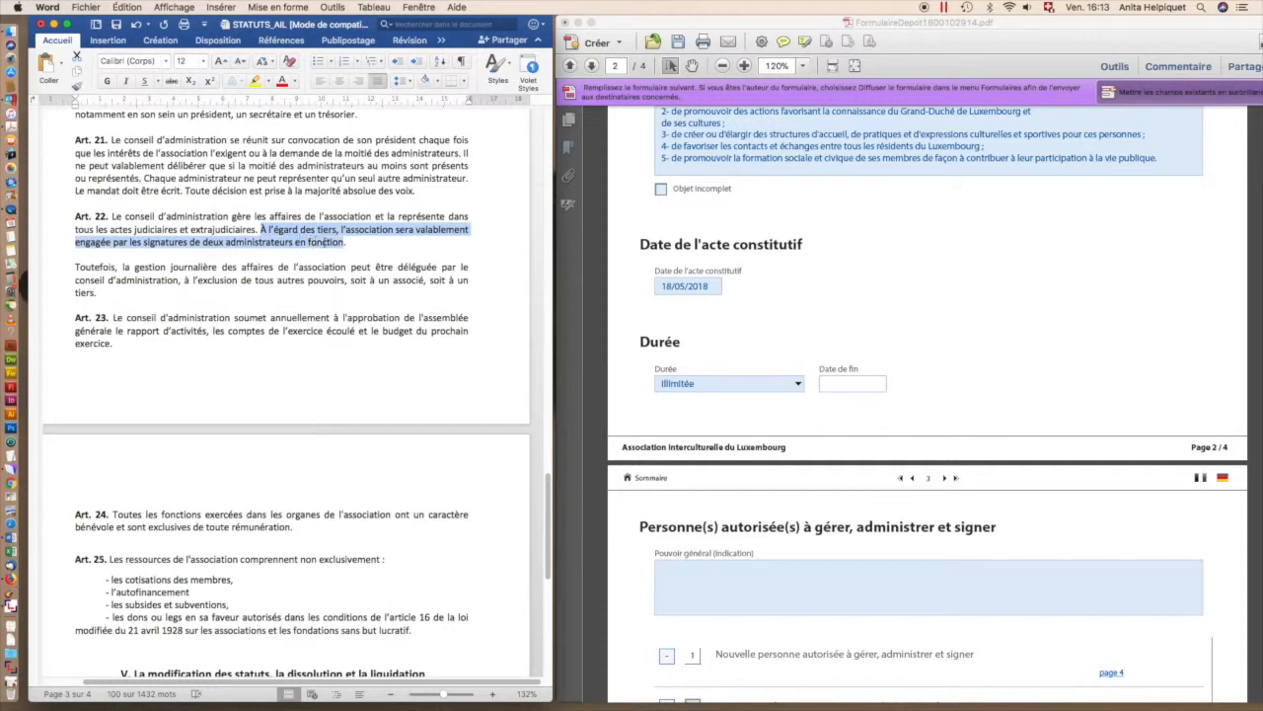
key("super+c")
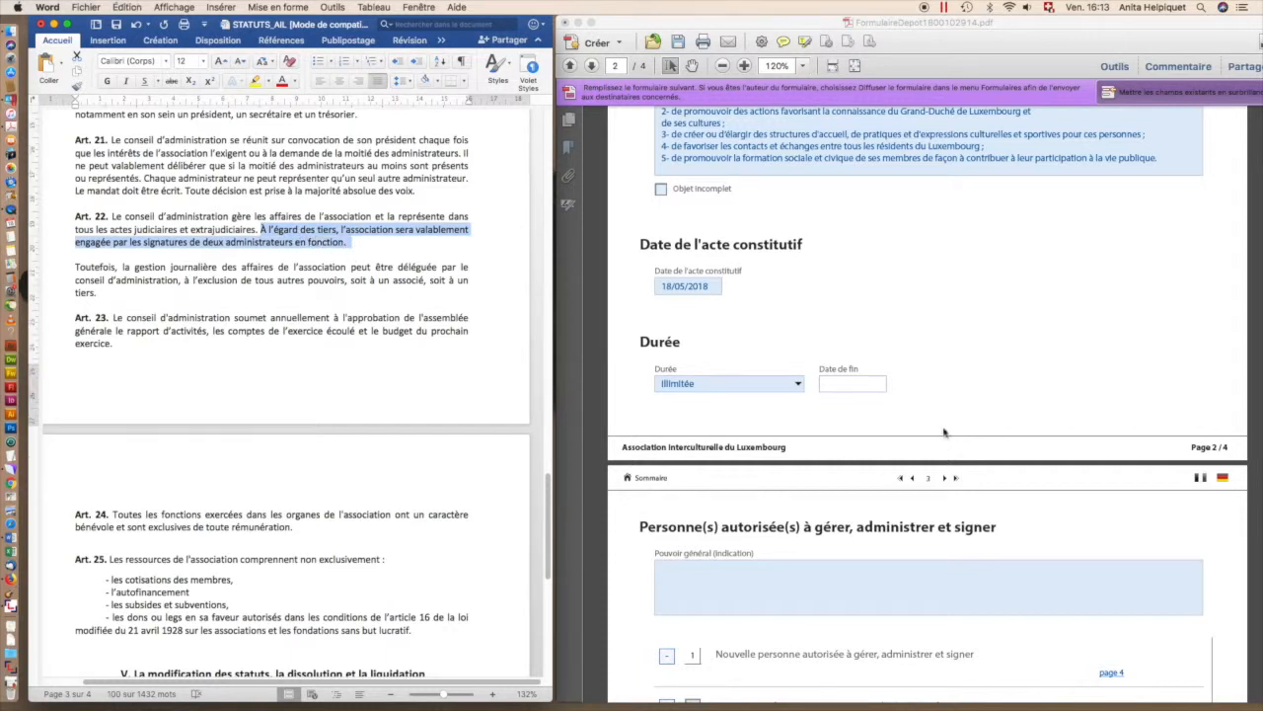
left_click(704, 564)
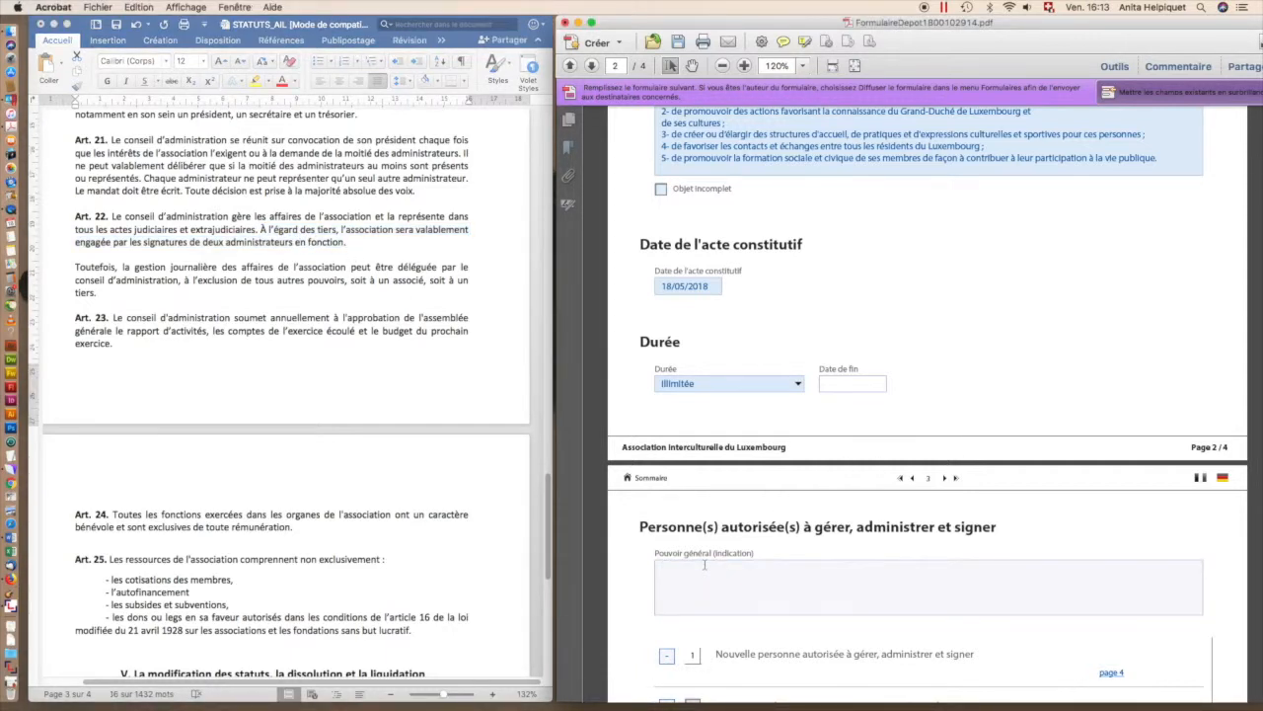
key("super+v")
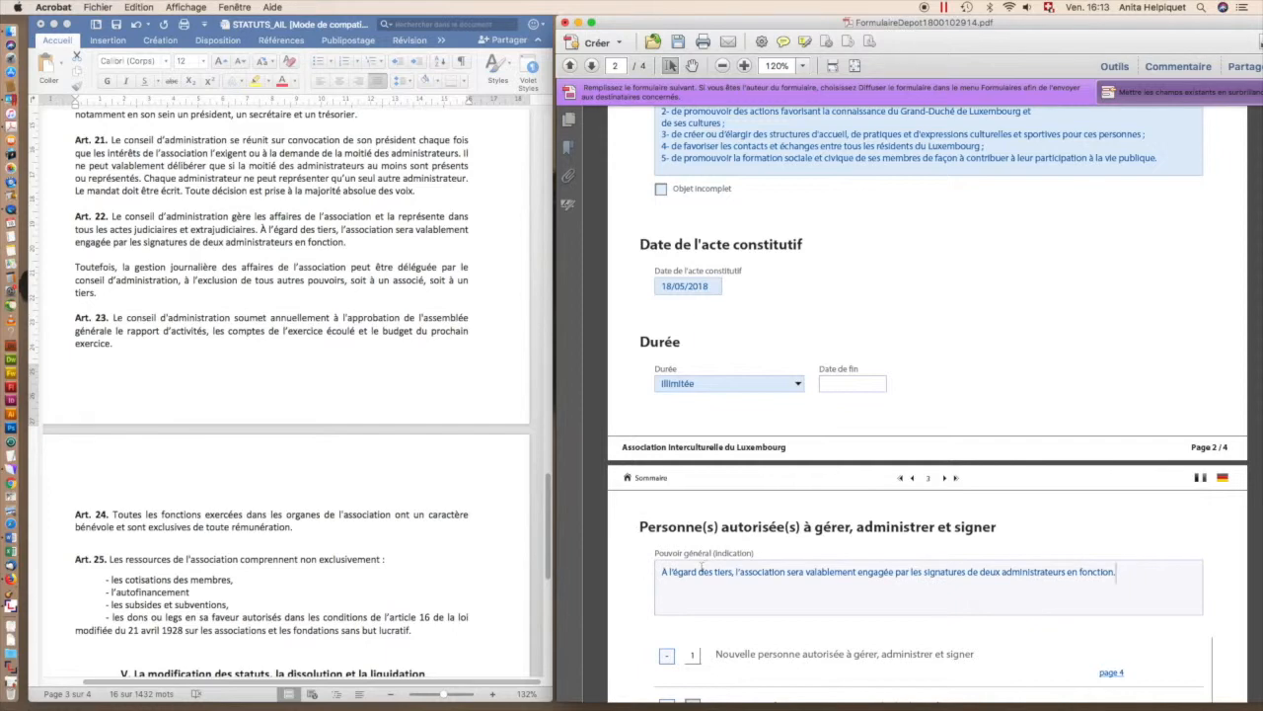
scroll(730, 592, "down", 5)
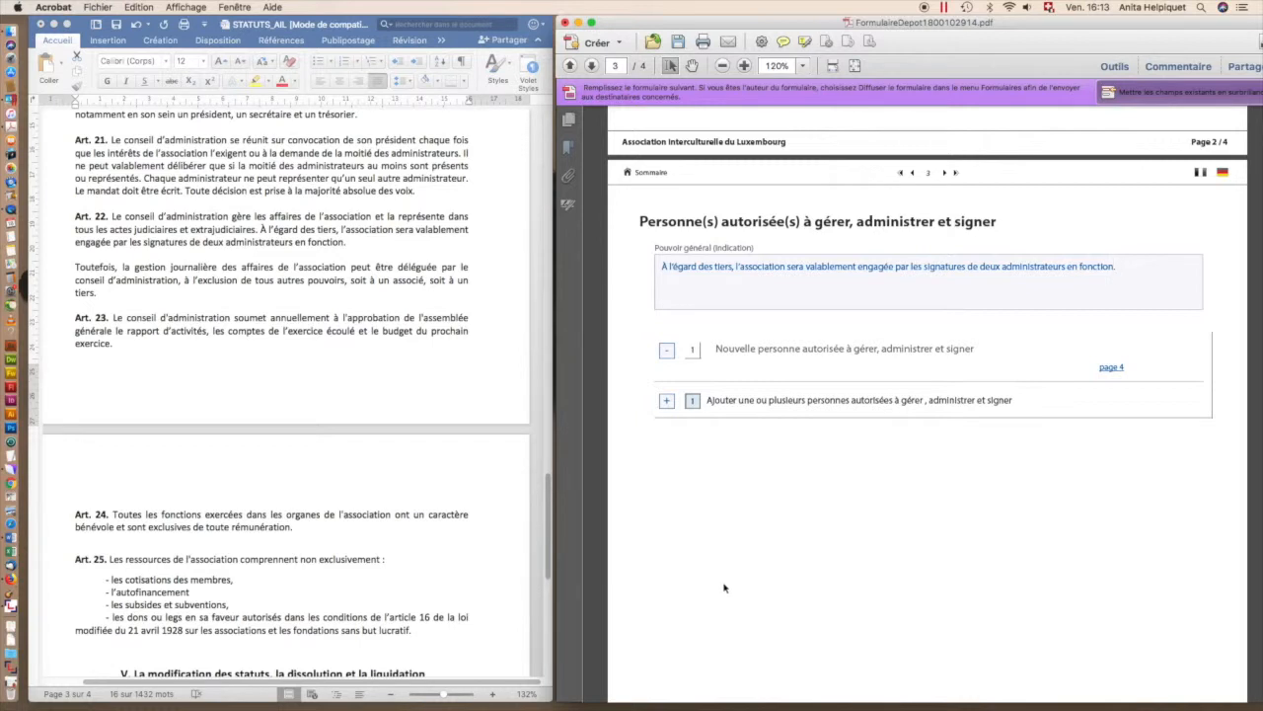
Add two more person entries under 'Ajouter une ou plusieurs personnes' and scroll to the first
left_click(666, 402)
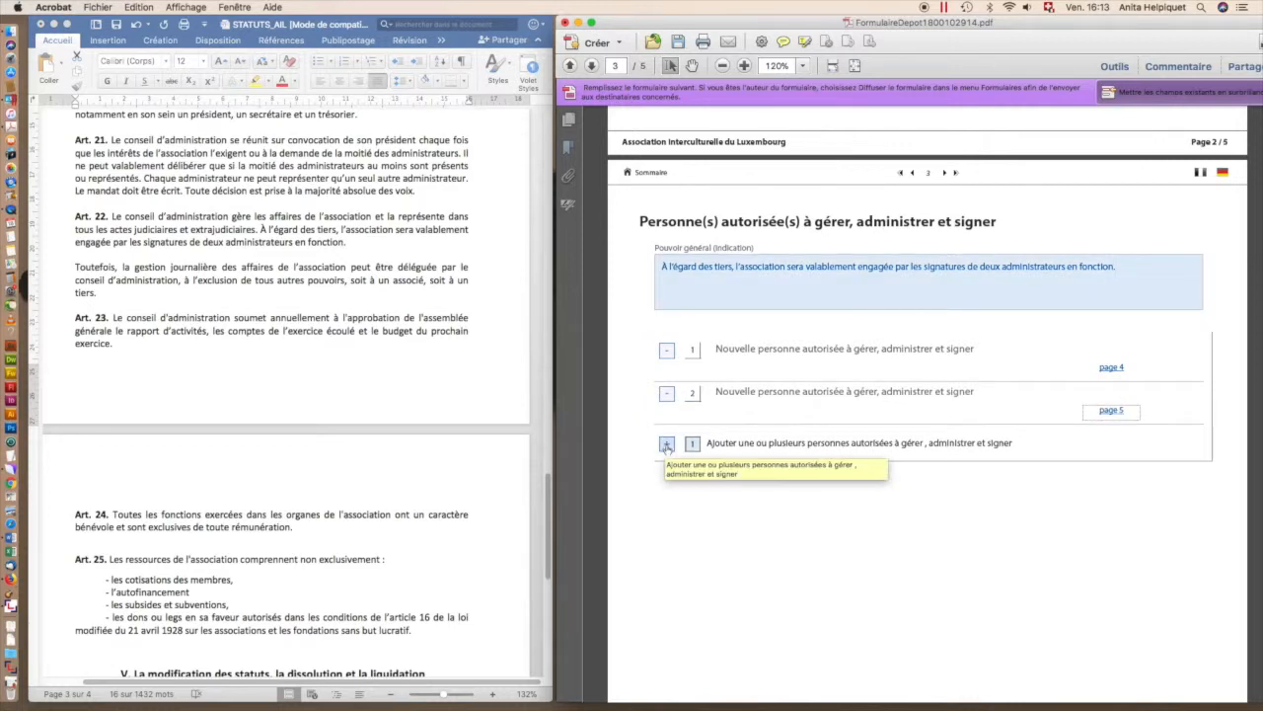
left_click(666, 445)
scroll(716, 536, "down", 3)
scroll(716, 537, "down", 5)
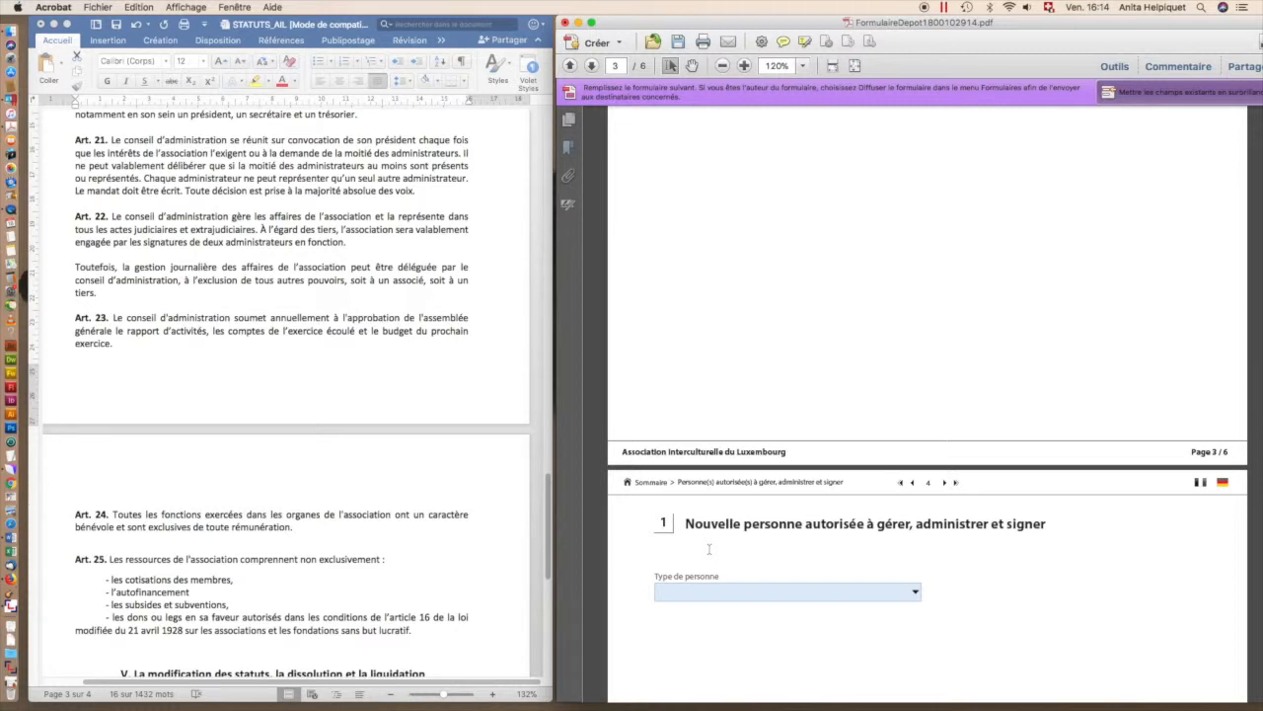
Make the first person a Personne physique and enter the founder's surname (copied from the statutes) and first name
scroll(709, 549, "down", 1)
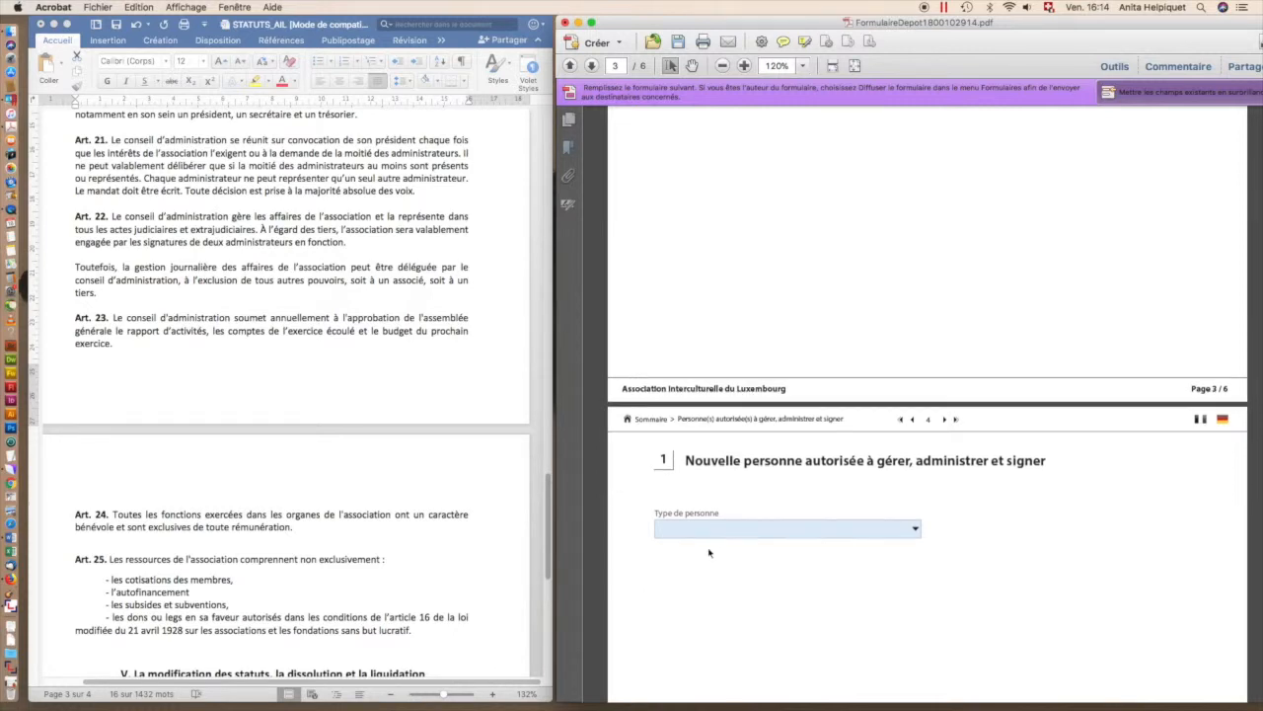
left_click(711, 531)
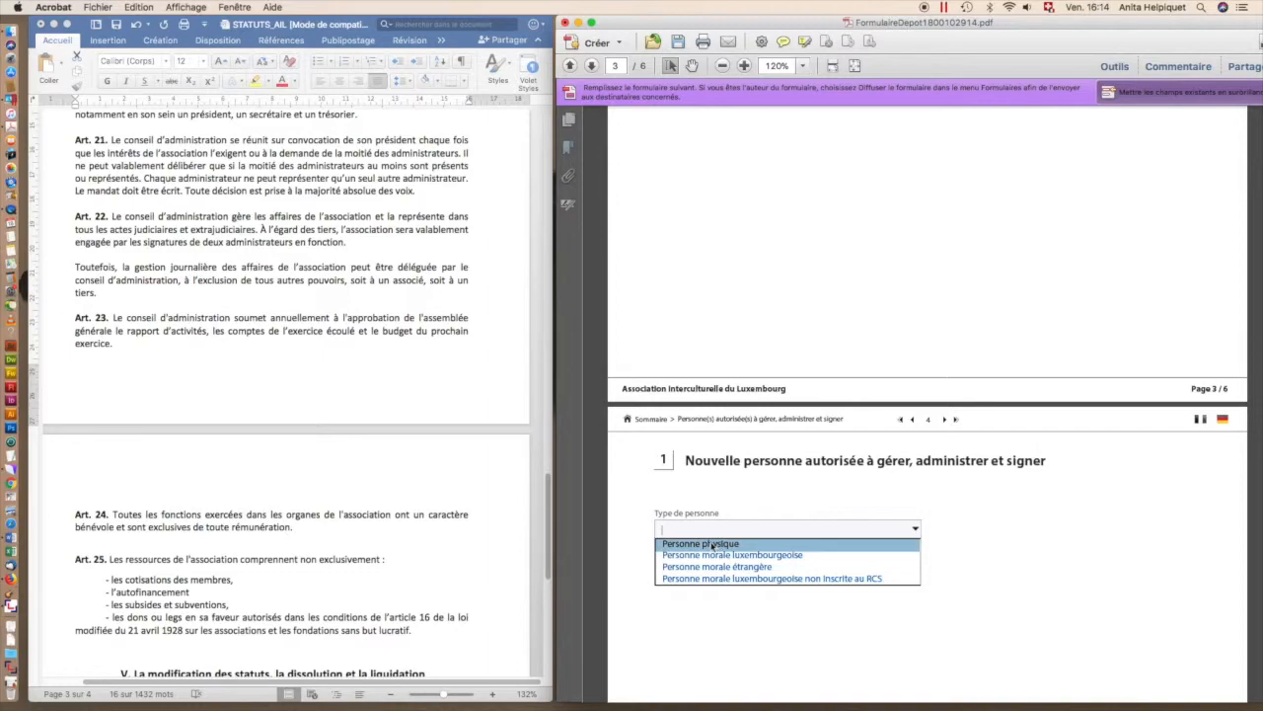
left_click(701, 544)
scroll(489, 510, "up", 10)
scroll(486, 511, "up", 15)
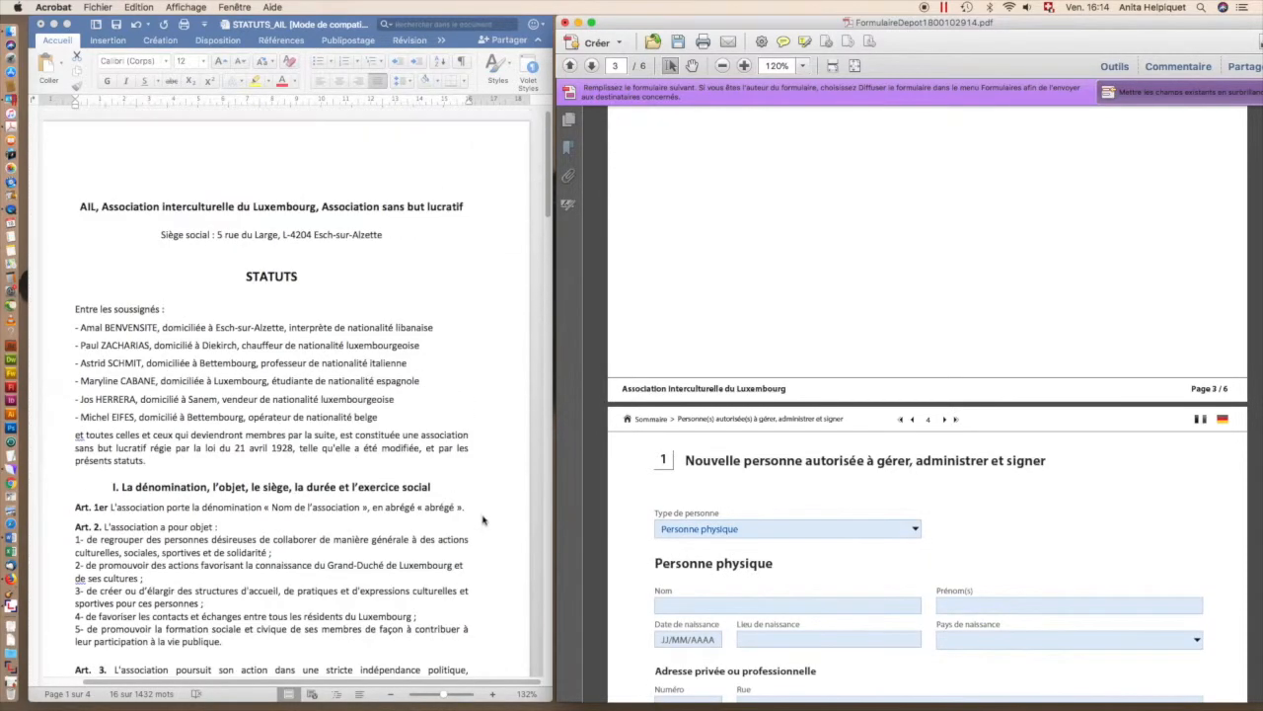
left_click(310, 393)
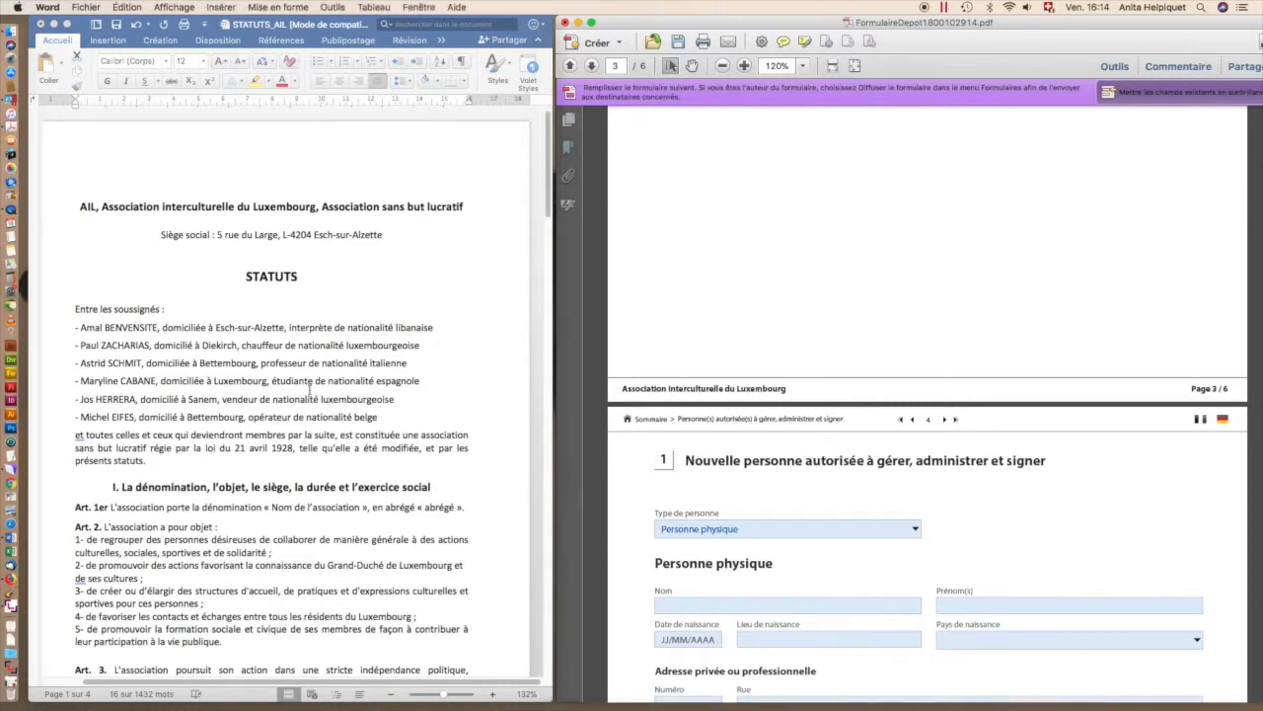
left_click_drag(104, 326, 158, 329)
key("super+c")
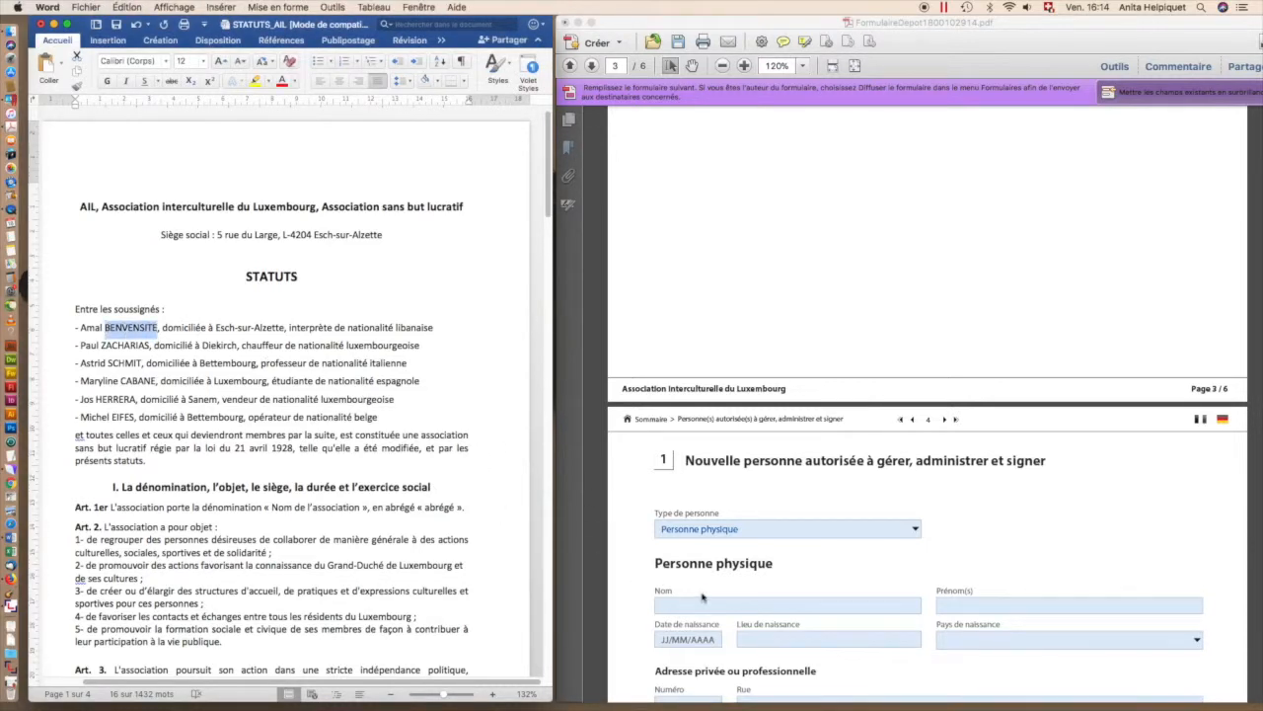
left_click(690, 600)
key("super+v")
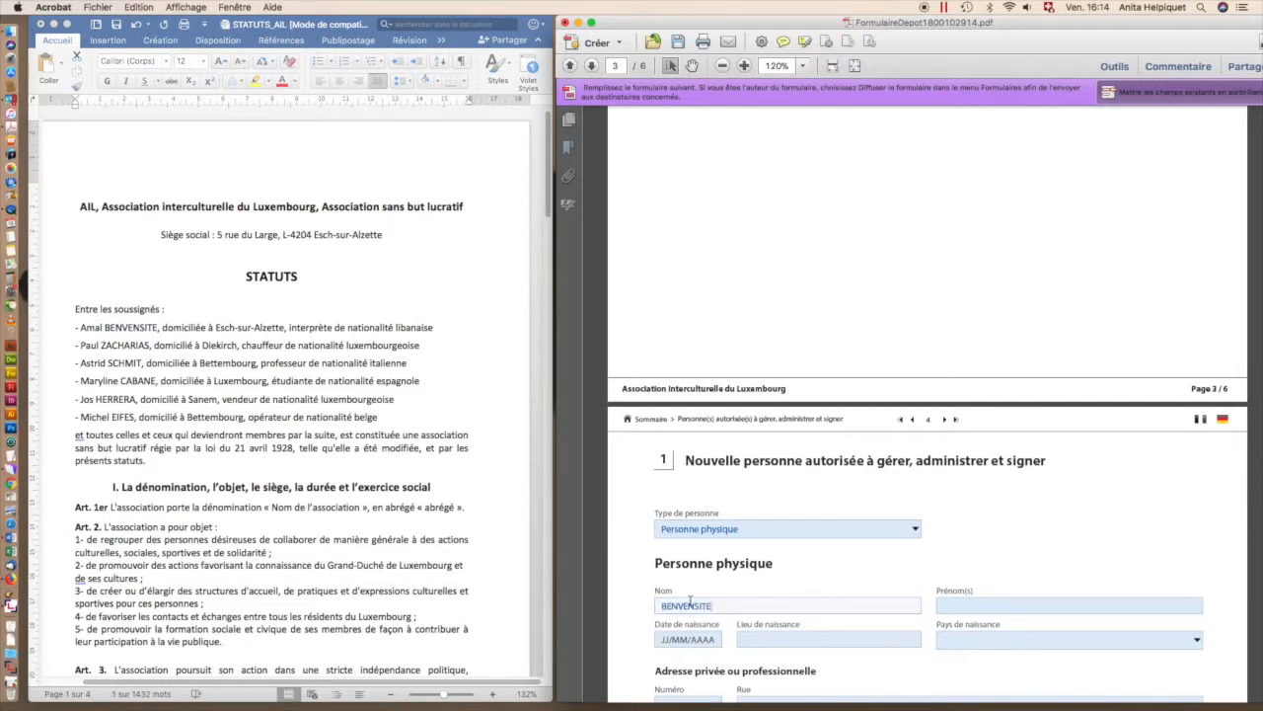
left_click(996, 605)
type("Amal")
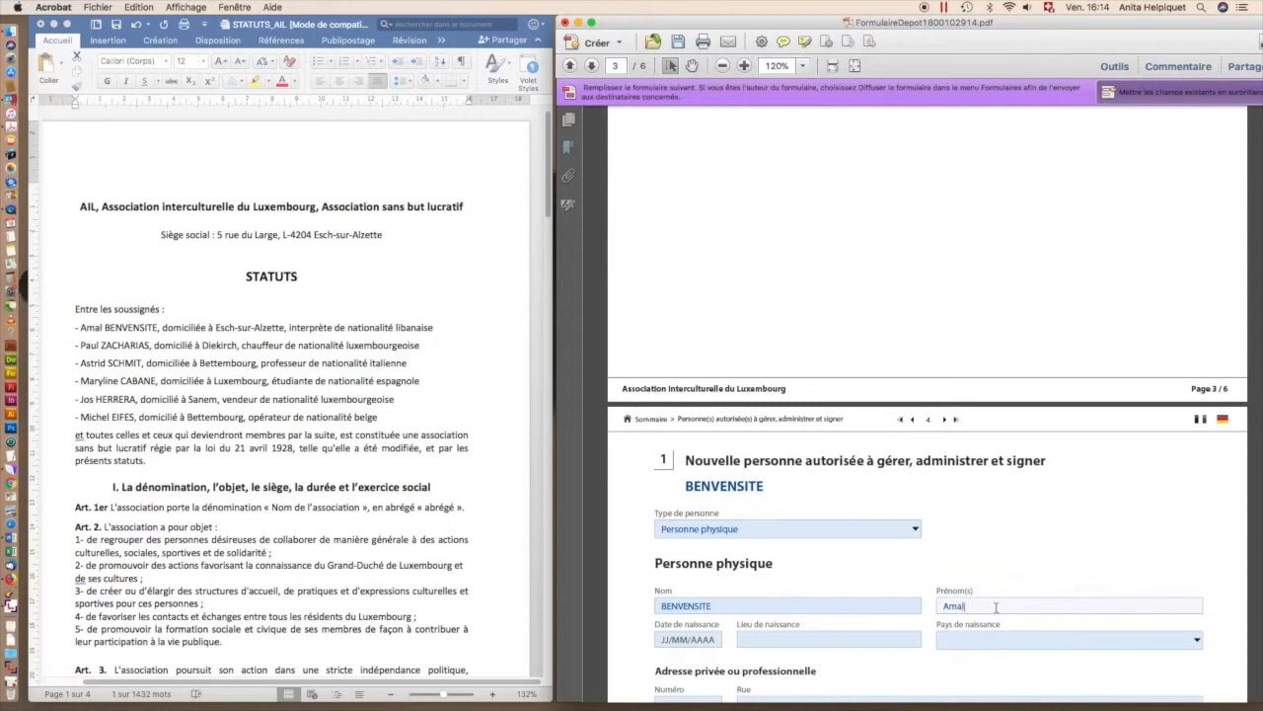
scroll(897, 598, "down", 2)
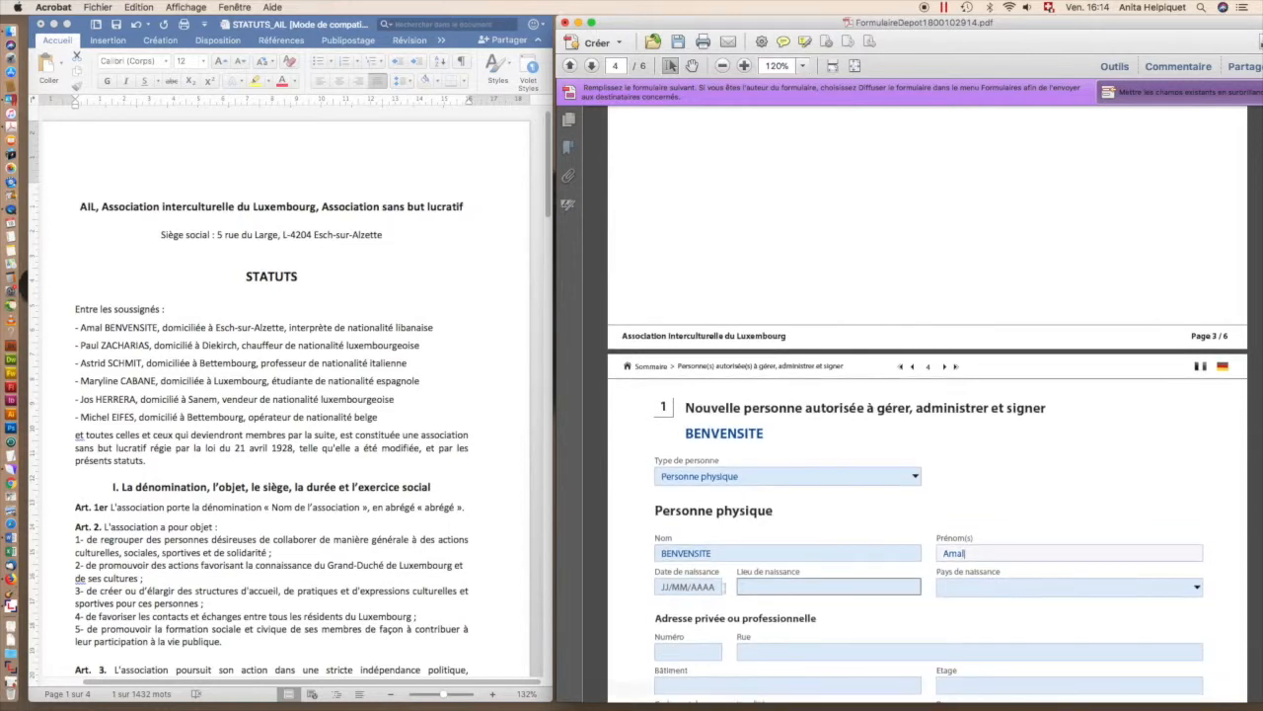
left_click(697, 586)
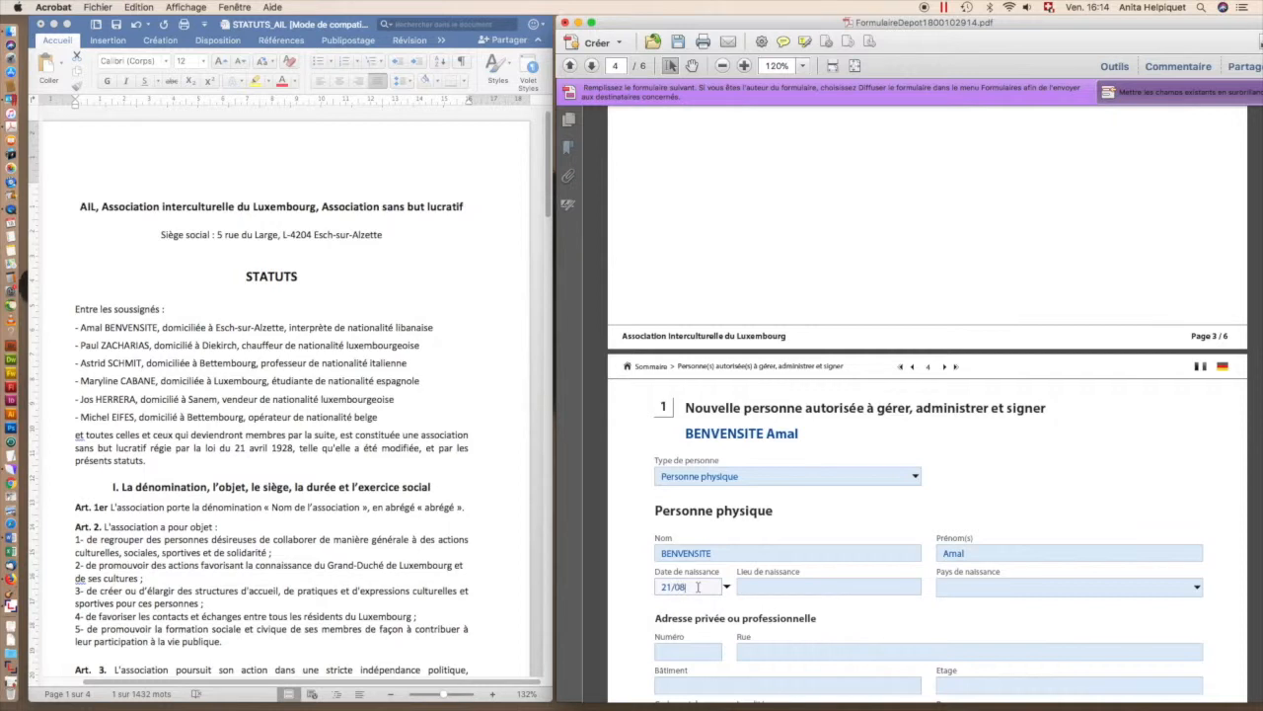
left_click(759, 590)
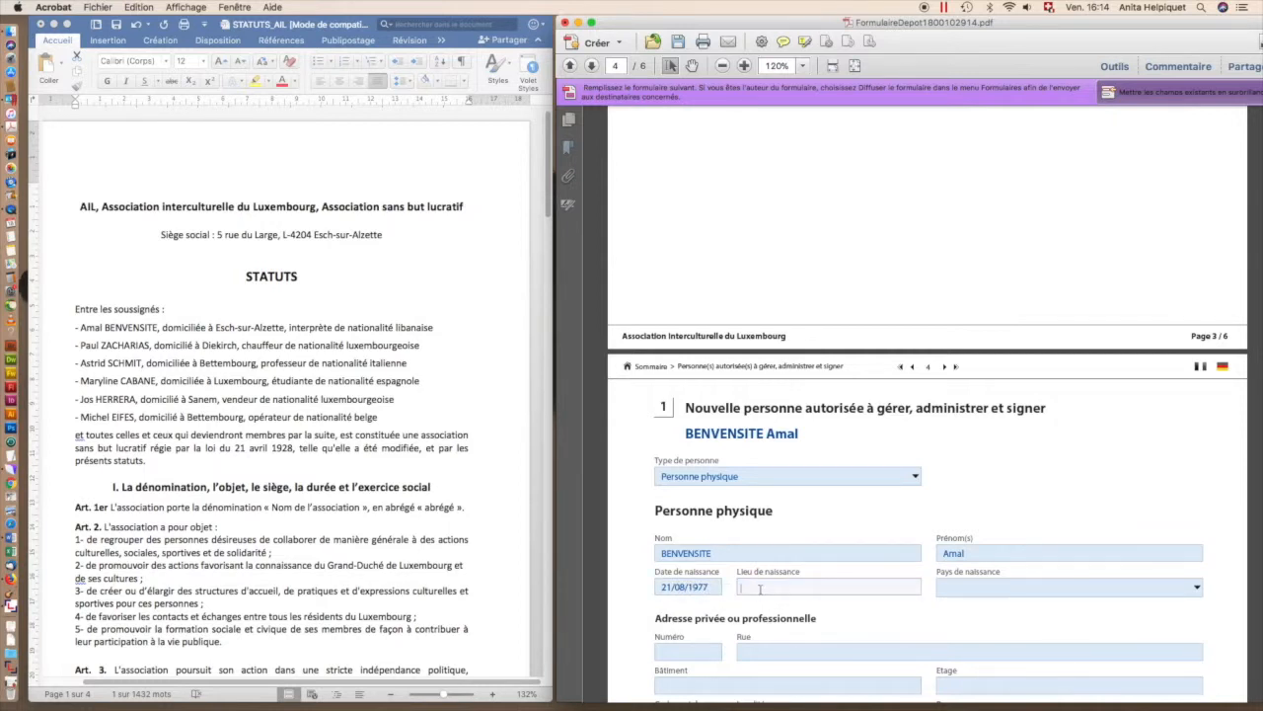
type("Beyrouth")
left_click(945, 588)
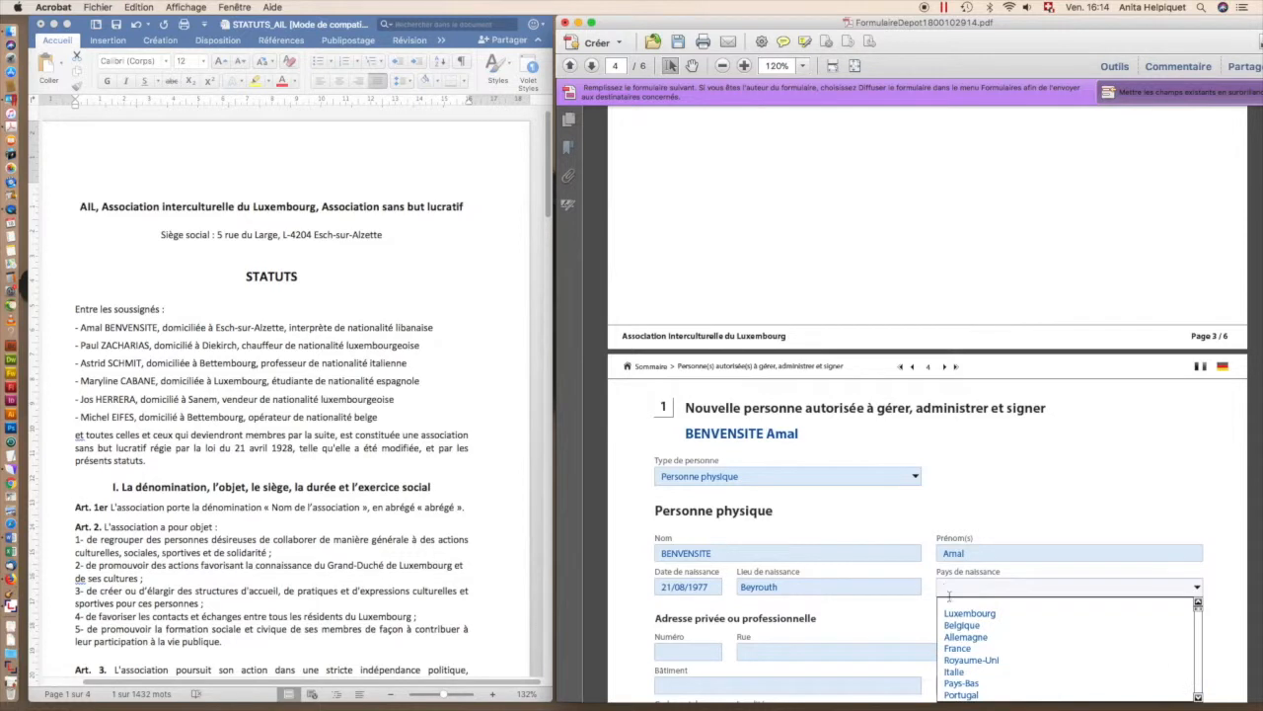
scroll(952, 603, "down", 3)
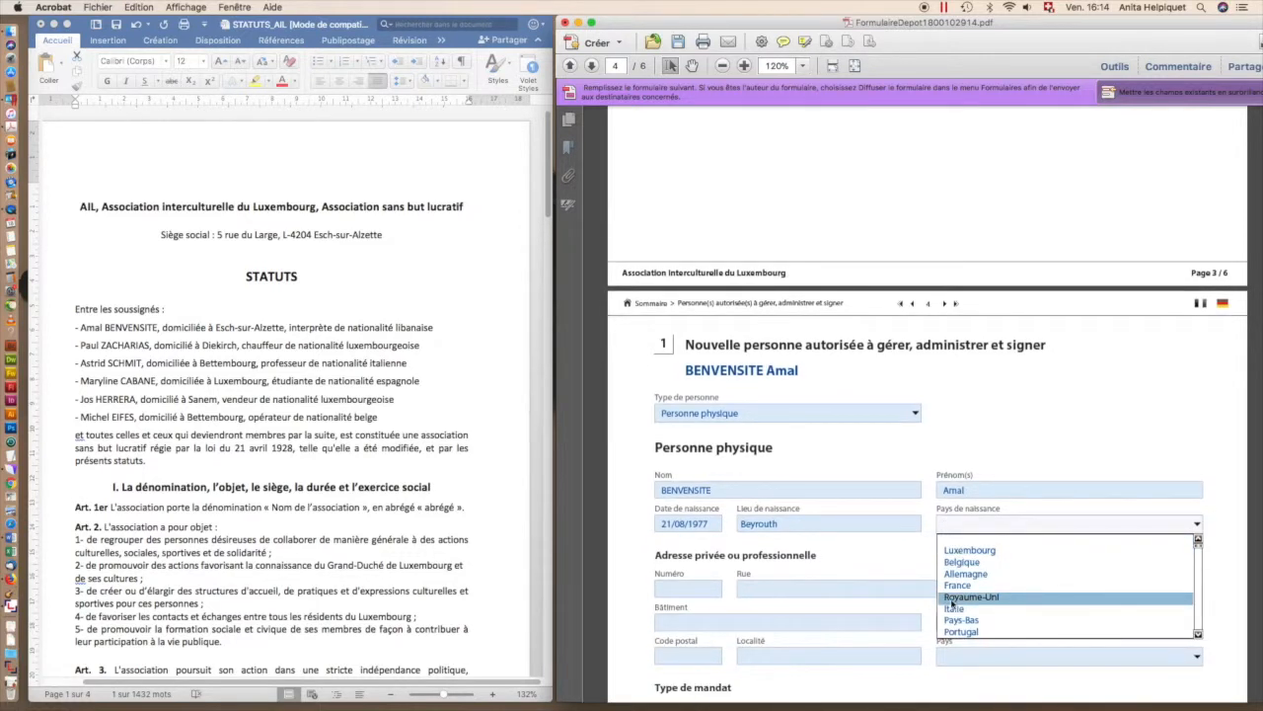
key("l")
key("l")
key("l")
key("l")
key("l")
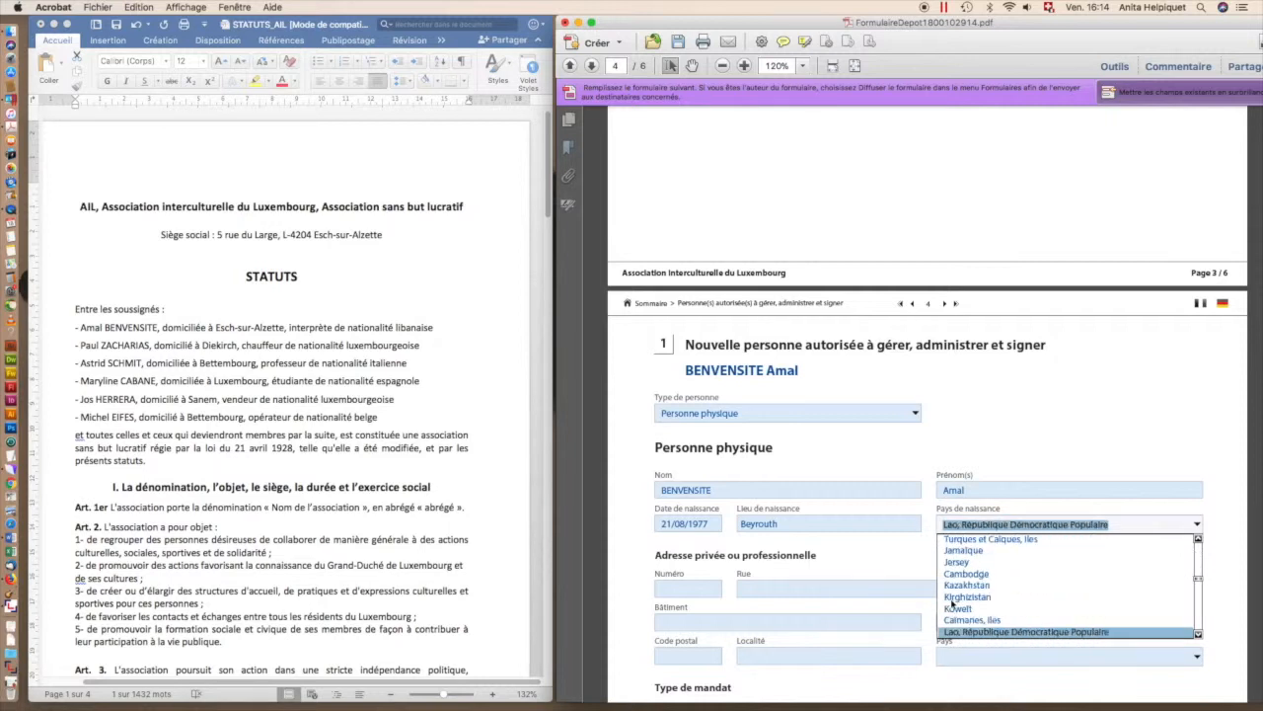
key("l")
key("l")
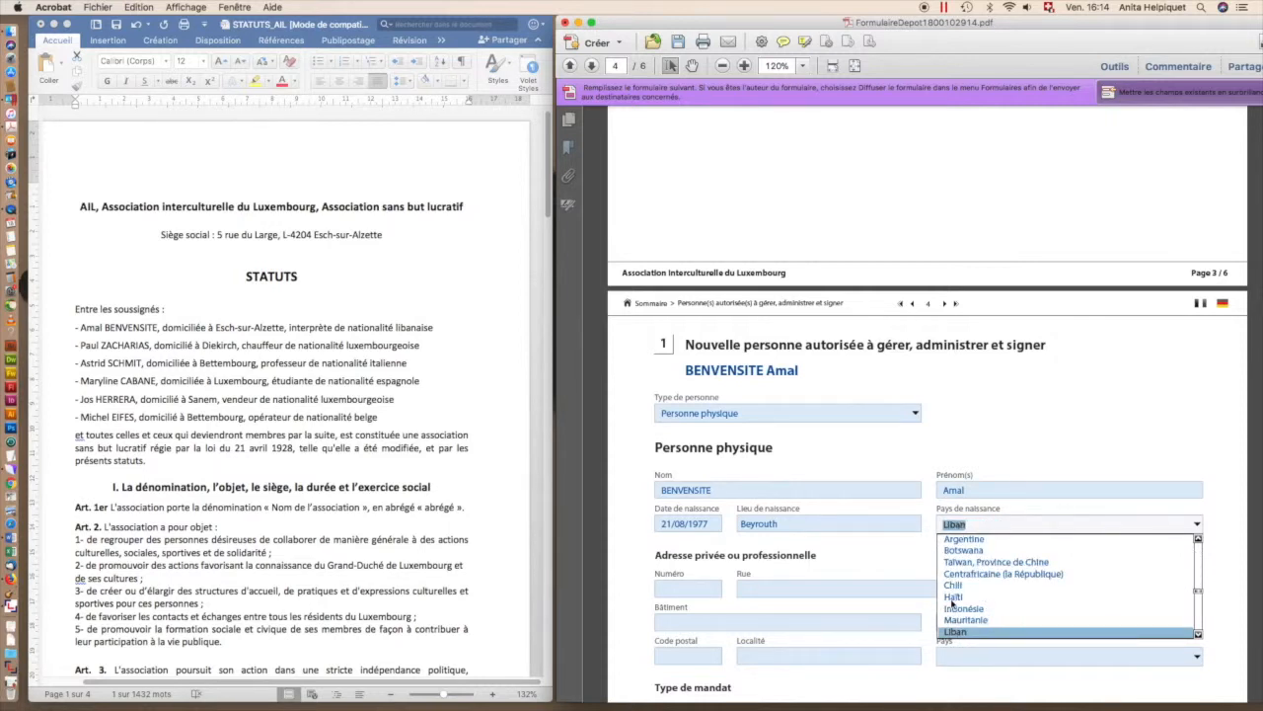
left_click(948, 635)
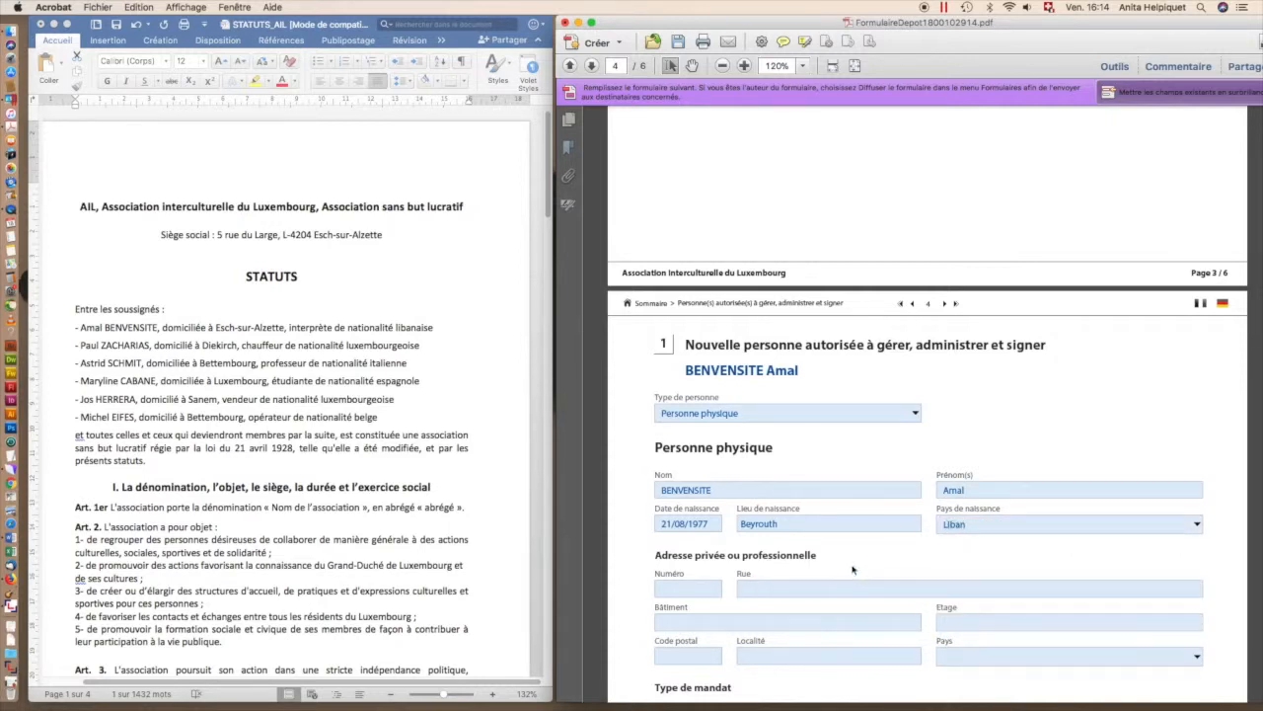
scroll(853, 570, "down", 1)
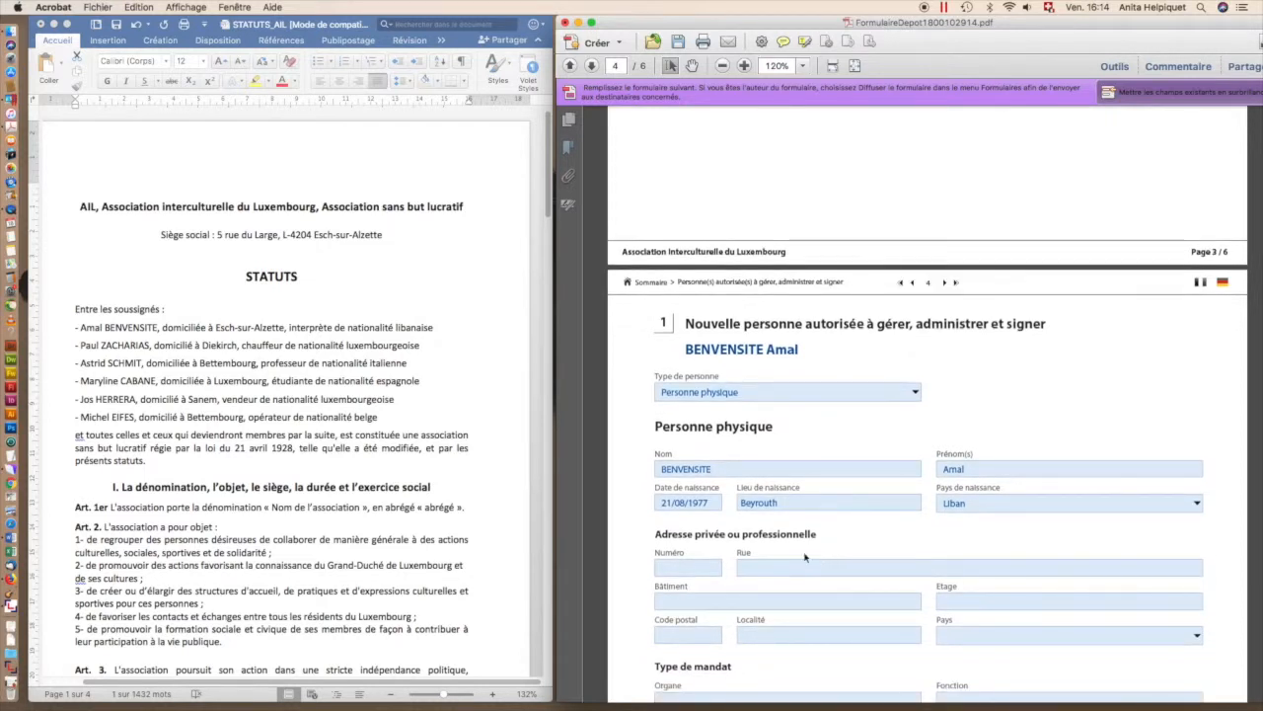
Fill the person's Numéro, Rue, Code postal and Localité with the seat address, country Luxembourg
left_click(687, 566)
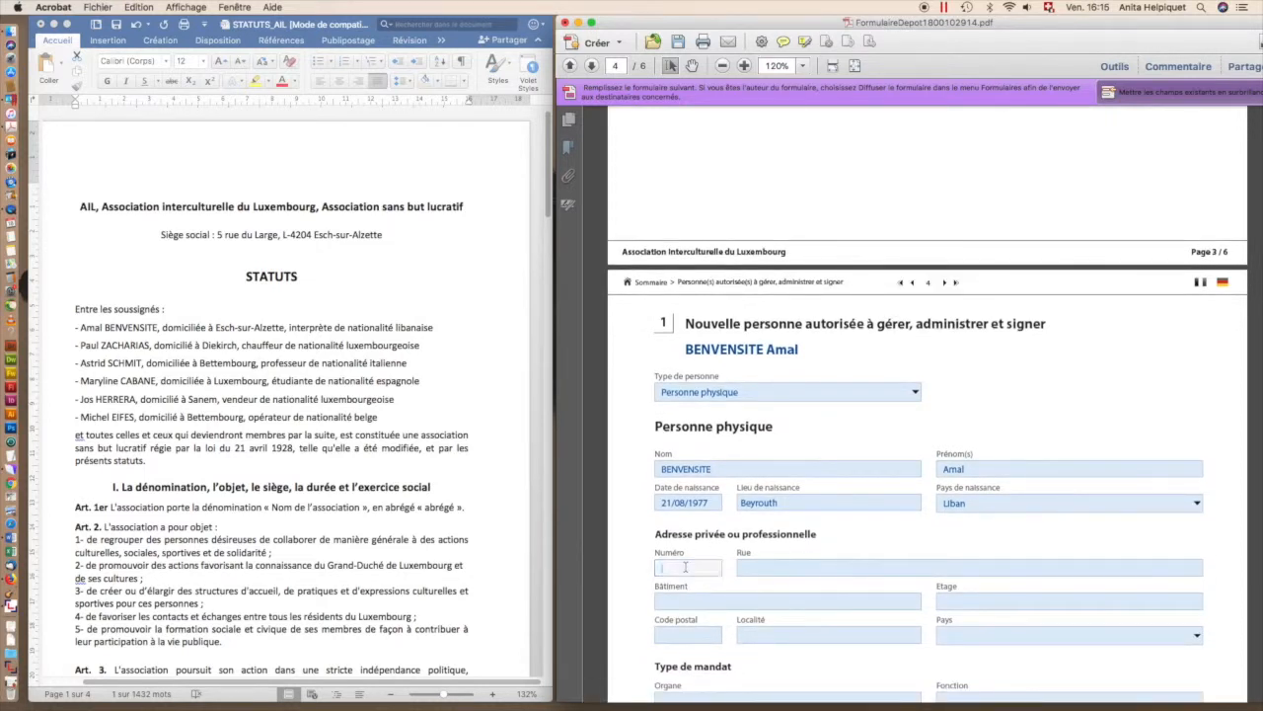
left_click(768, 567)
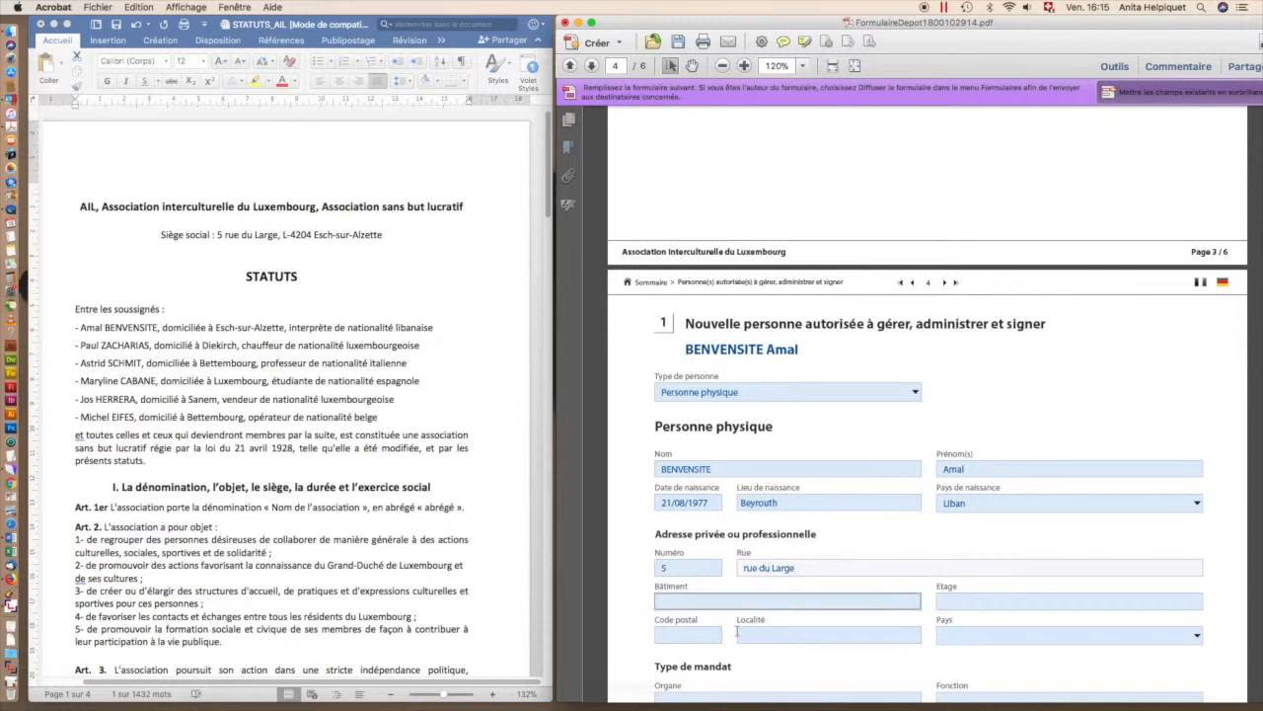
left_click(689, 632)
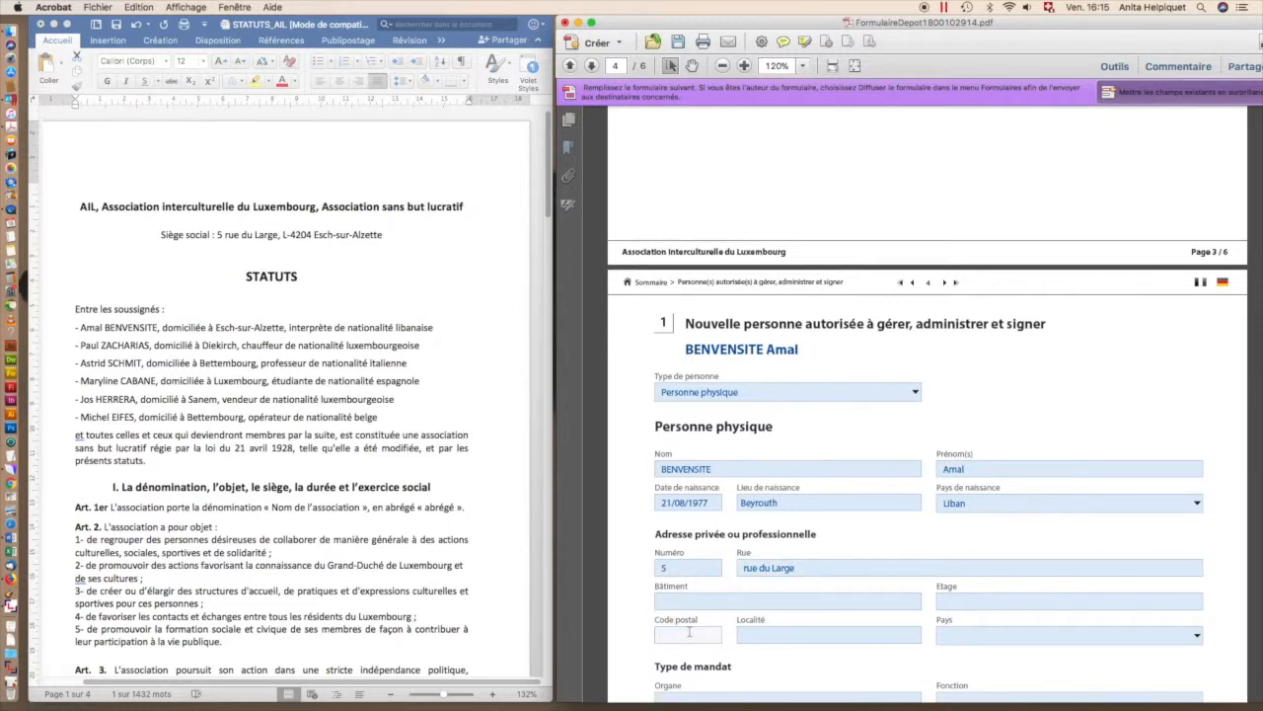
left_click(743, 635)
left_click(945, 636)
left_click(948, 662)
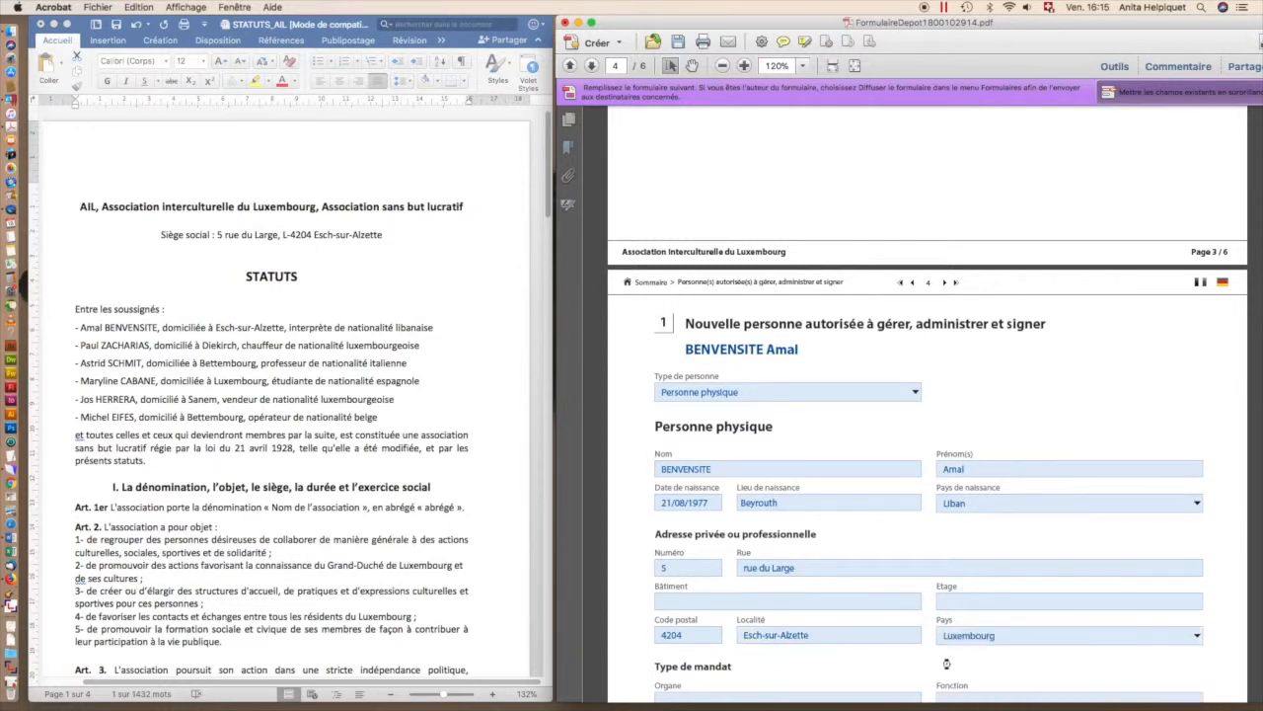
scroll(930, 637, "down", 3)
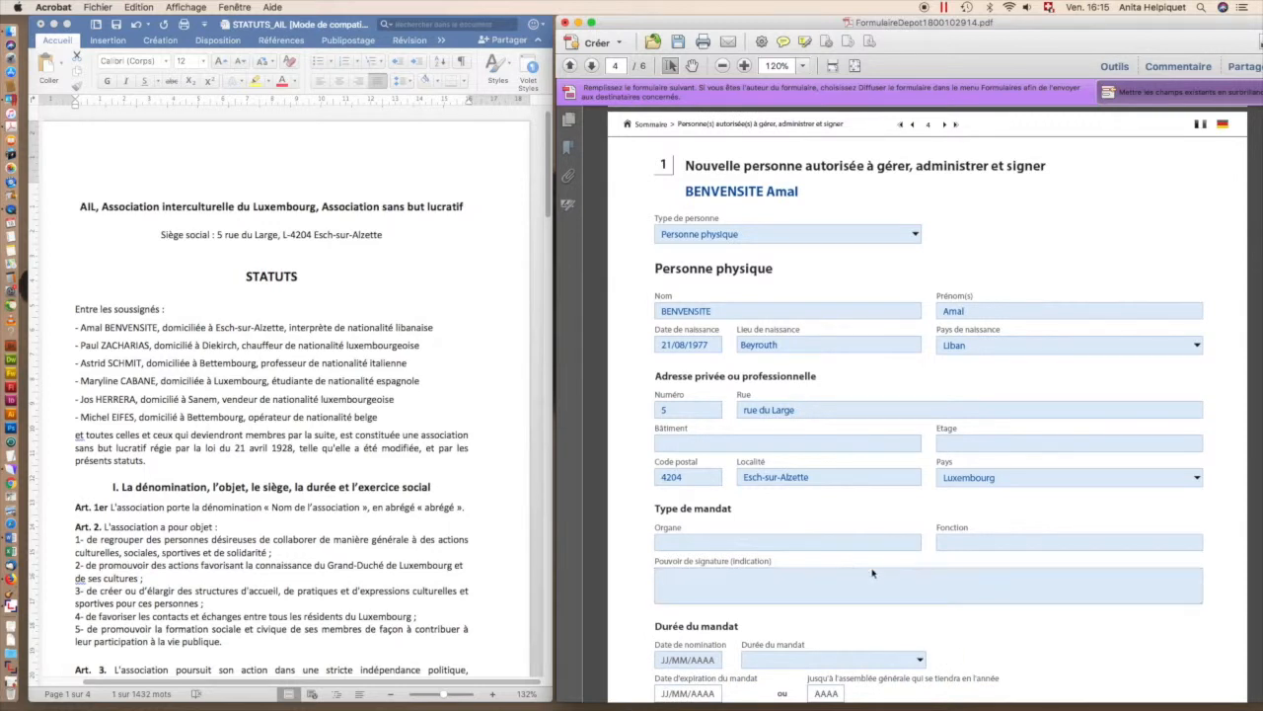
Enter organ Conseil d'administration, function Présidente, date 18/05/2018 and duration Indéterminée for person 1
left_click(765, 541)
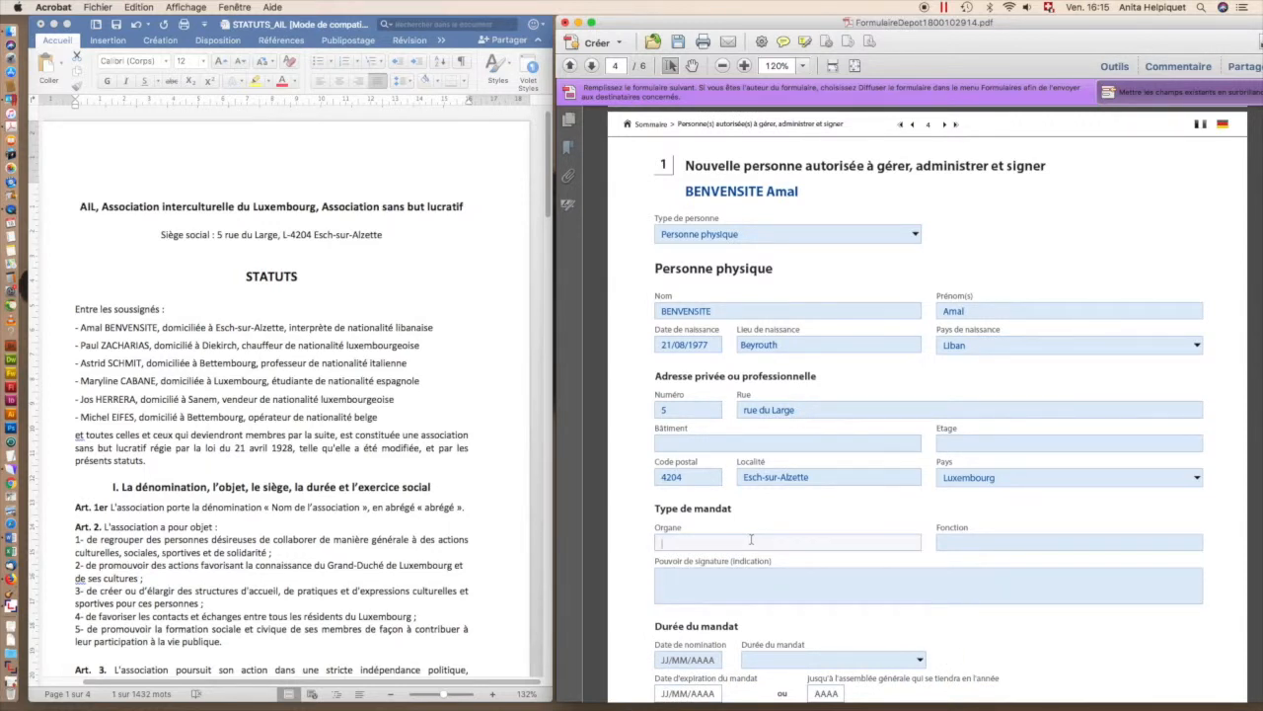
type("Conseil d'administration")
left_click(963, 541)
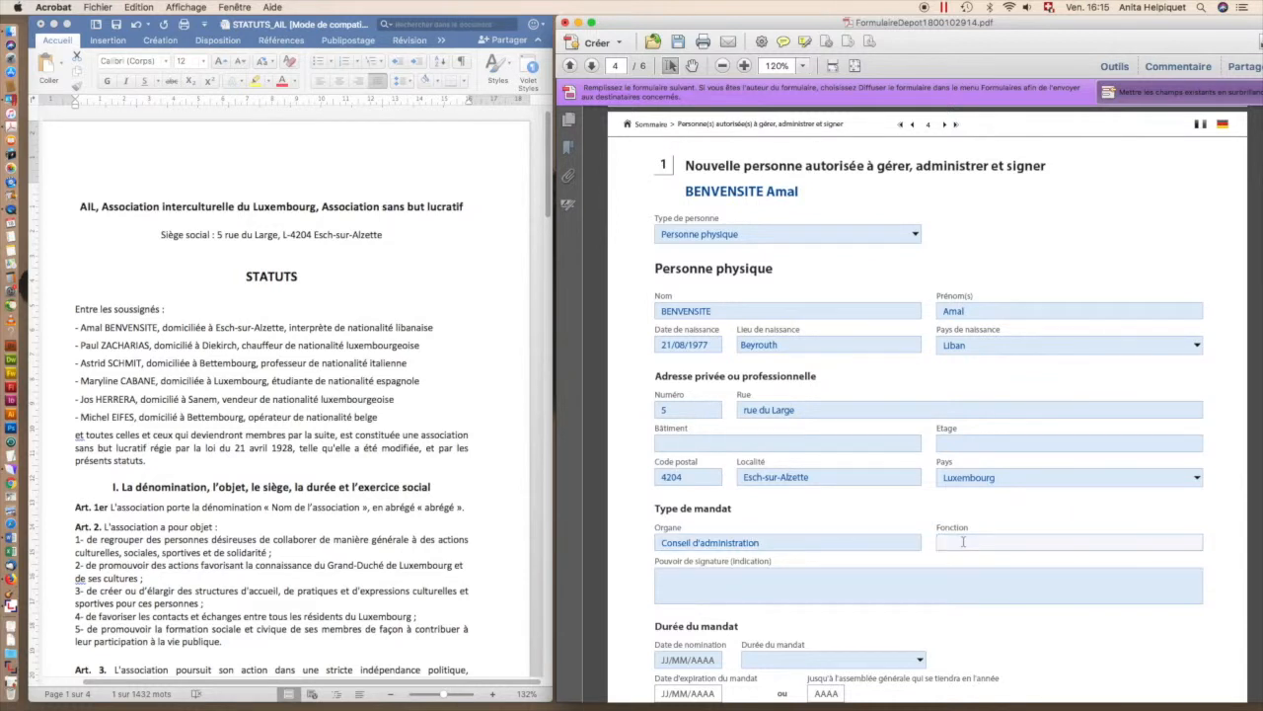
type("Présidente")
scroll(959, 542, "down", 2)
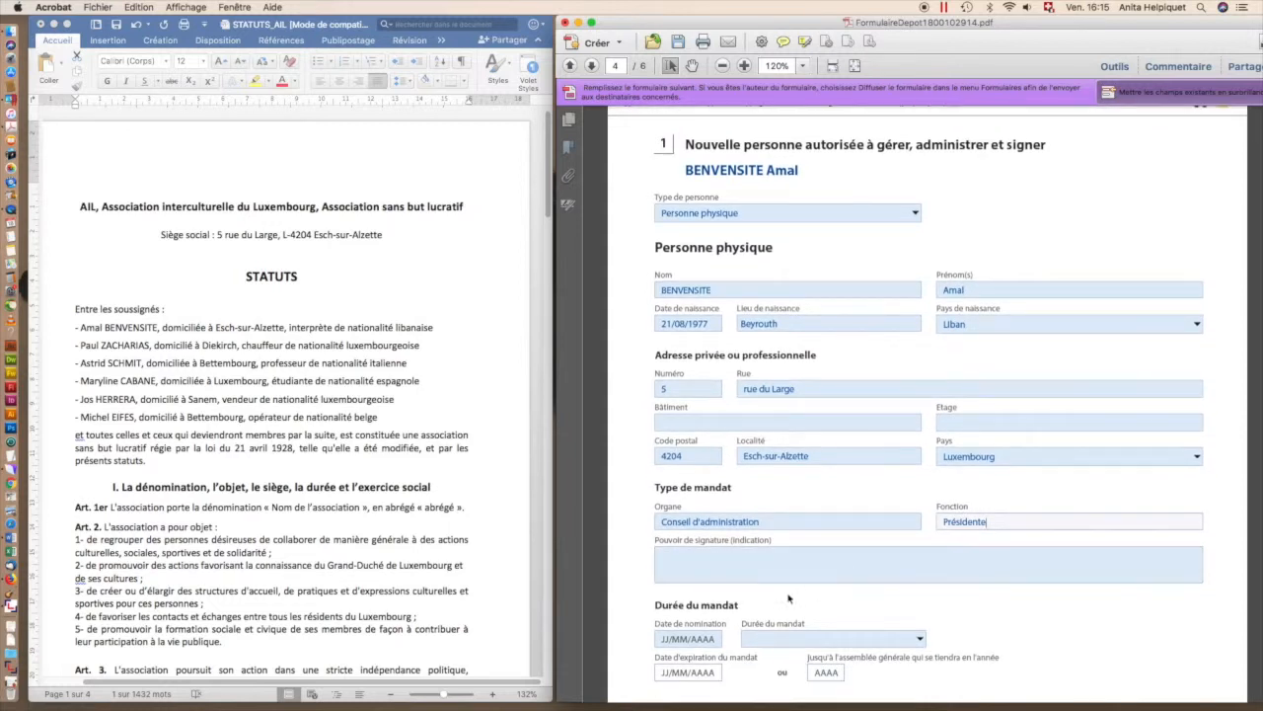
left_click(700, 639)
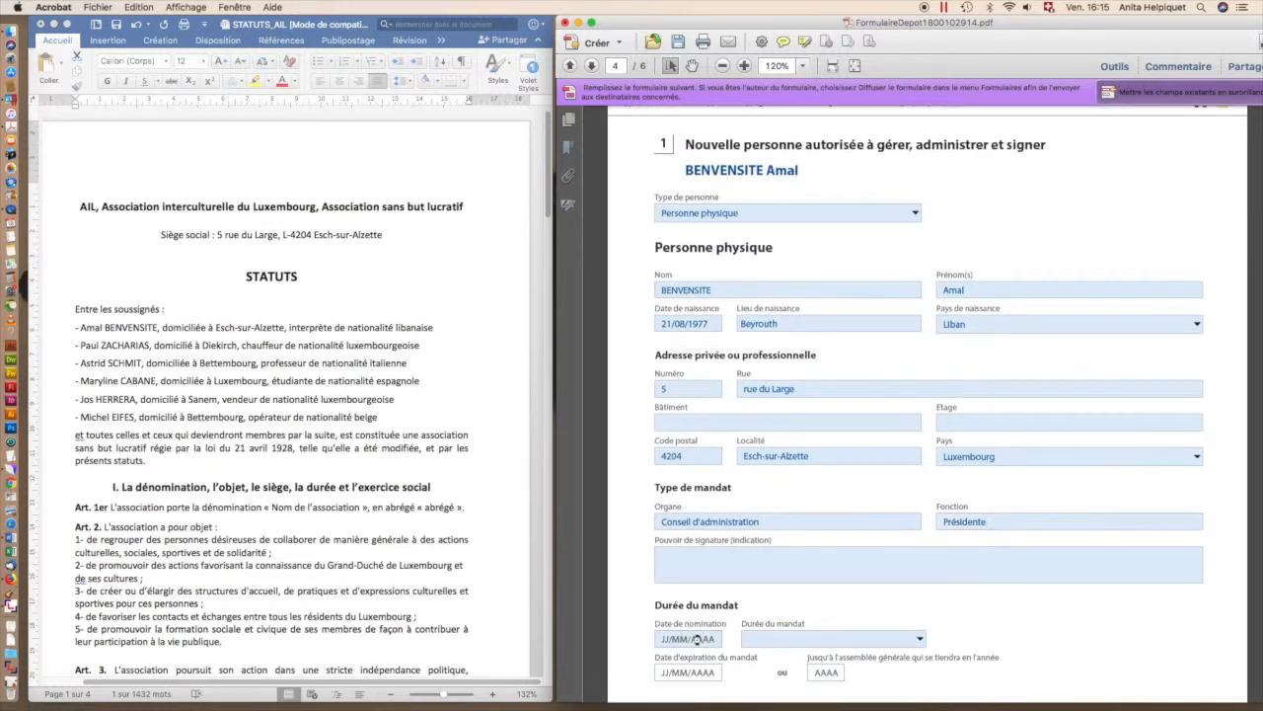
type("18/")
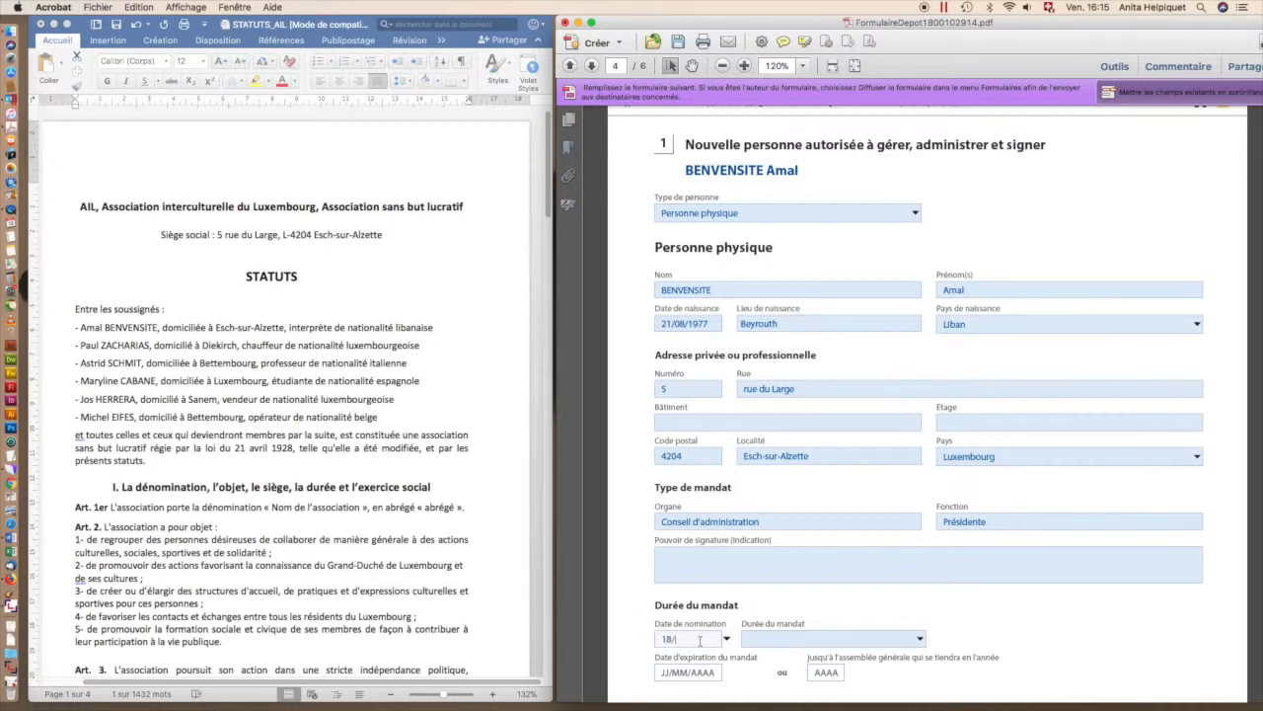
type("05/2018")
left_click(779, 638)
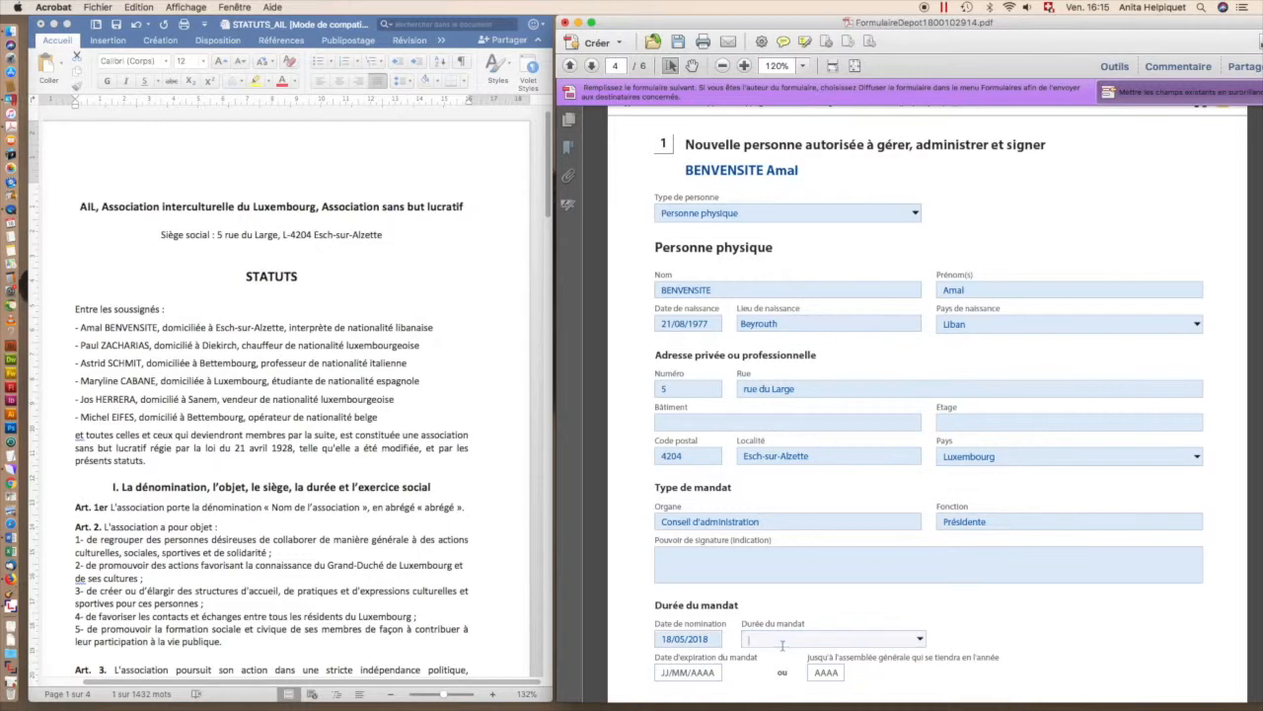
left_click(782, 664)
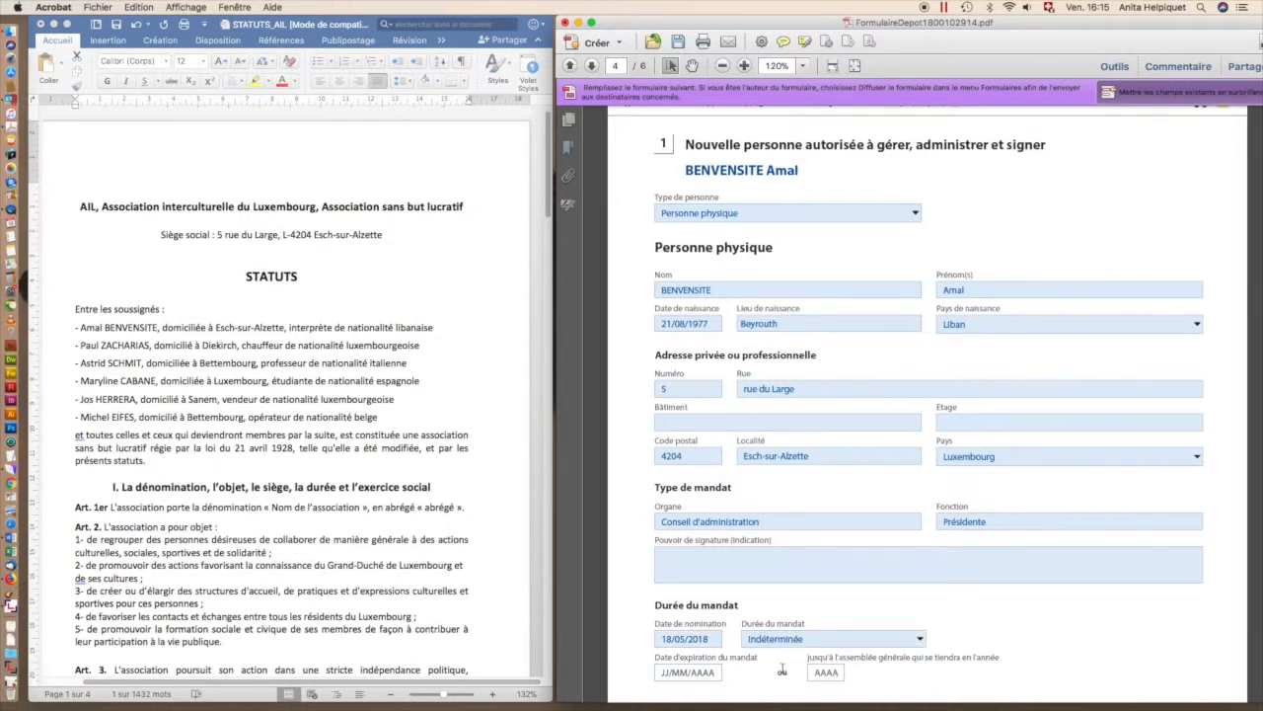
scroll(781, 670, "down", 3)
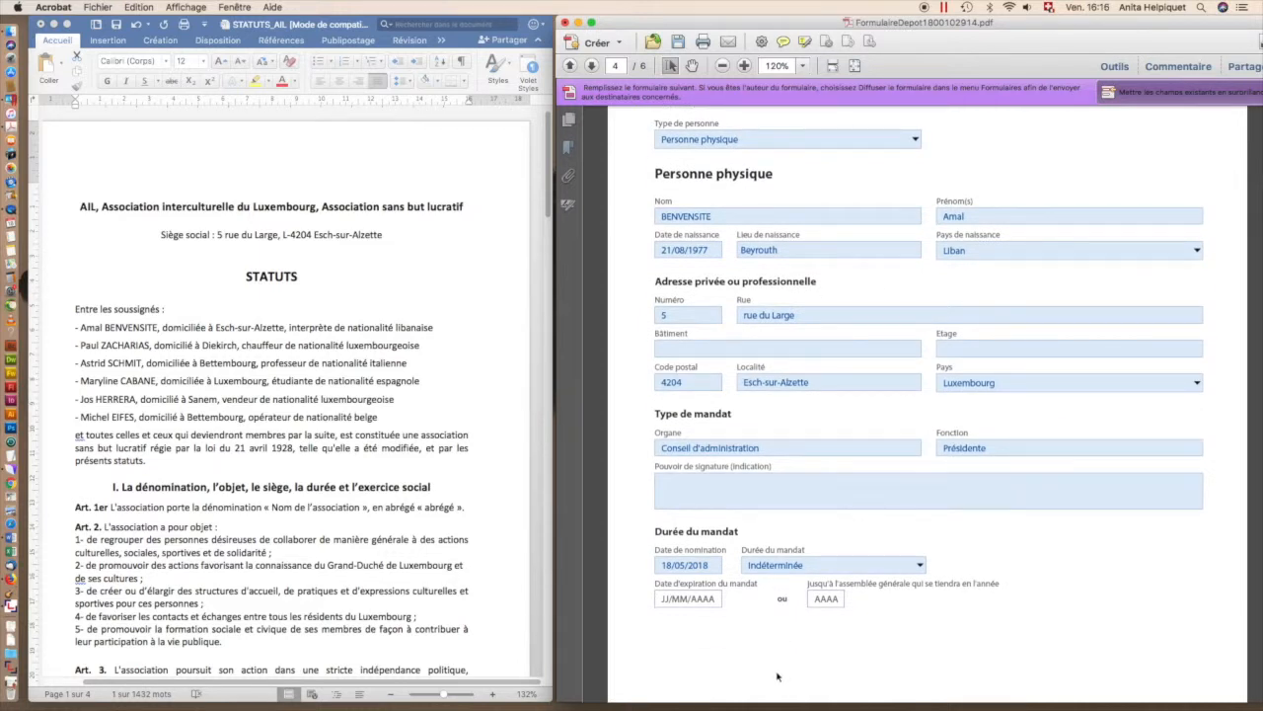
scroll(776, 676, "down", 15)
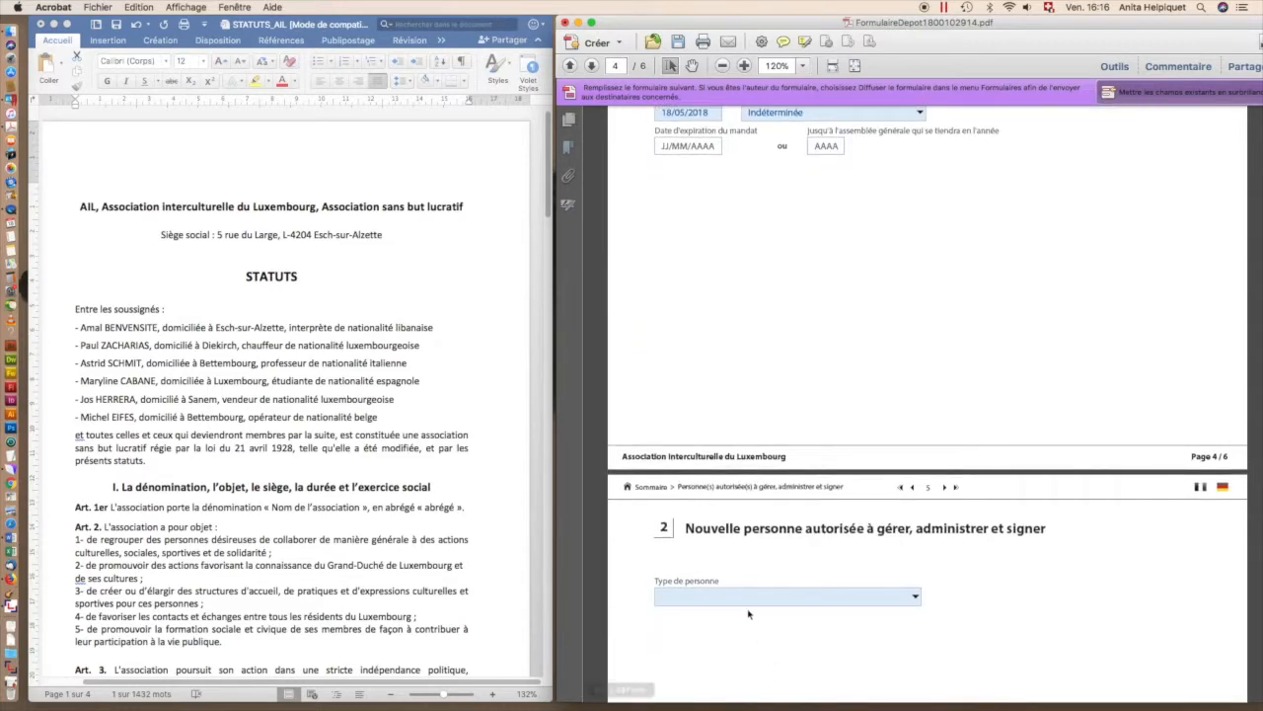
Make person 2 a Personne physique, pasting the surname from the statutes and entering the first name
left_click(745, 599)
left_click(737, 609)
scroll(737, 612, "down", 4)
double_click(131, 328)
double_click(127, 346)
left_click(678, 544)
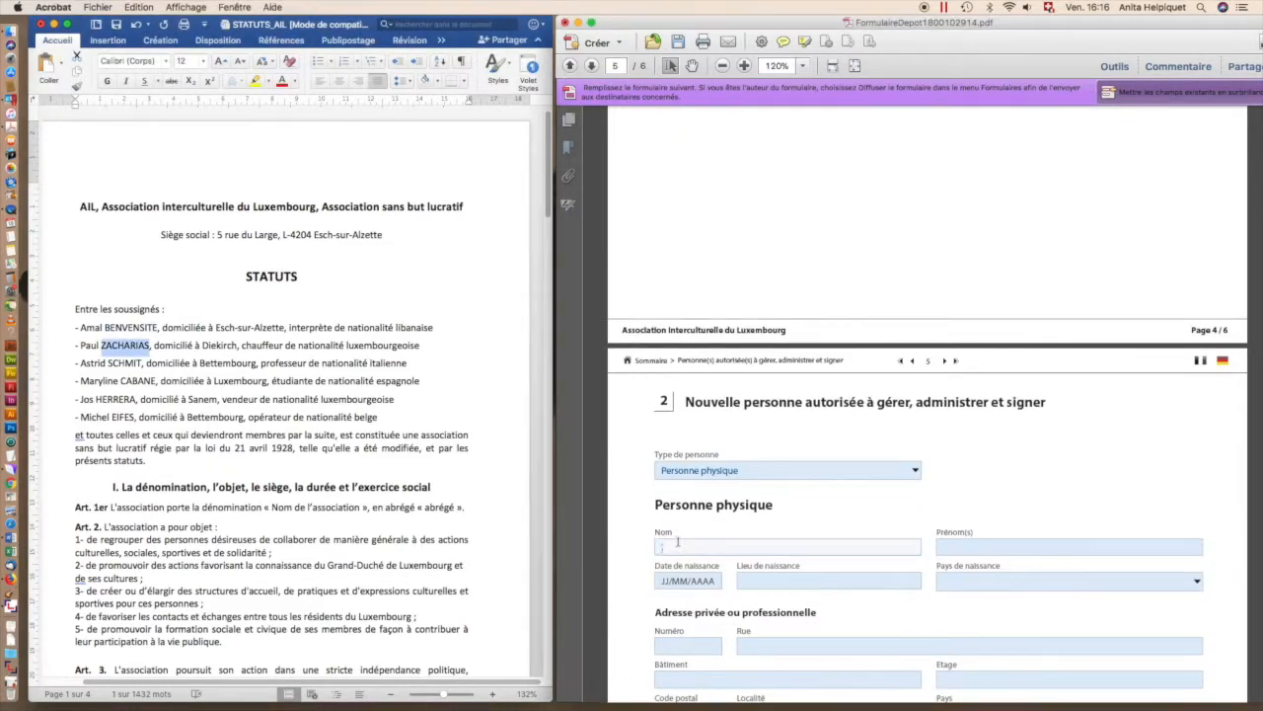
left_click(970, 549)
Give person 2 birth date 18/11/1980, birthplace Luxembourg and country of birth Luxembourg
left_click(672, 582)
type("18/11/1980")
left_click(770, 581)
type("Luxembourg")
left_click(996, 582)
left_click(998, 611)
Fill in person 2's home address: house number, street, postal code, locality, with country Luxembourg
scroll(997, 612, "down", 3)
left_click(688, 551)
left_click(783, 553)
left_click(688, 619)
left_click(779, 618)
left_click(997, 619)
left_click(997, 647)
Set person 2's organ to Conseil d'administration and function to Secrétaire
left_click(693, 558)
type("Conseil d'administration")
key("Tab")
type("Secrétaire")
scroll(696, 568, "down", 2)
Make person 3 a Personne physique with surname, first name and birth date 02/02/1983
left_click(697, 579)
key("Tab")
key("Tab")
key("Down")
left_click(694, 468)
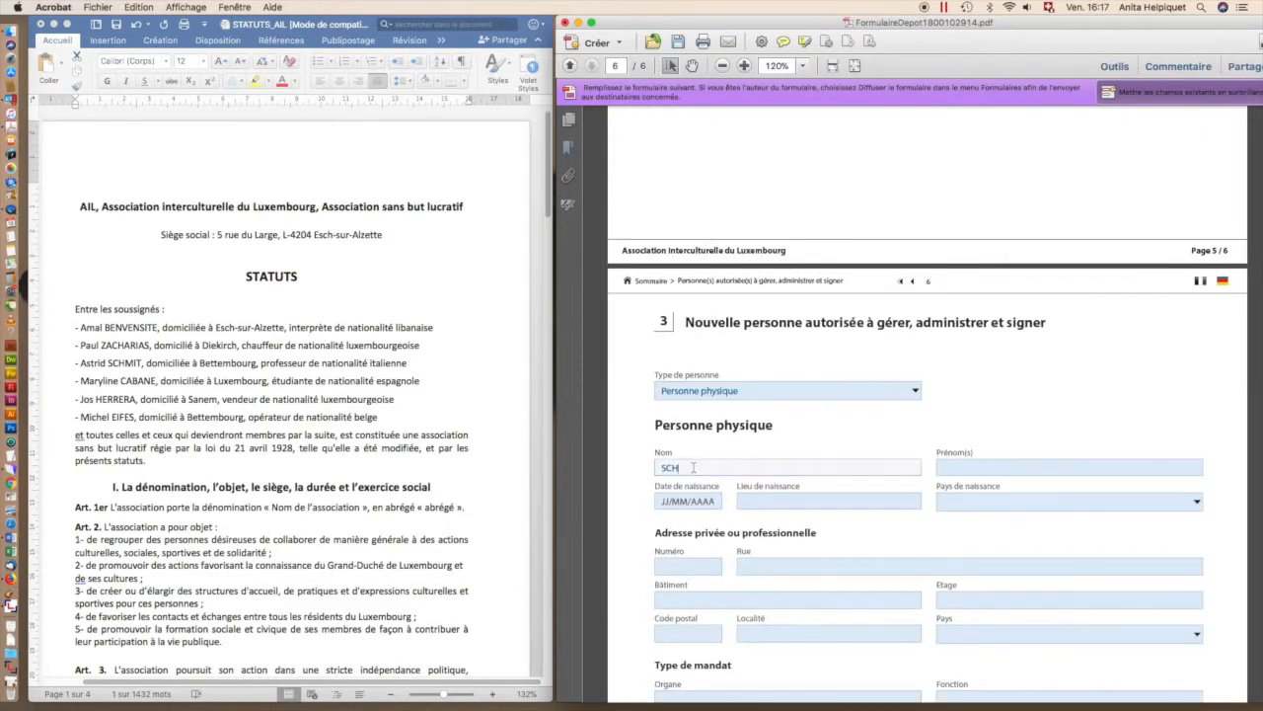
key("Tab")
key("Tab")
type("02/02/1983")
Give person 3 birthplace Rome and country of birth Italie
left_click(783, 501)
type("Rome")
key("Tab")
type("Italie")
key("Tab")
Fill in person 3's home address fields, with address country Luxembourg
key("Tab")
left_click(690, 635)
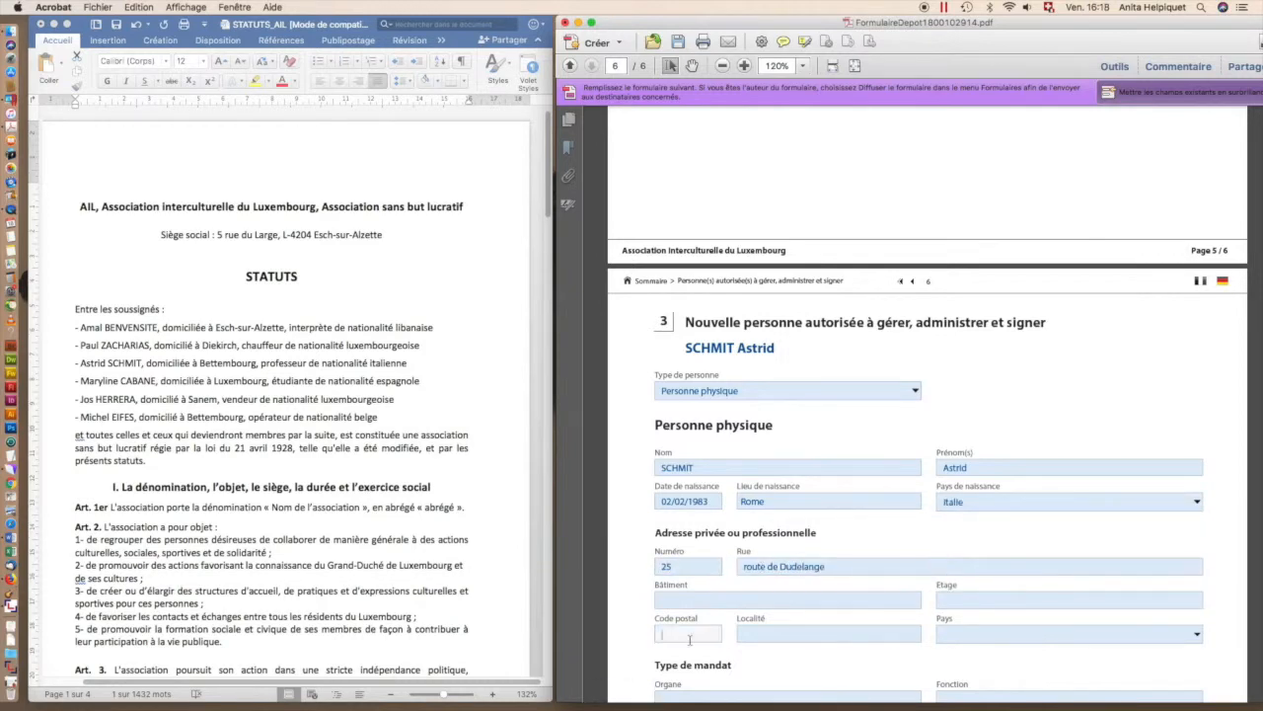
key("Tab")
key("Tab")
Record person 3's mandate: Conseil d'administration, Trésorière, appointed 18/05/2018, duration Indéterminée
scroll(690, 592, "down", 4)
left_click(666, 500)
type("Conseil d'a")
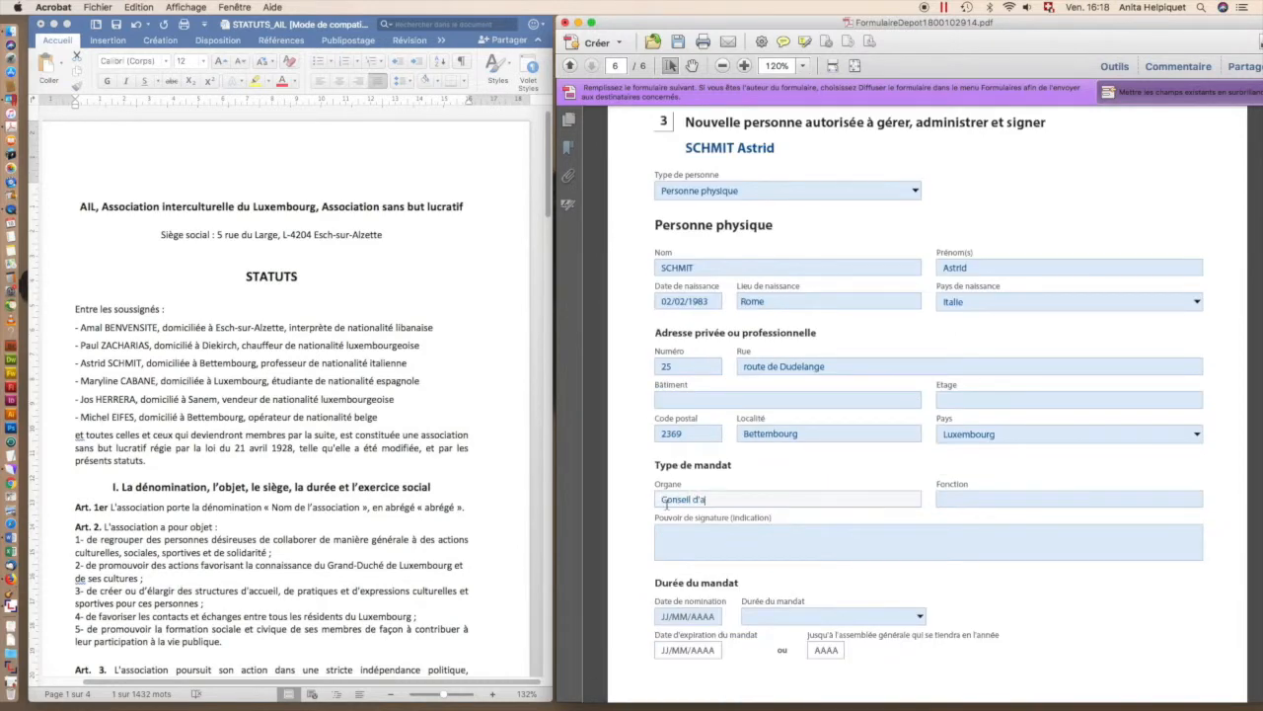
type("dministration")
key("Tab")
type("Trésorière")
left_click(689, 612)
type("18/05/2018")
left_click(779, 616)
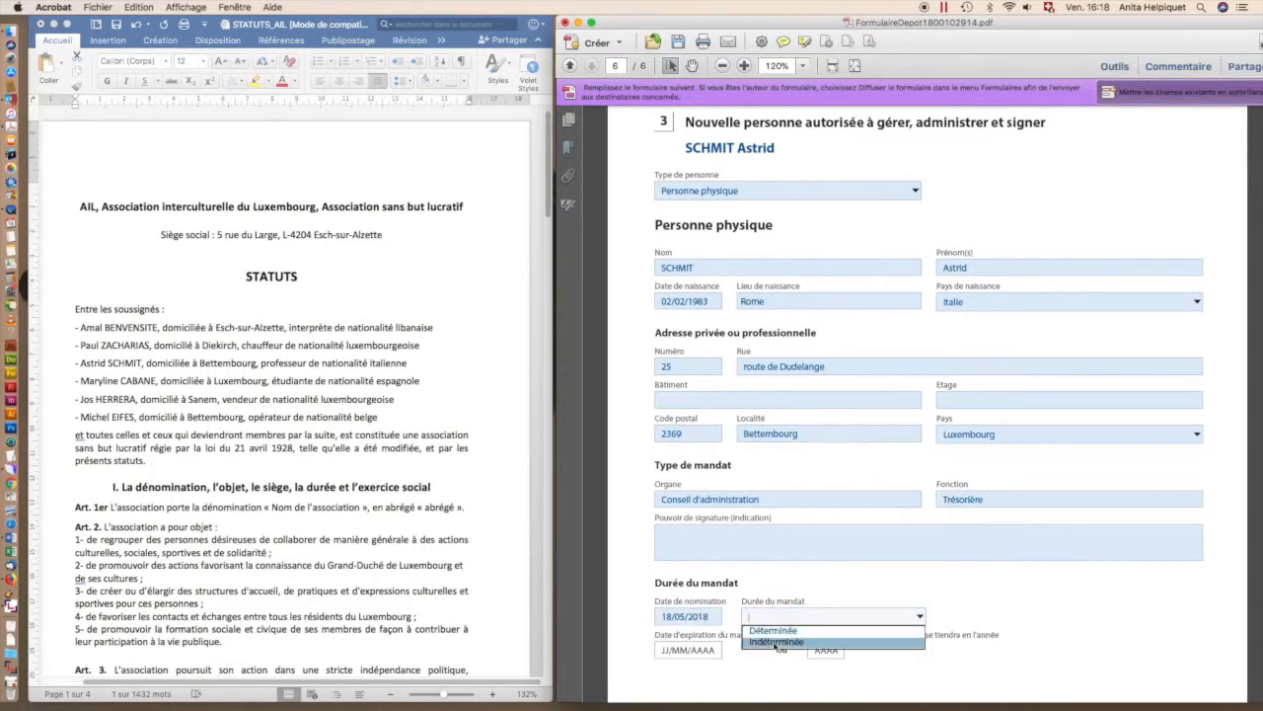
left_click(775, 641)
scroll(774, 647, "down", 5)
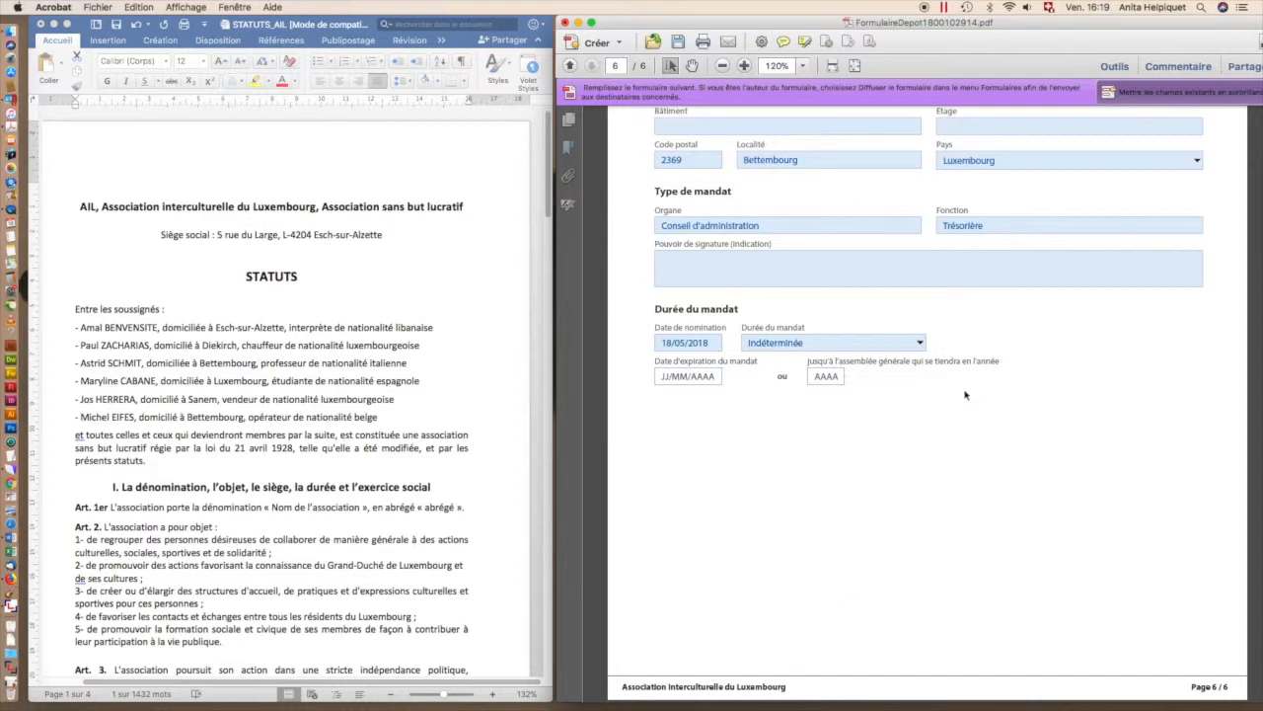
Back on page 1, run Valider, save the form with Sauvegarder, and close the form window
scroll(965, 395, "up", 20)
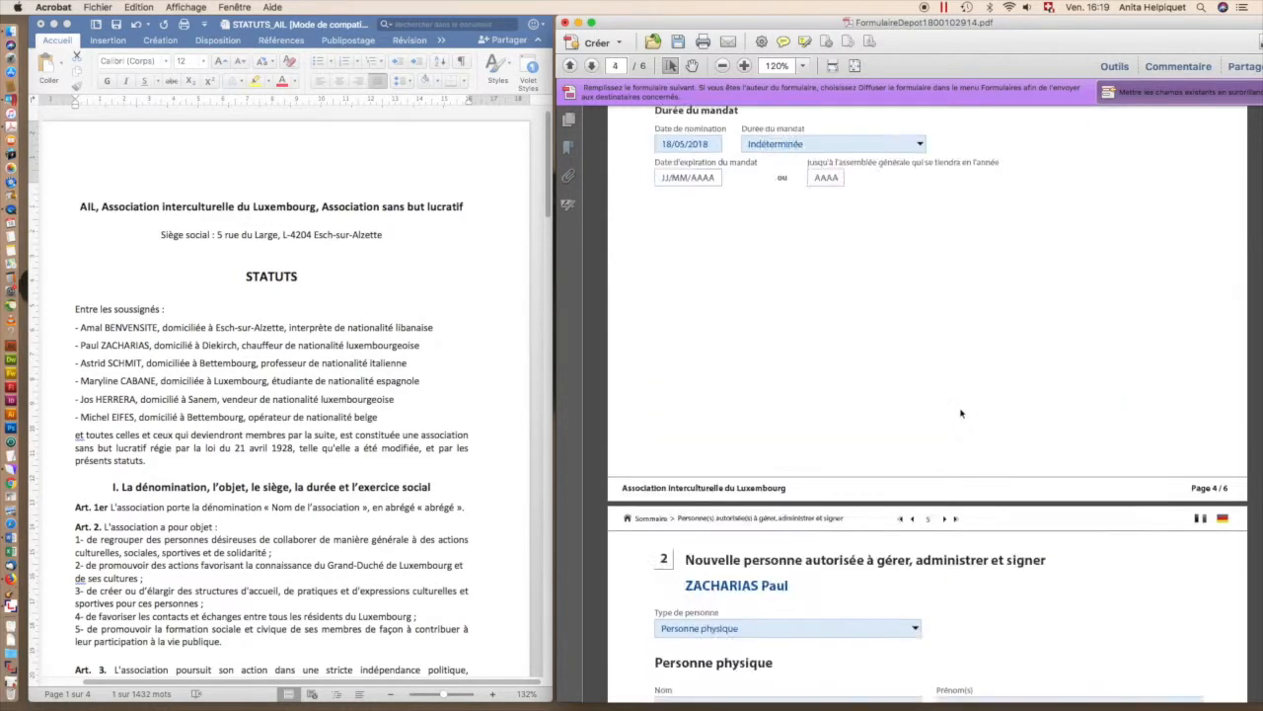
scroll(961, 412, "up", 20)
scroll(961, 417, "up", 20)
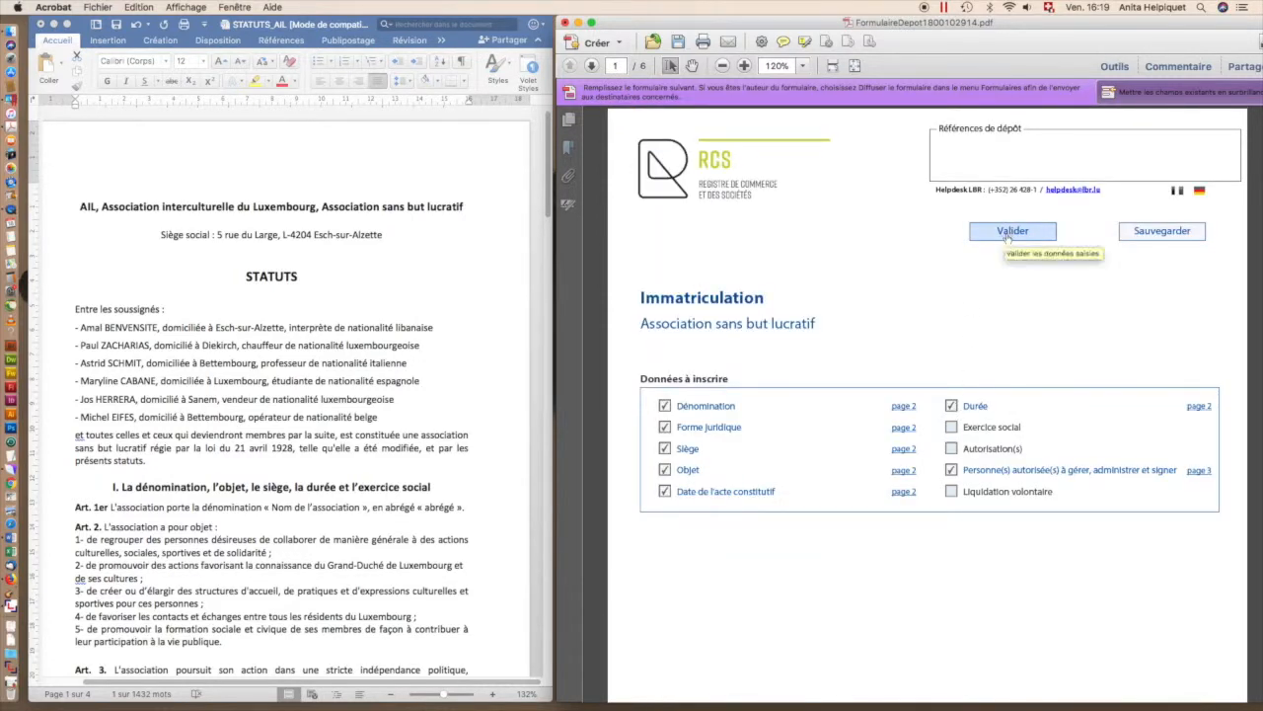
left_click(1003, 232)
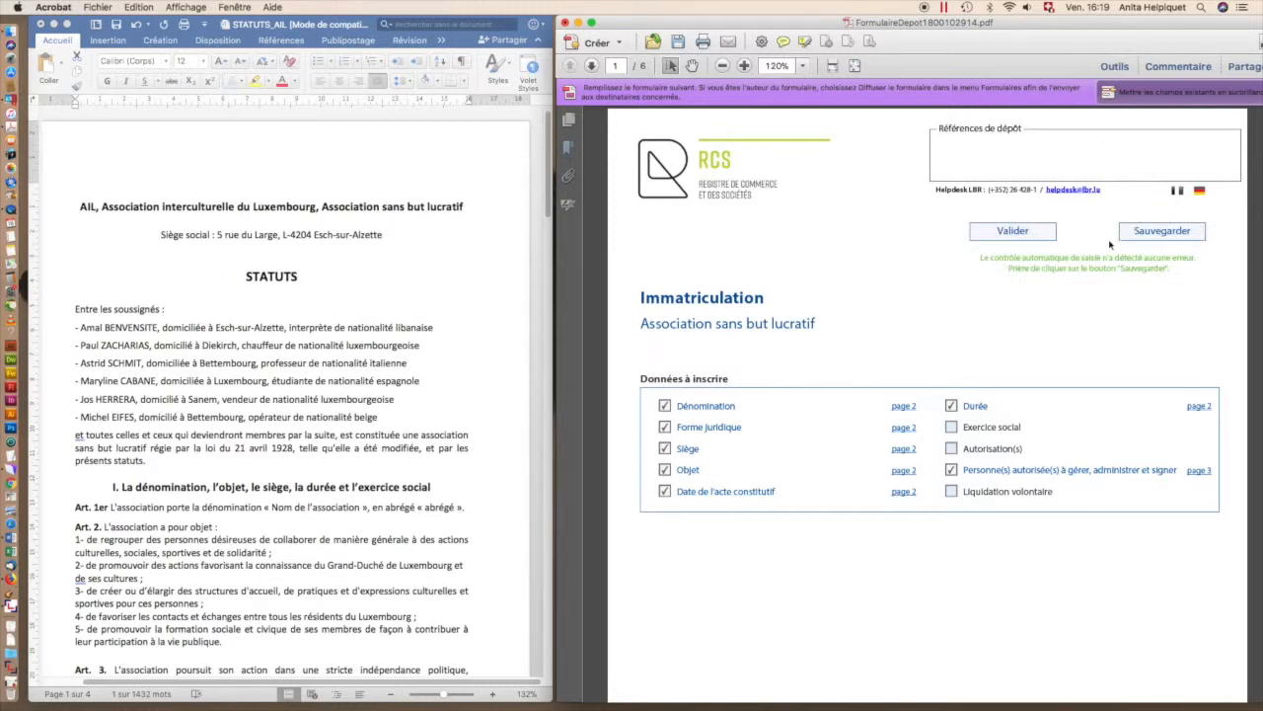
left_click(1125, 236)
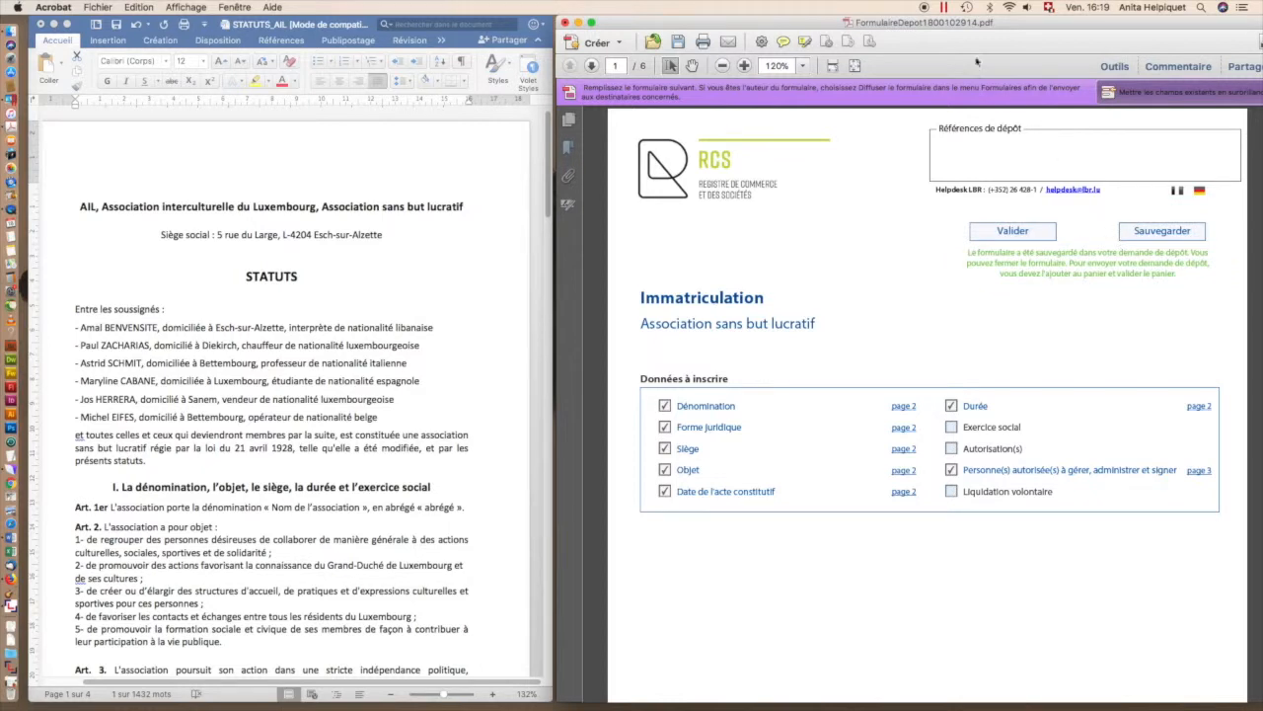
left_click(565, 23)
Keep the form changes on closing, then reposition and widen the Word statutes window
left_click(762, 250)
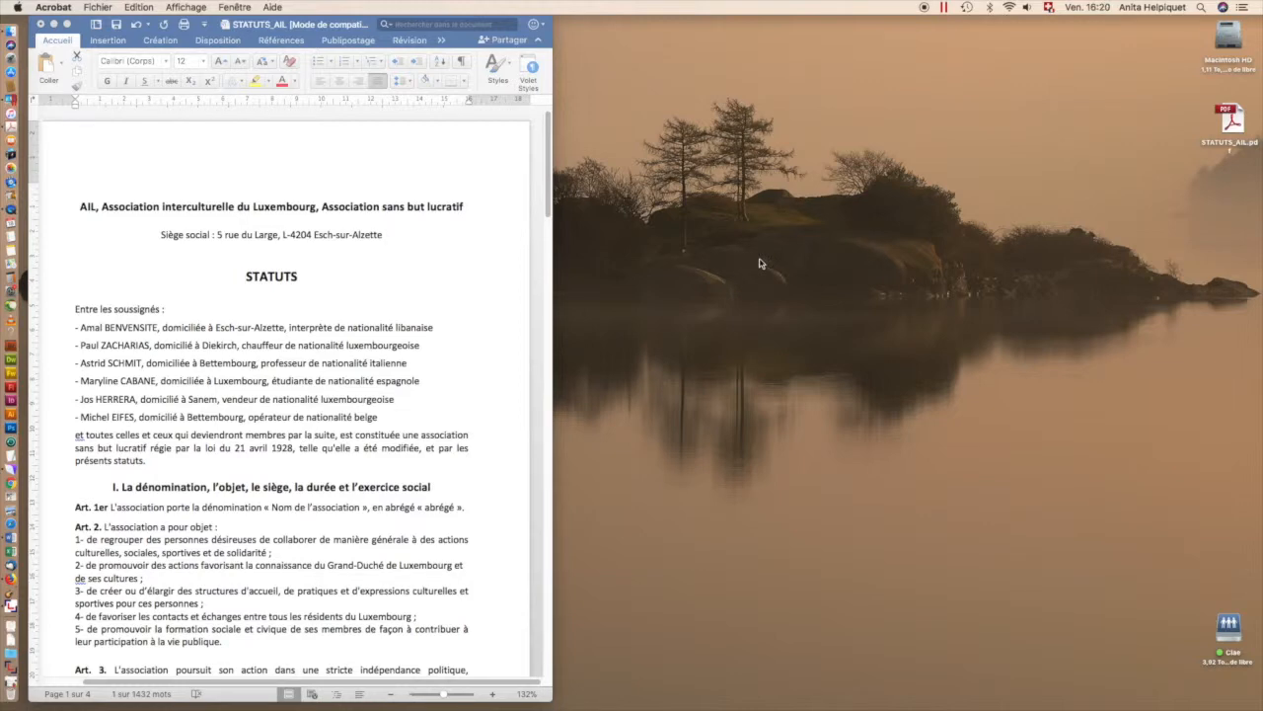
left_click_drag(356, 23, 575, 34)
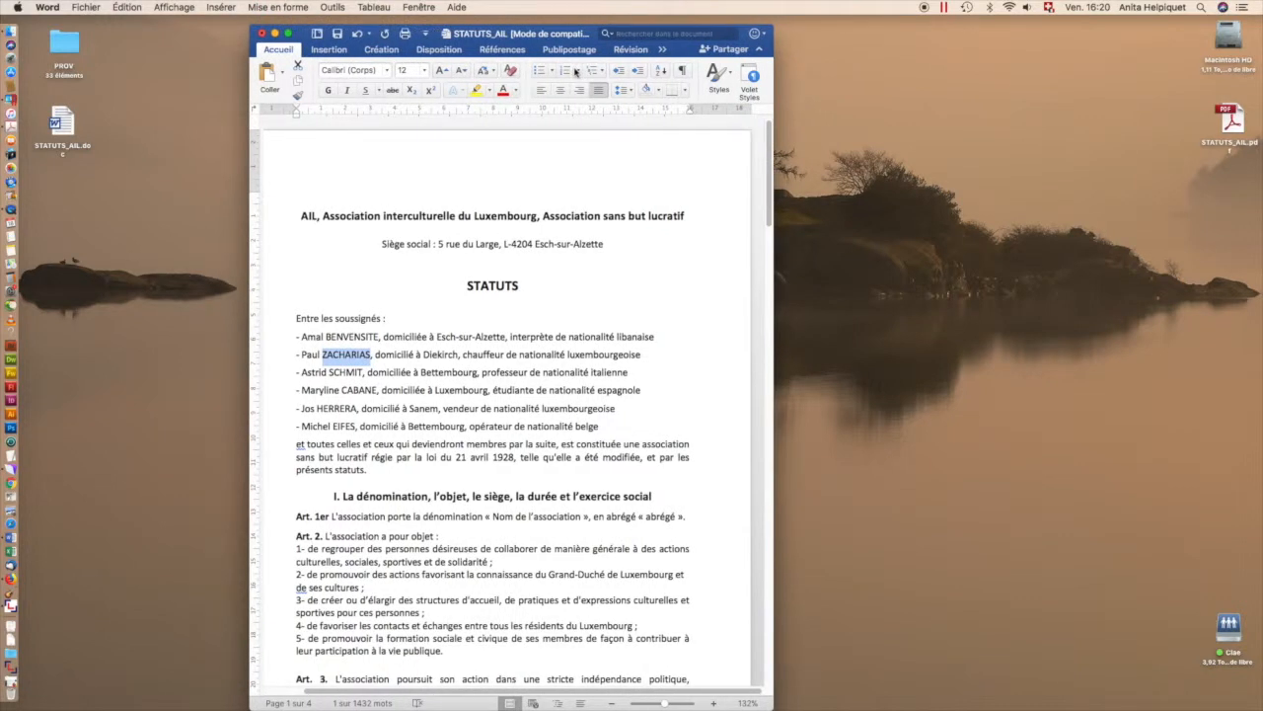
left_click(482, 369)
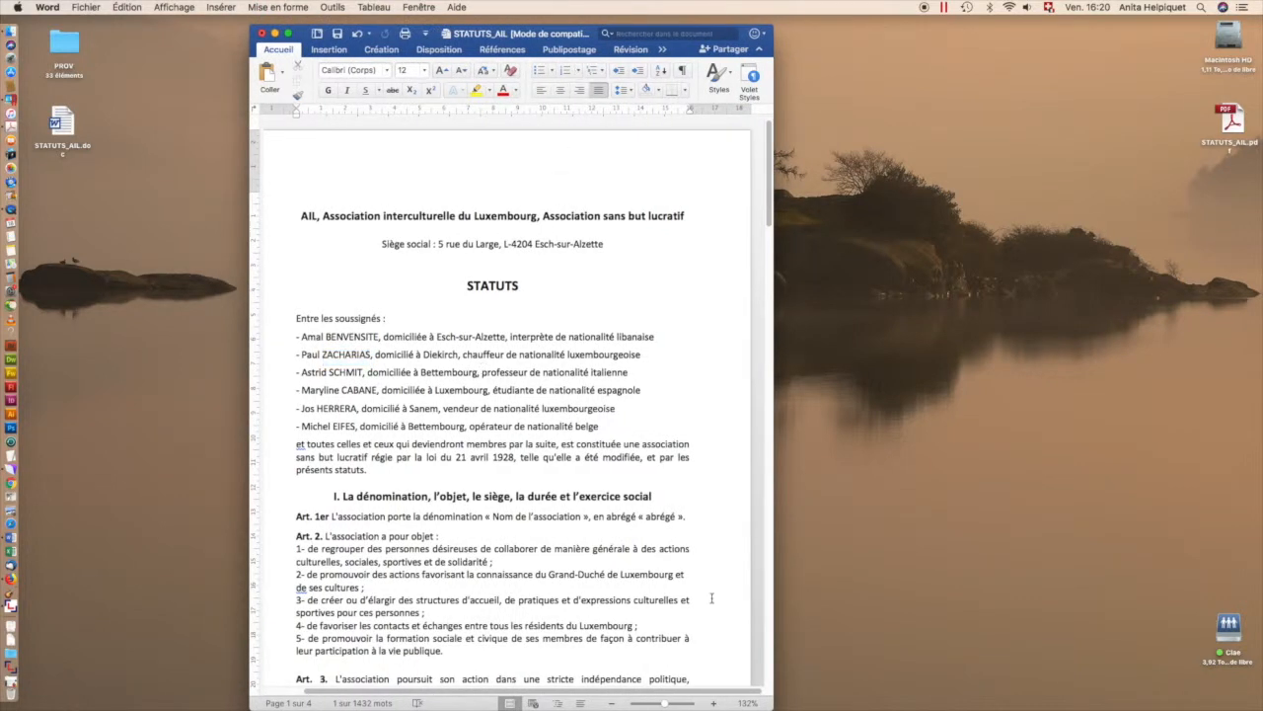
left_click_drag(775, 707, 865, 706)
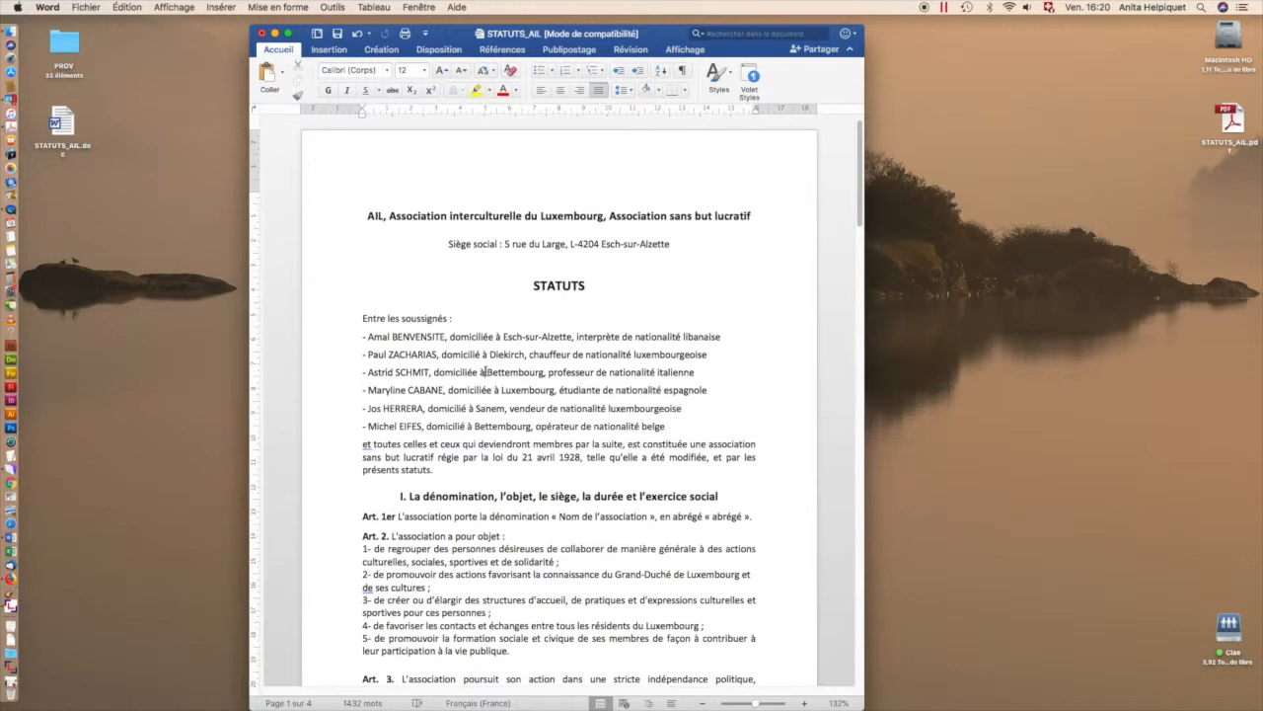
key("super+a")
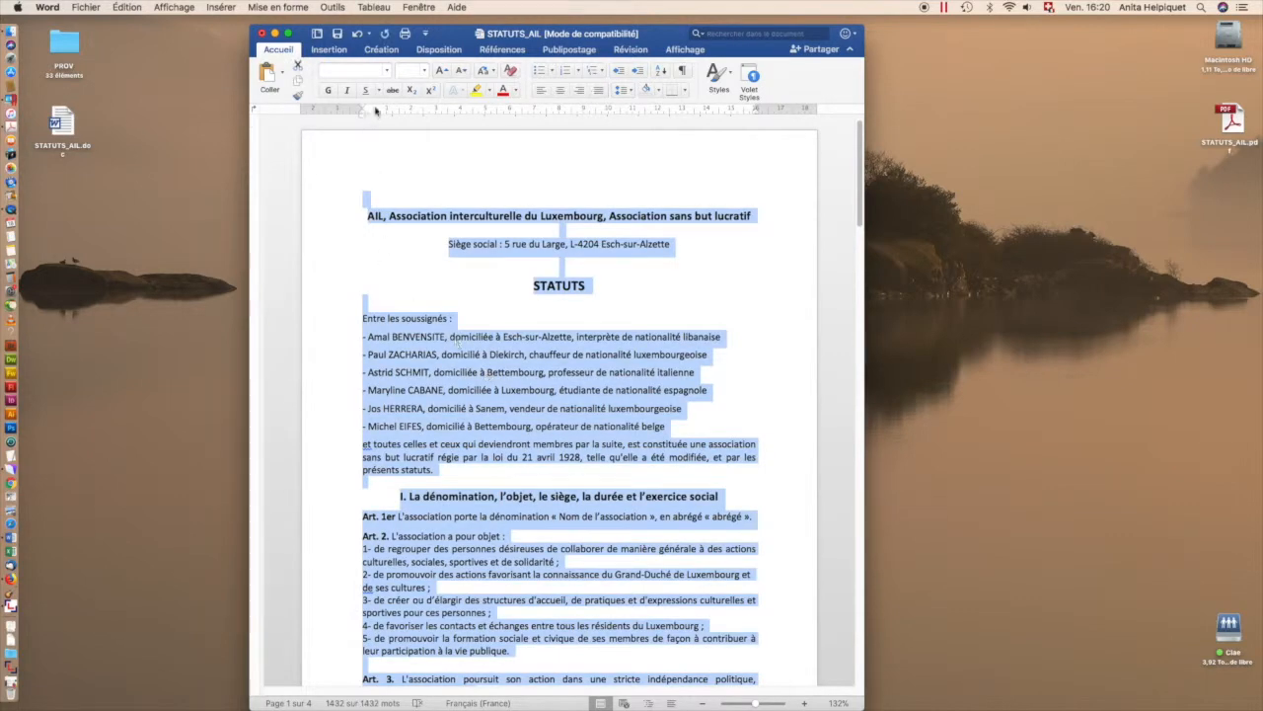
left_click(386, 71)
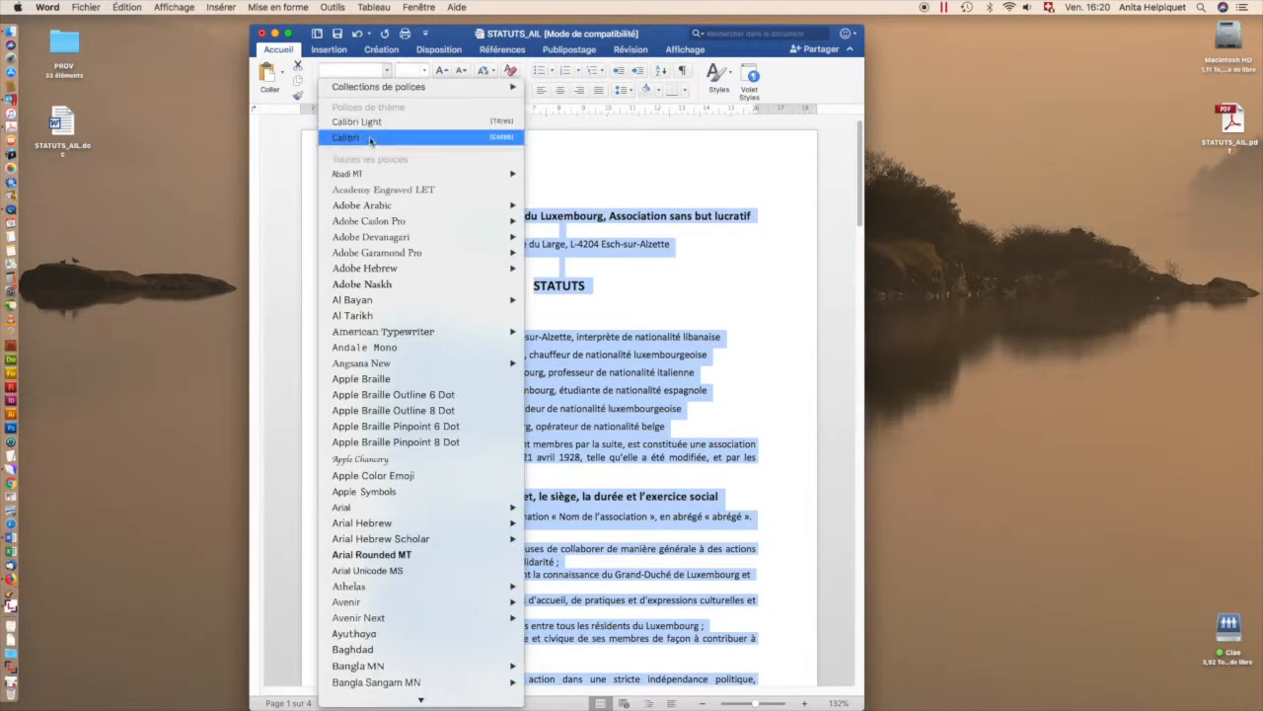
key("Escape")
left_click(538, 306)
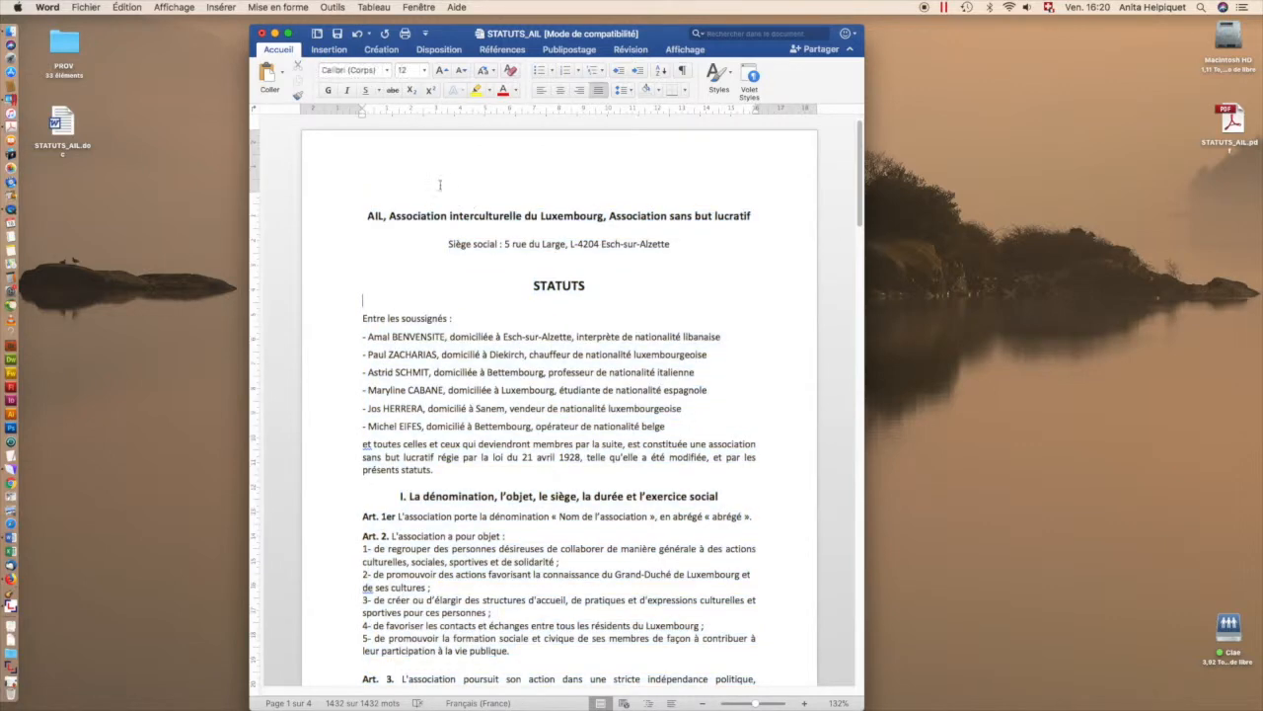
Enter header and footer editing via Affichage and set the header font to Calibri
left_click(173, 7)
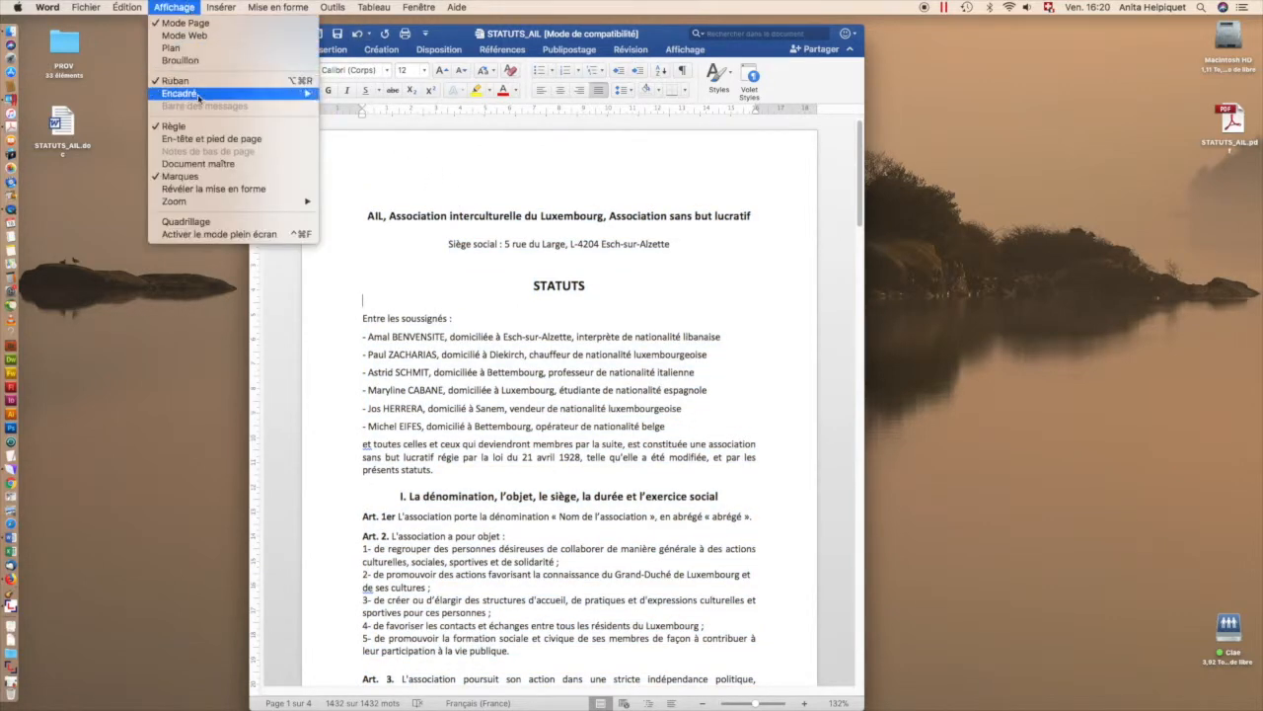
left_click(210, 139)
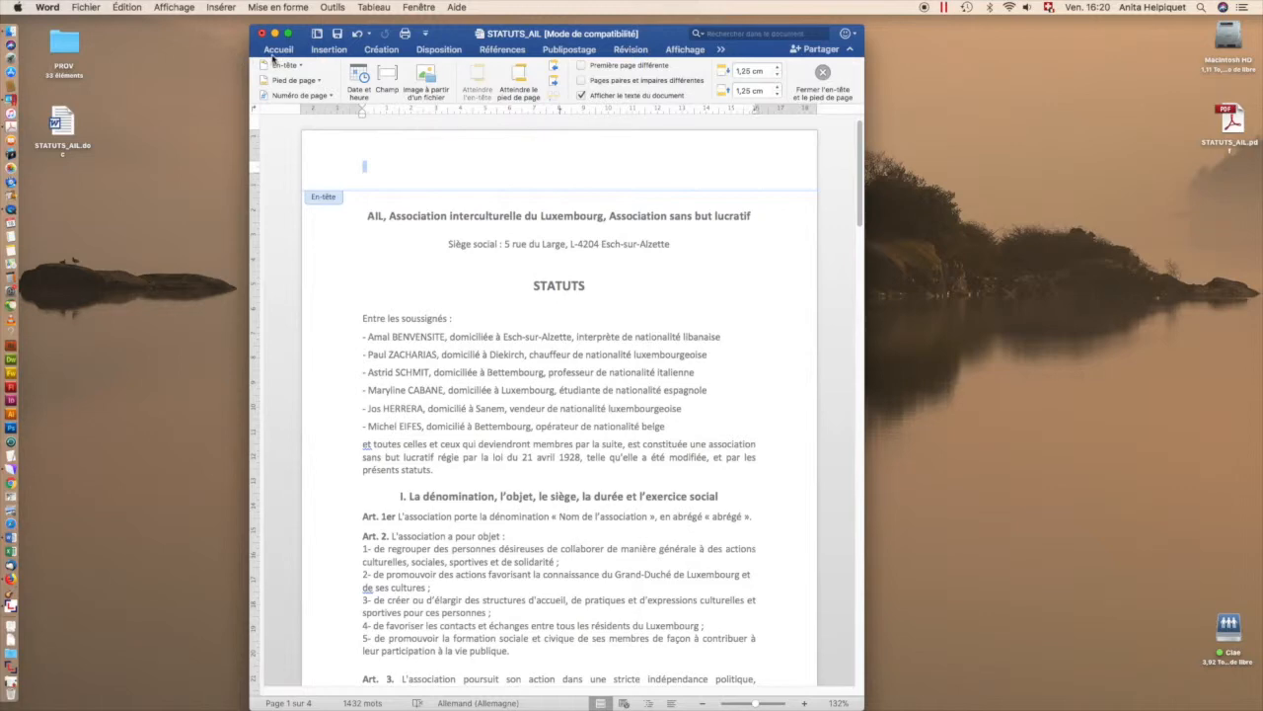
left_click(385, 71)
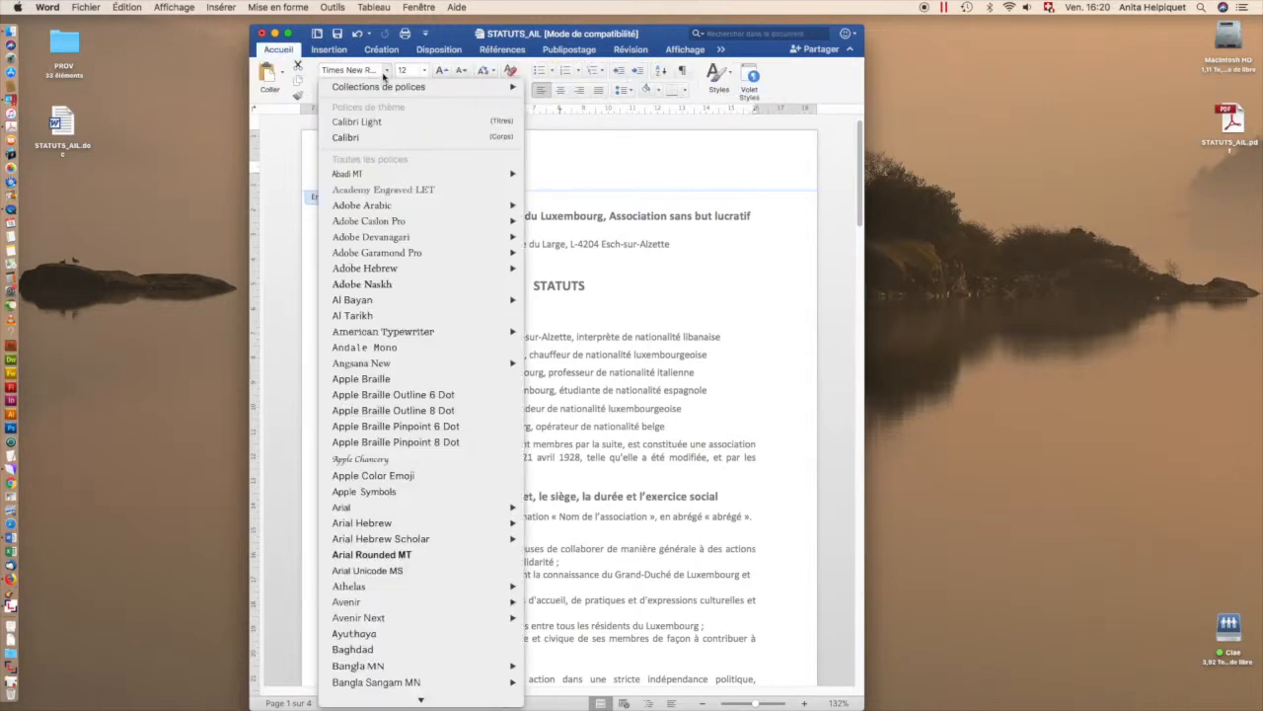
left_click(368, 136)
Set the footer font to Calibri and return to the body text
scroll(480, 446, "down", 5)
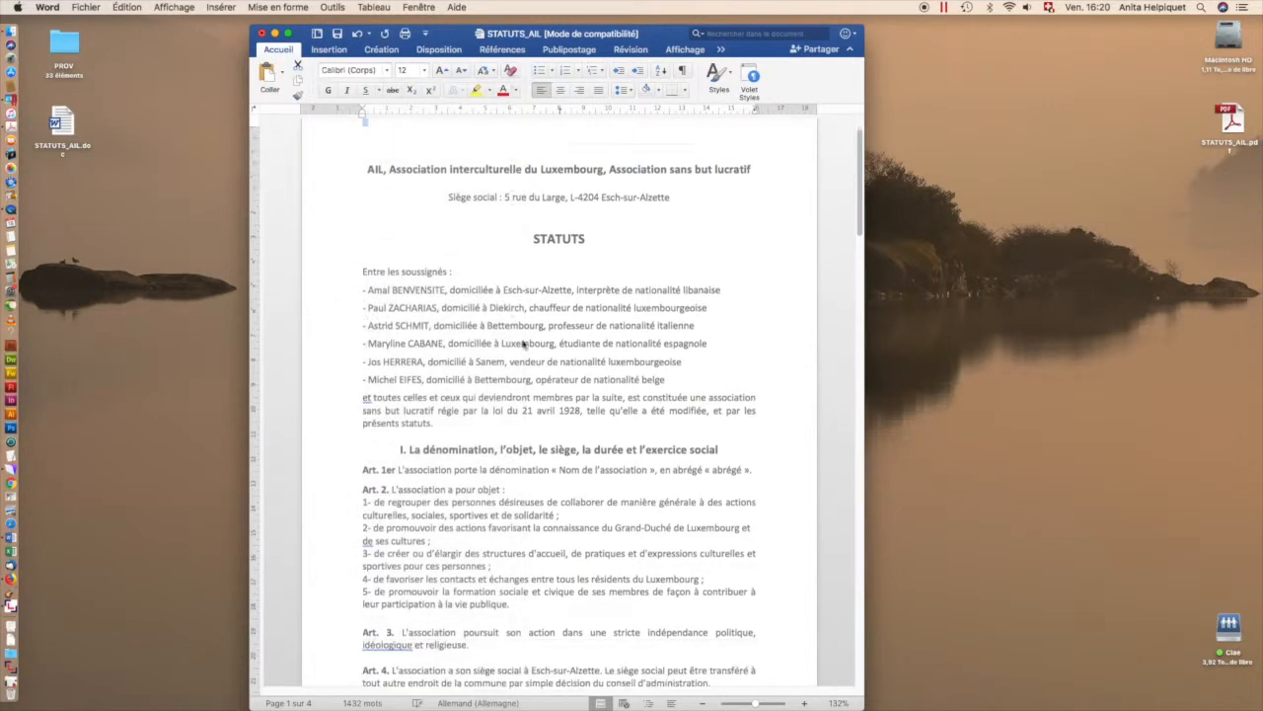
left_click(415, 512)
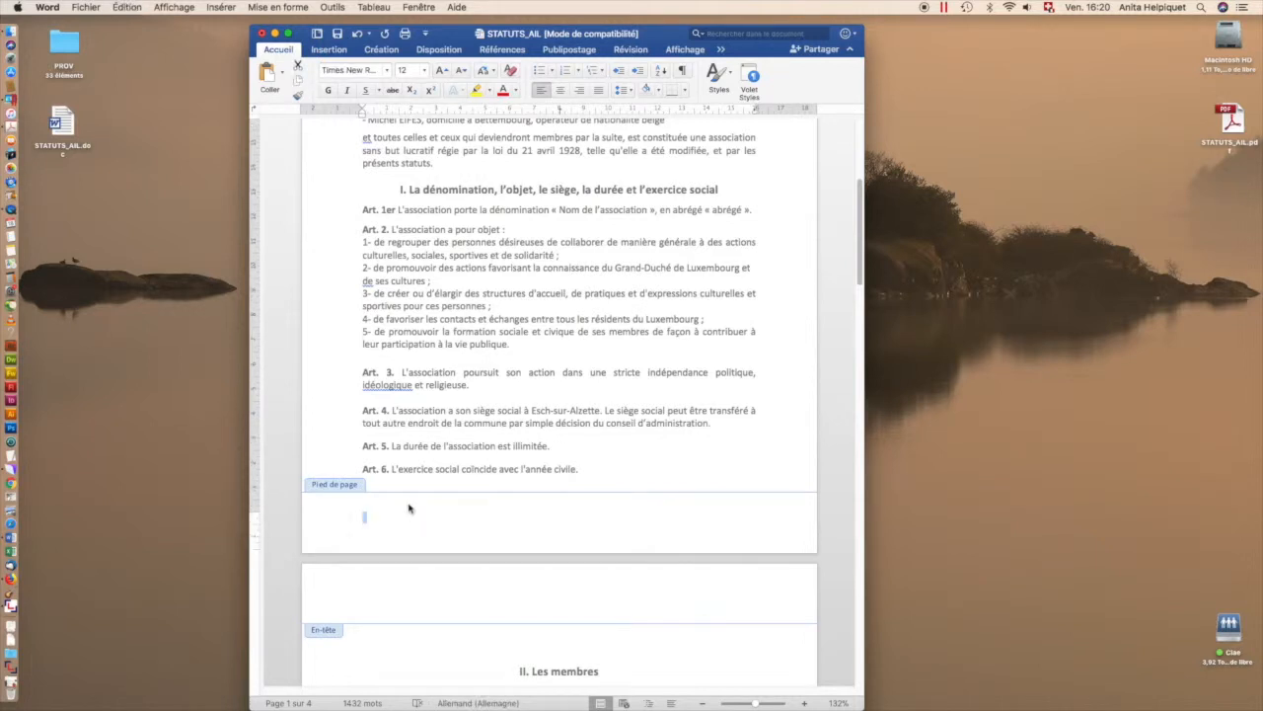
left_click(388, 70)
left_click(372, 135)
scroll(457, 209, "up", 1)
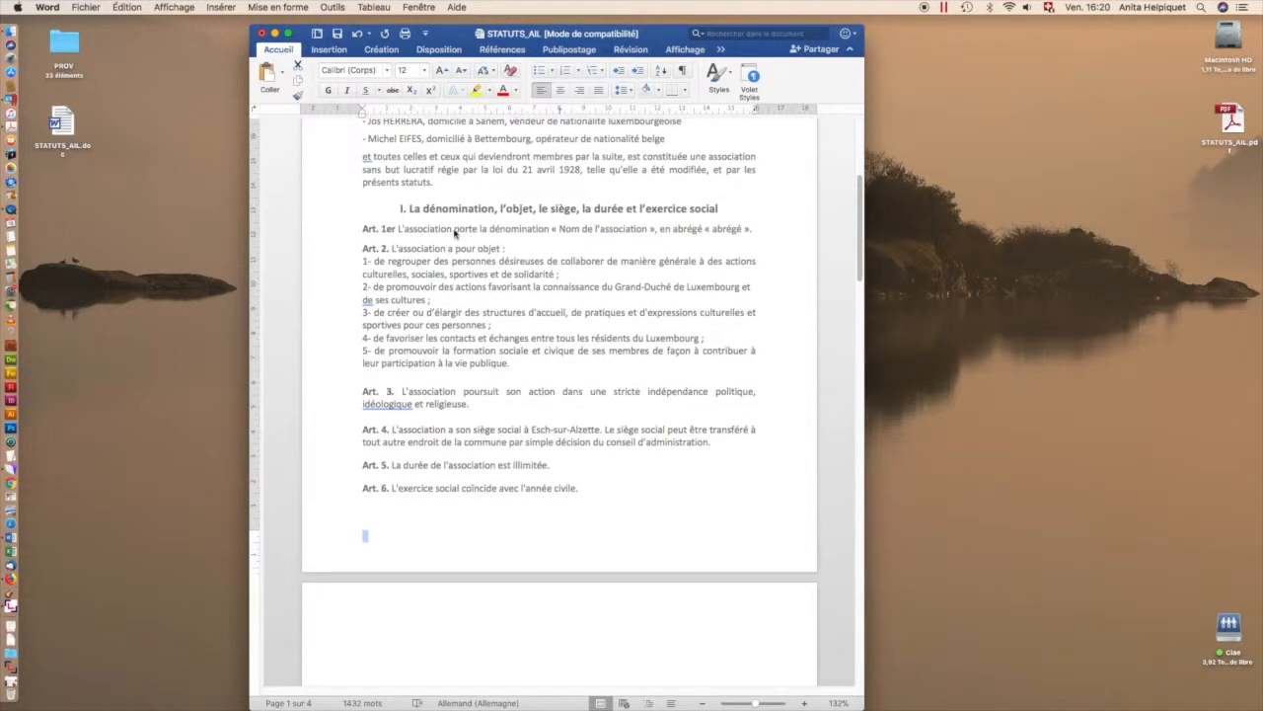
scroll(468, 253, "up", 4)
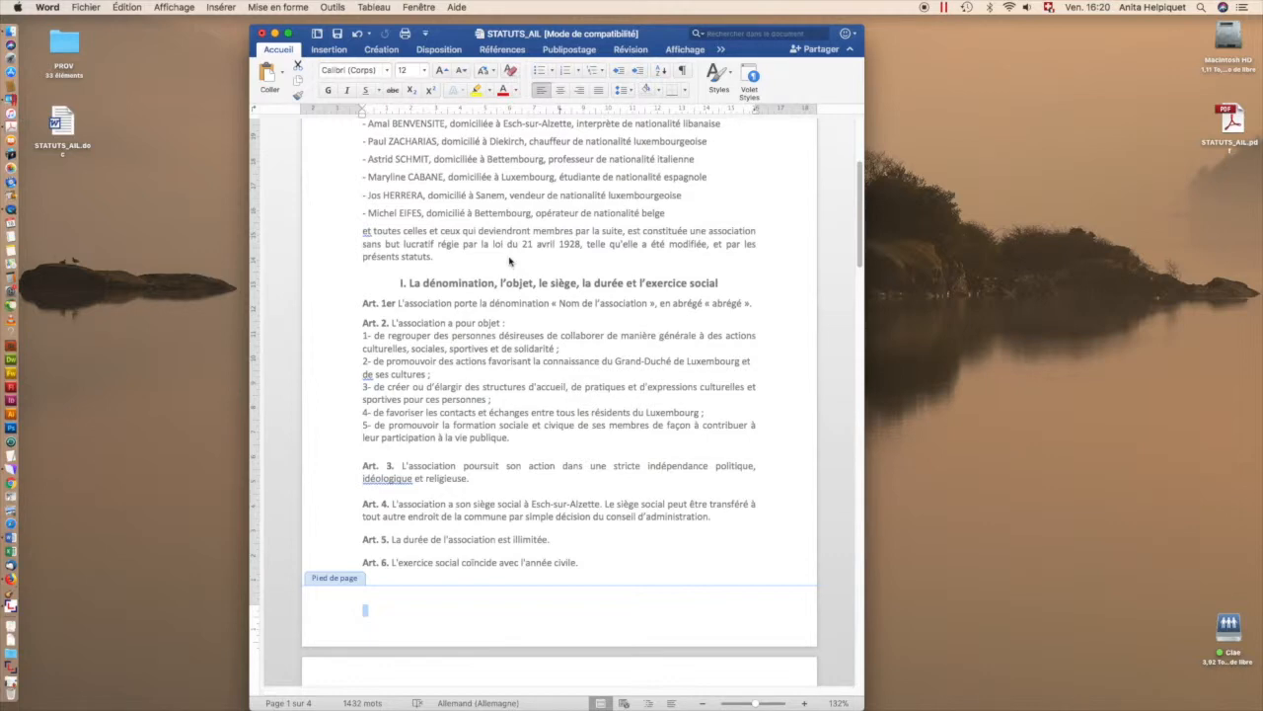
double_click(511, 261)
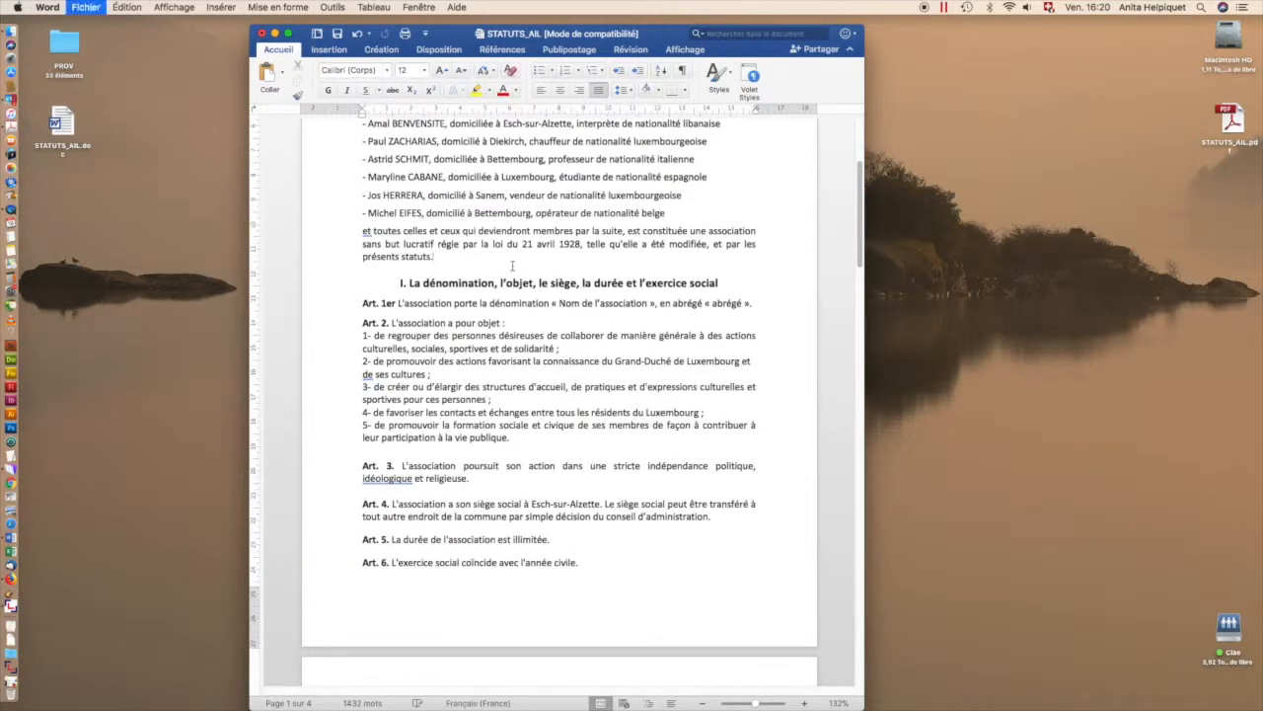
Export the statutes via print to PDF as STATUTS_AIL2.pdf on the desktop
key("super+p")
left_click(529, 480)
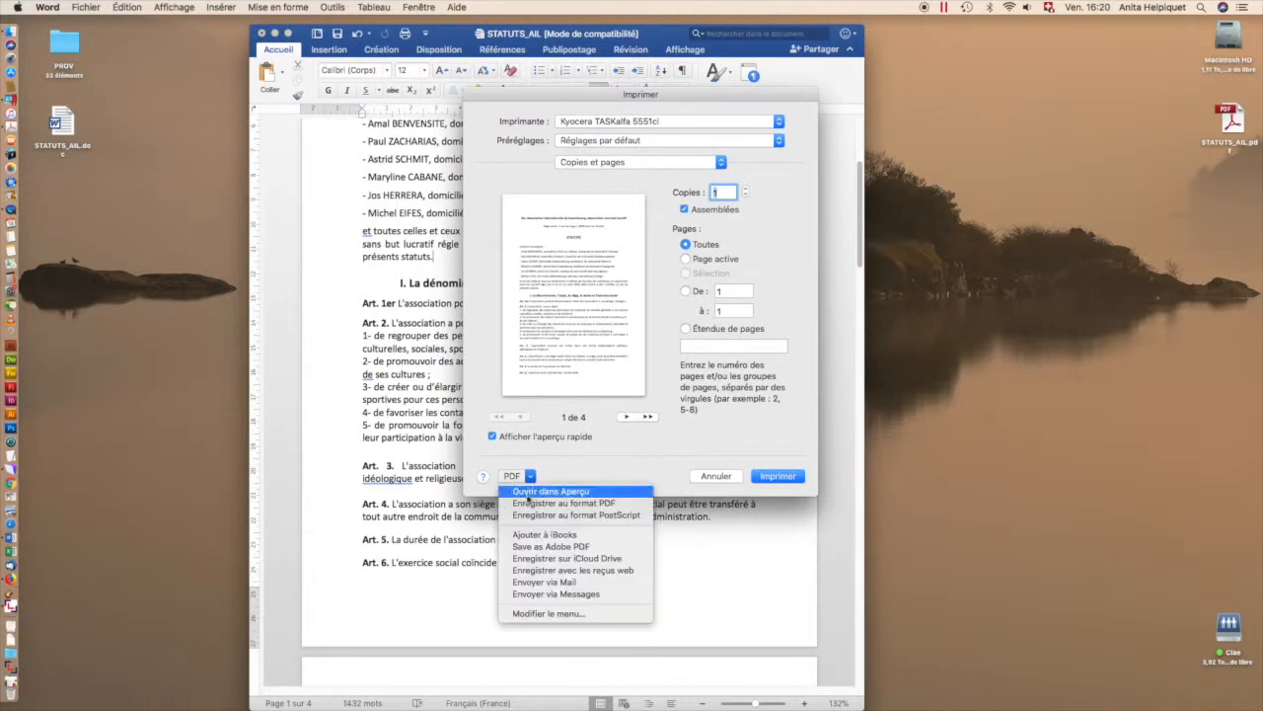
left_click(541, 503)
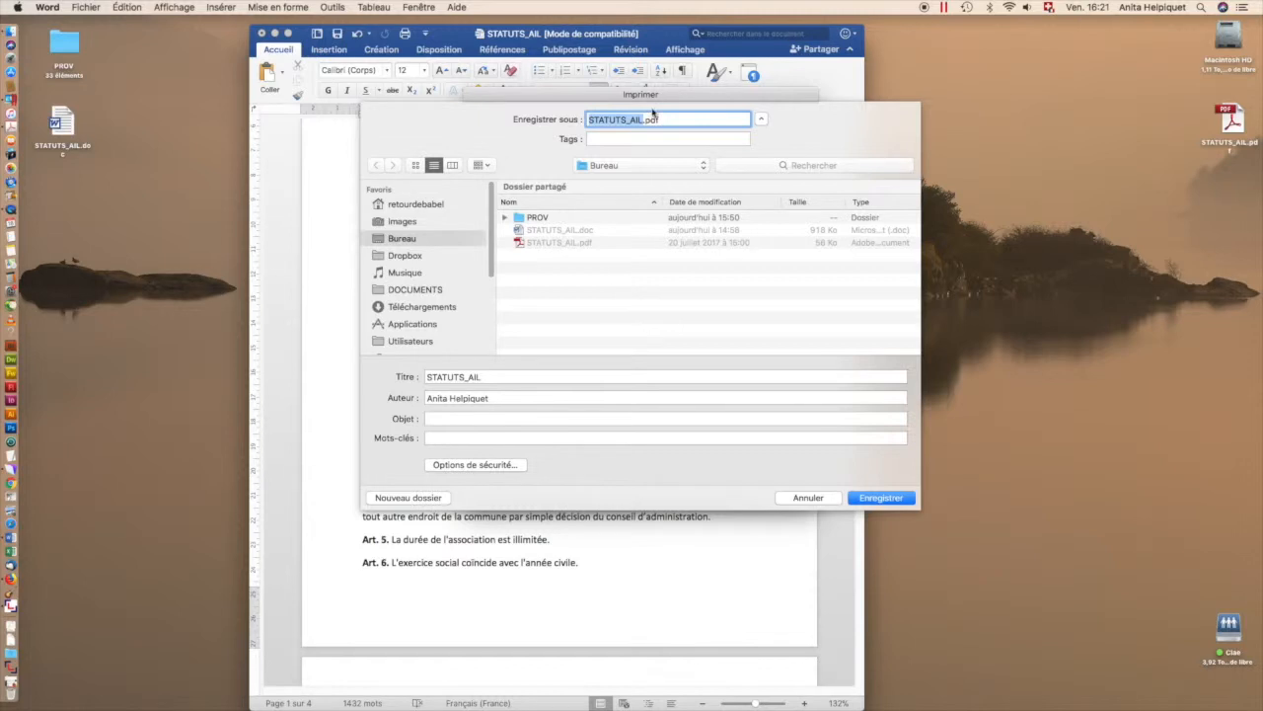
left_click(647, 120)
type("2")
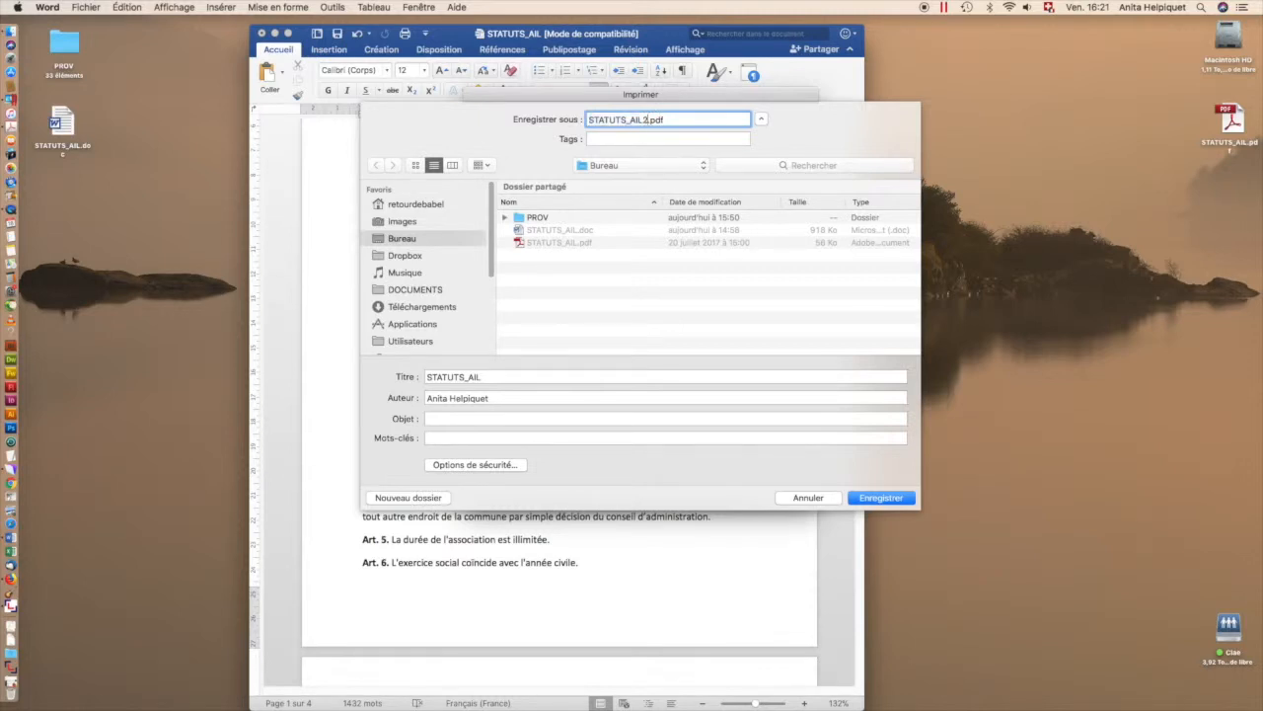
left_click(902, 498)
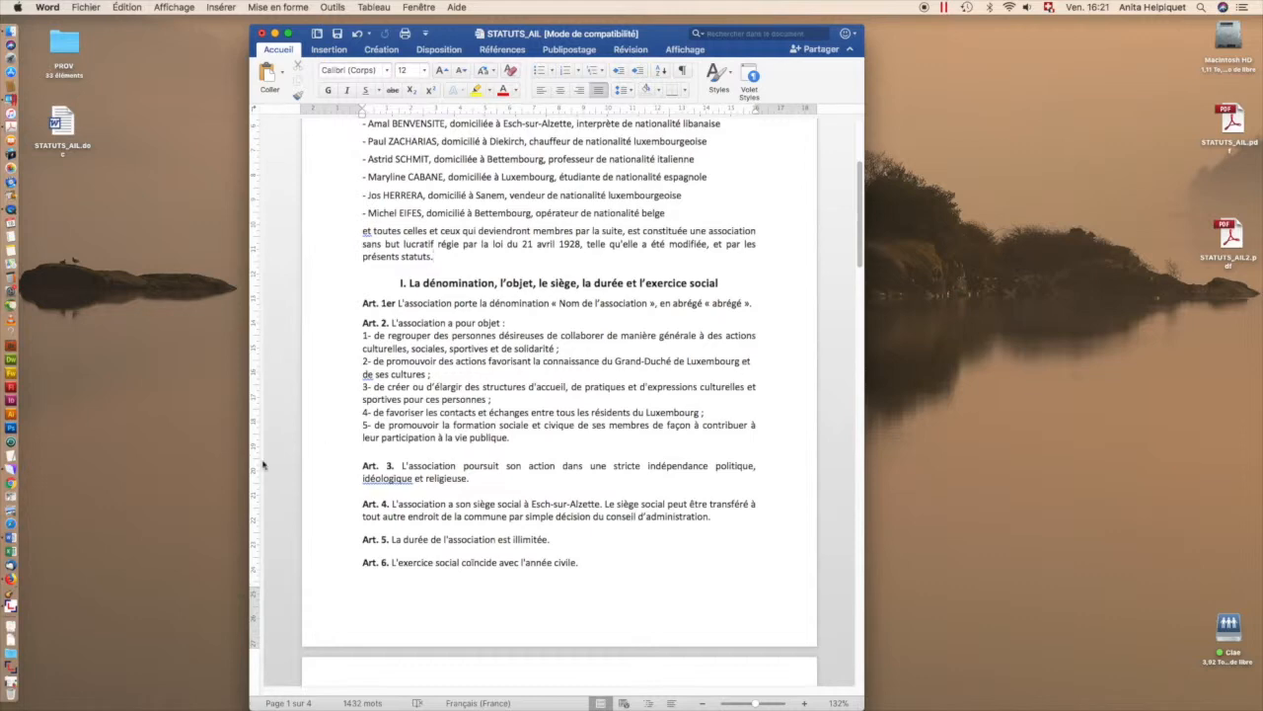
Upload STATUTS_AIL.pdf from the Bureau as the Acte constitutif on the Firefox deposit page
left_click(17, 687)
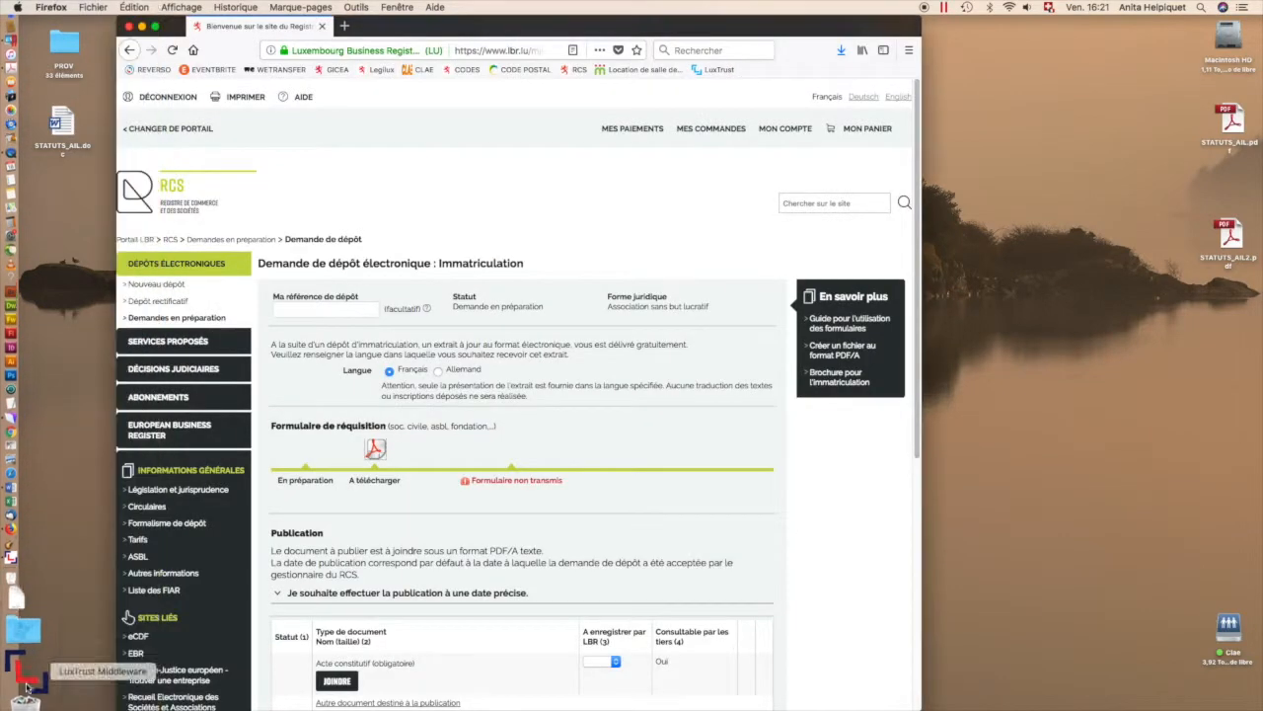
scroll(518, 444, "down", 5)
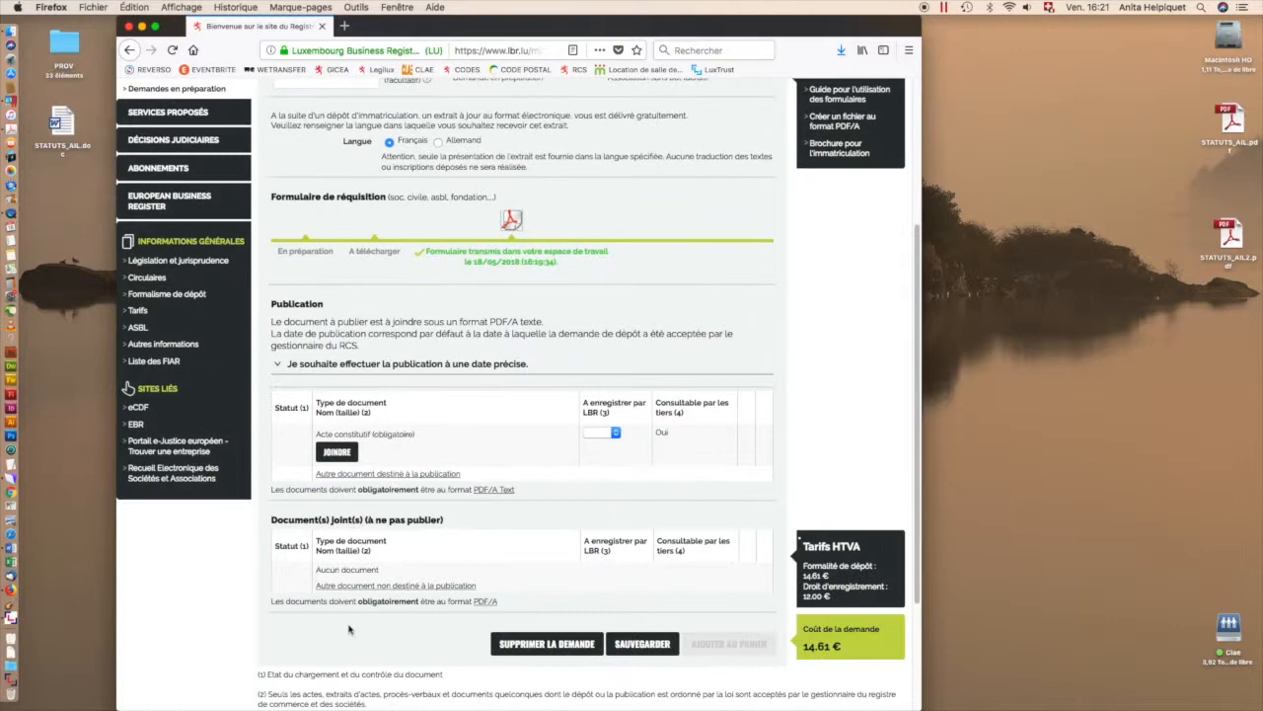
left_click(336, 452)
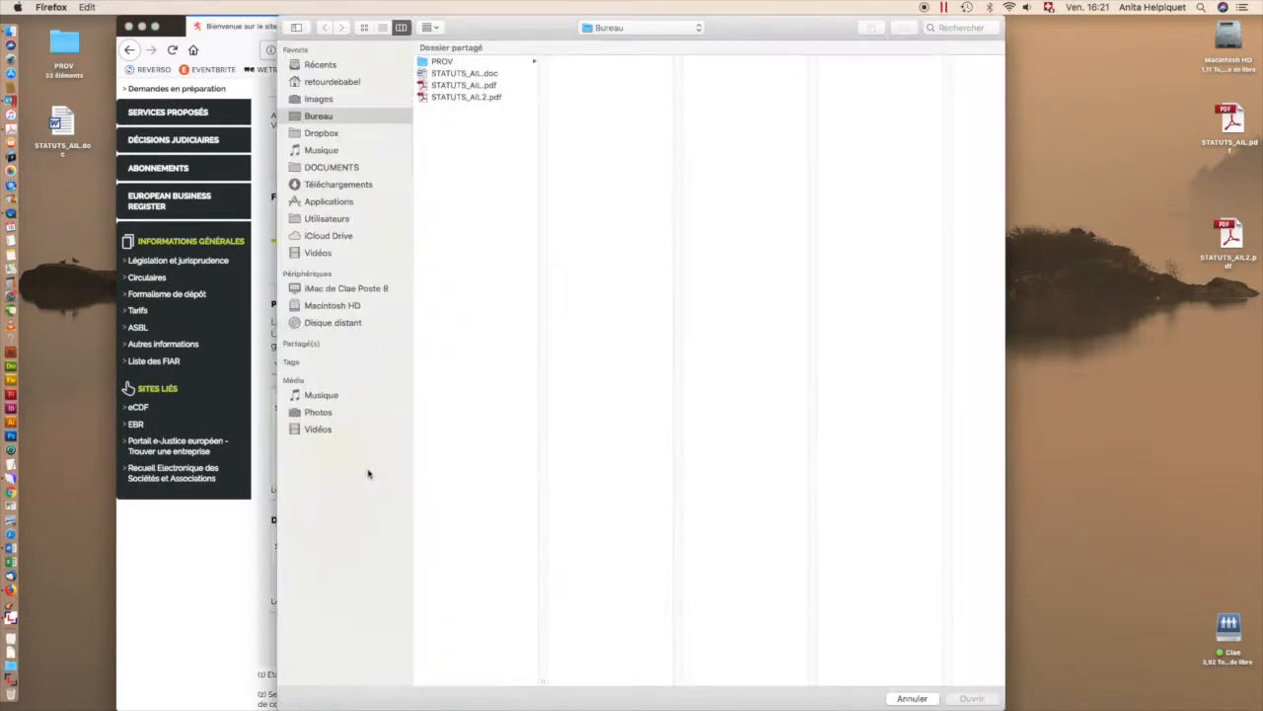
left_click(499, 87)
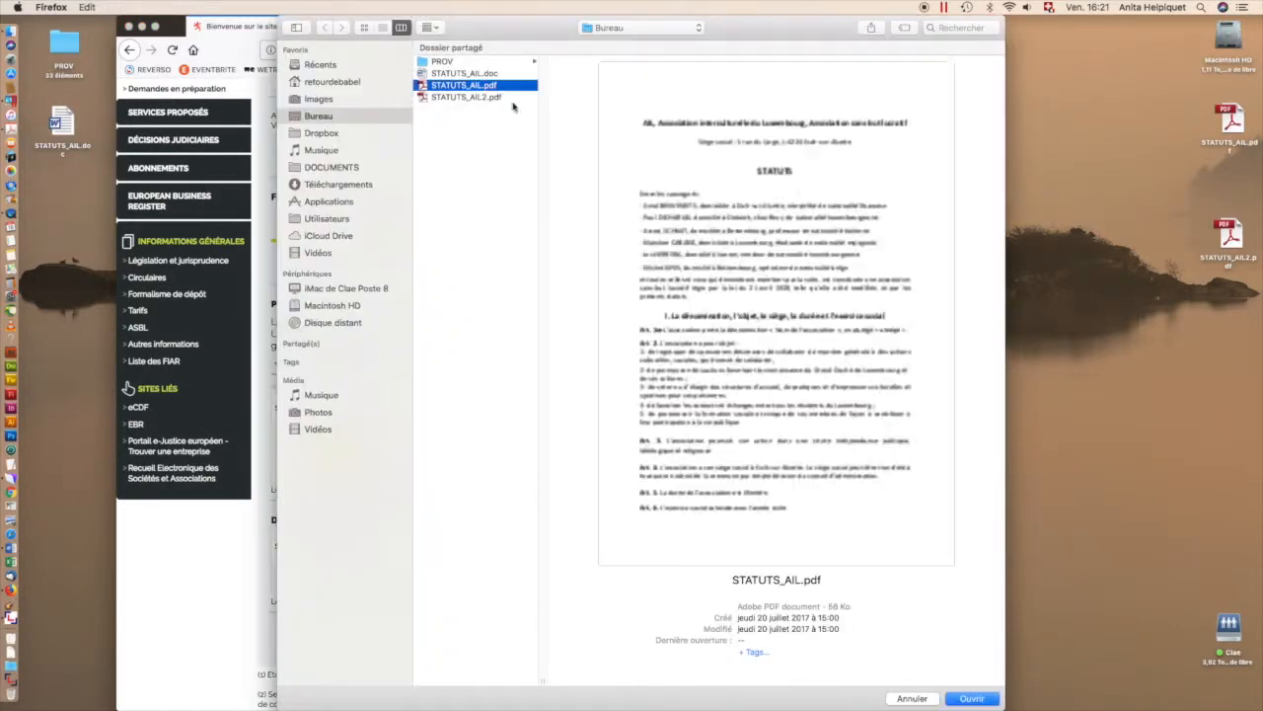
left_click(972, 699)
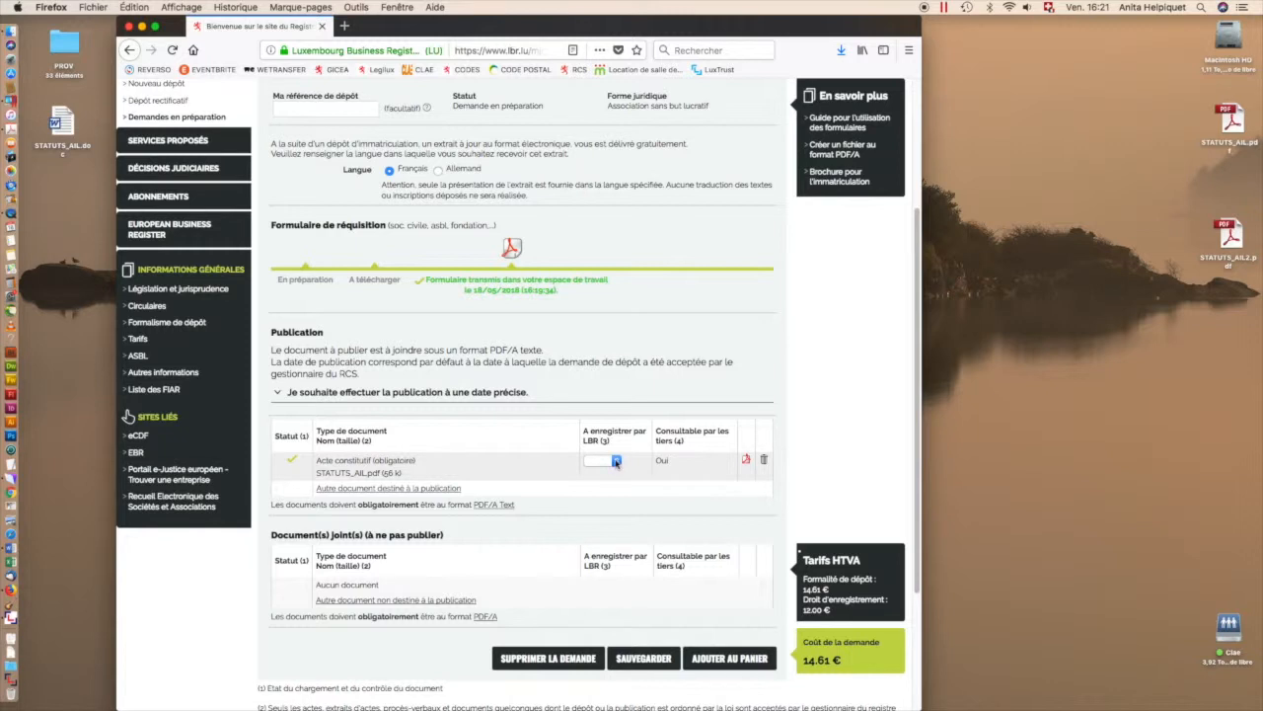
Set 'A enregistrer par LBR' to Oui, then add the deposit to the basket, confirming with OUI
left_click(616, 461)
left_click(616, 462)
left_click(614, 462)
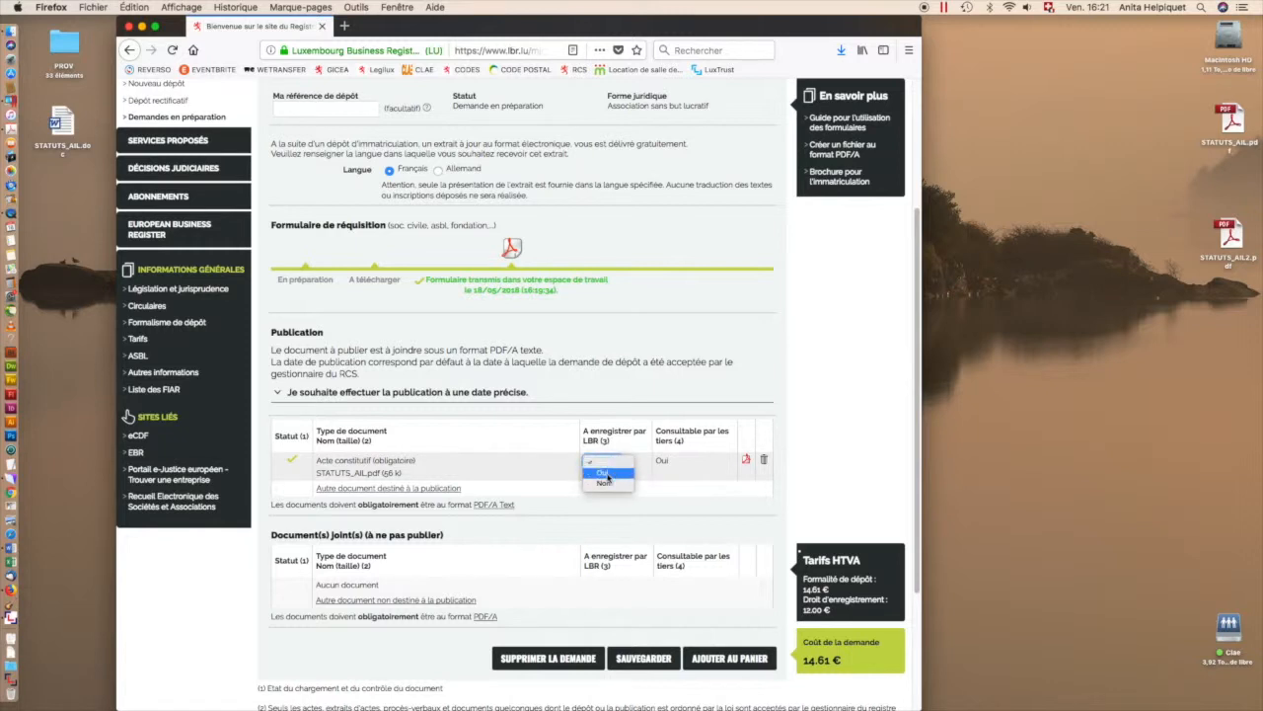
left_click(604, 474)
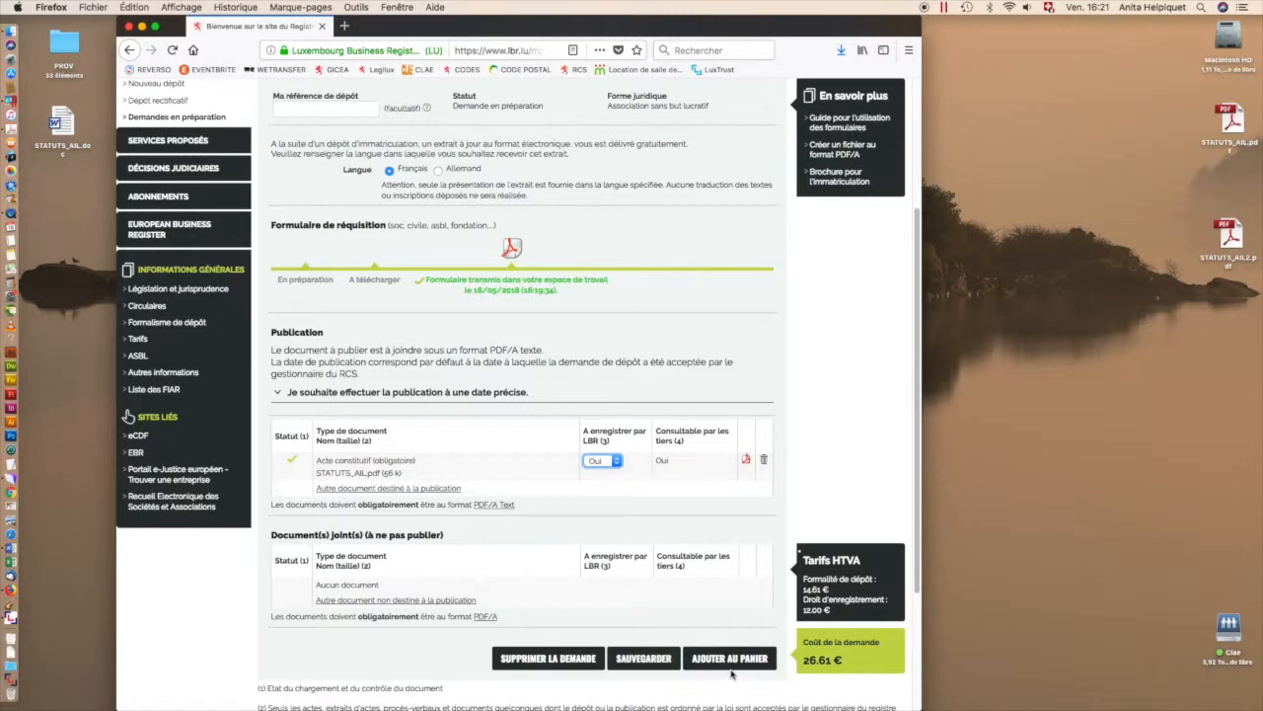
left_click(731, 659)
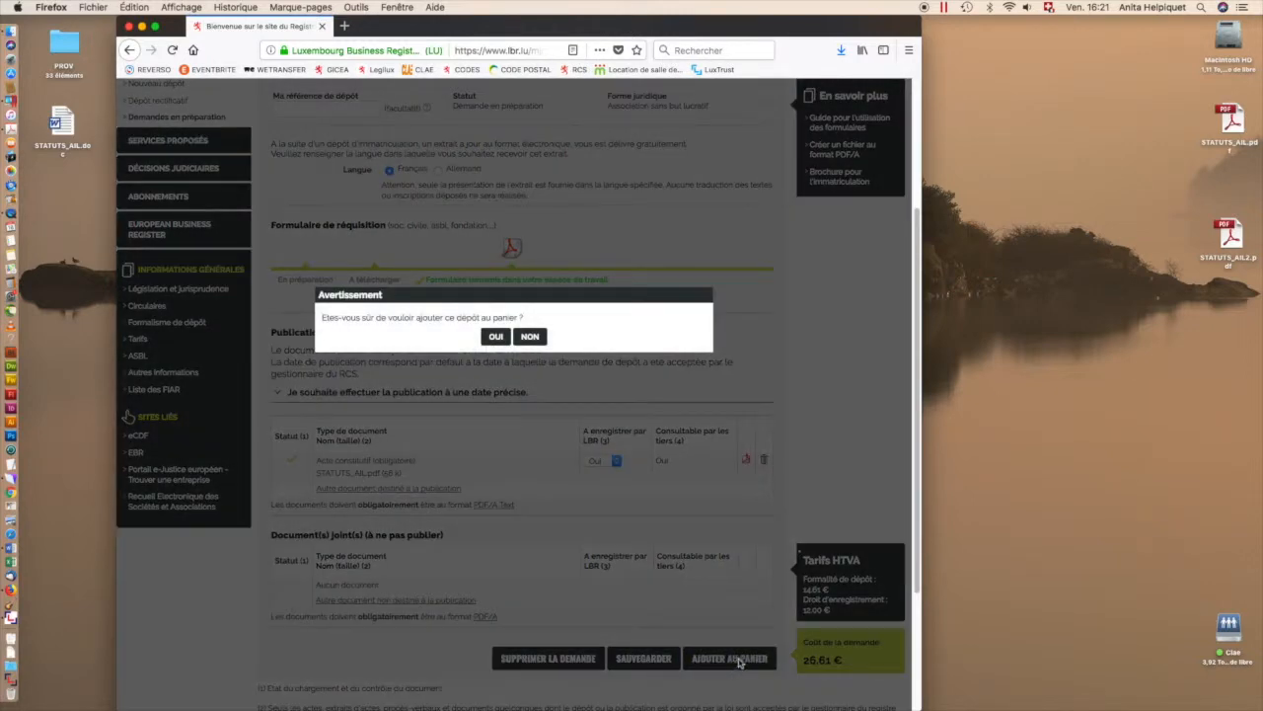
left_click(495, 337)
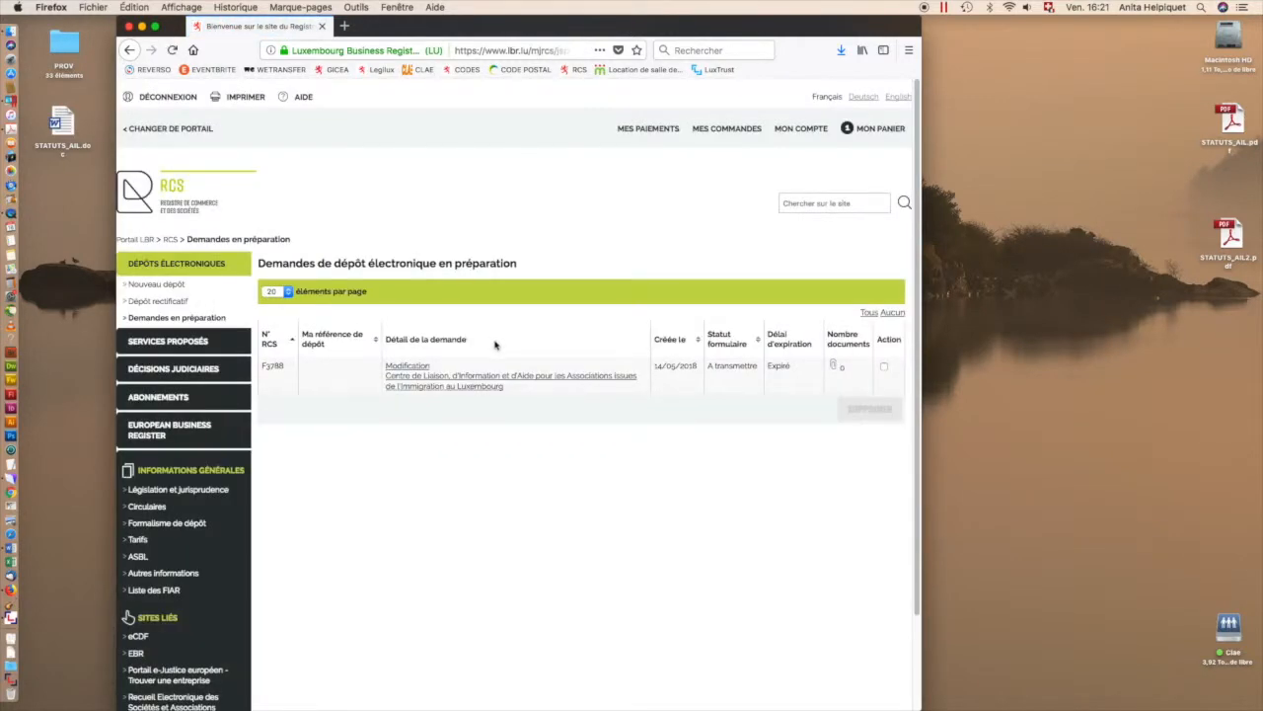
Open MON PANIER with the 29.09 € total and choose PAYER
left_click(870, 131)
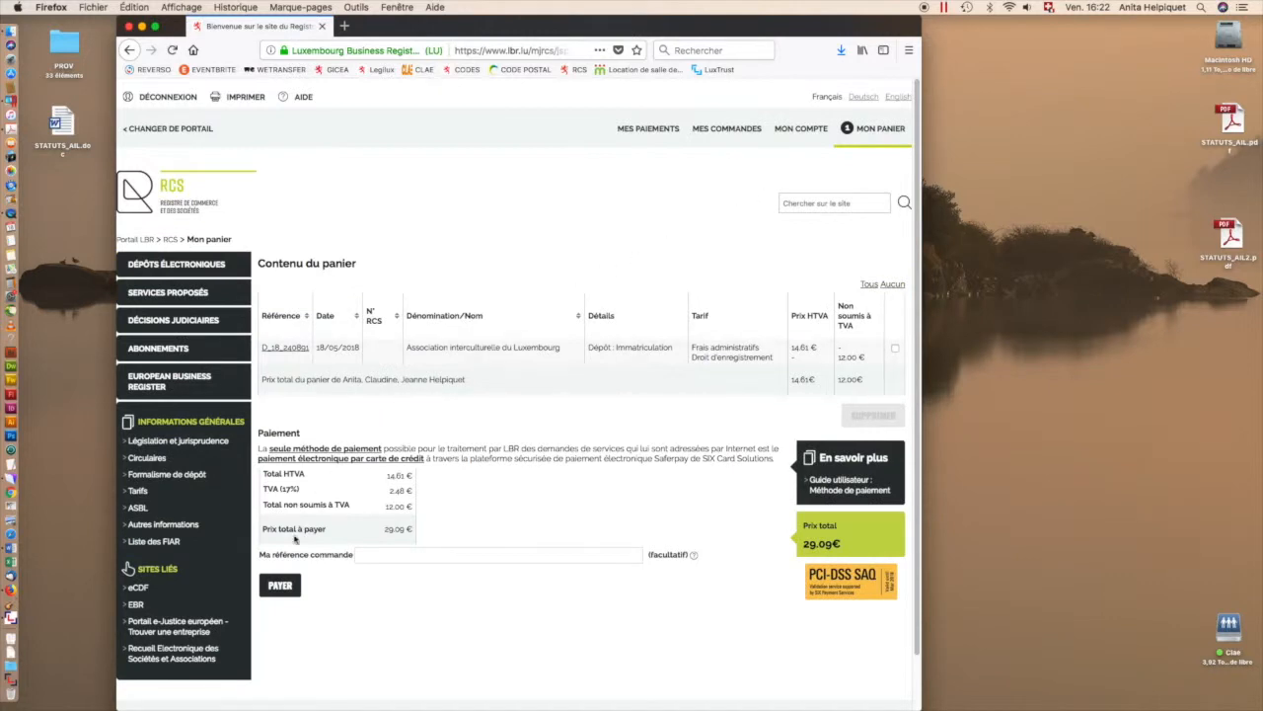
left_click(280, 586)
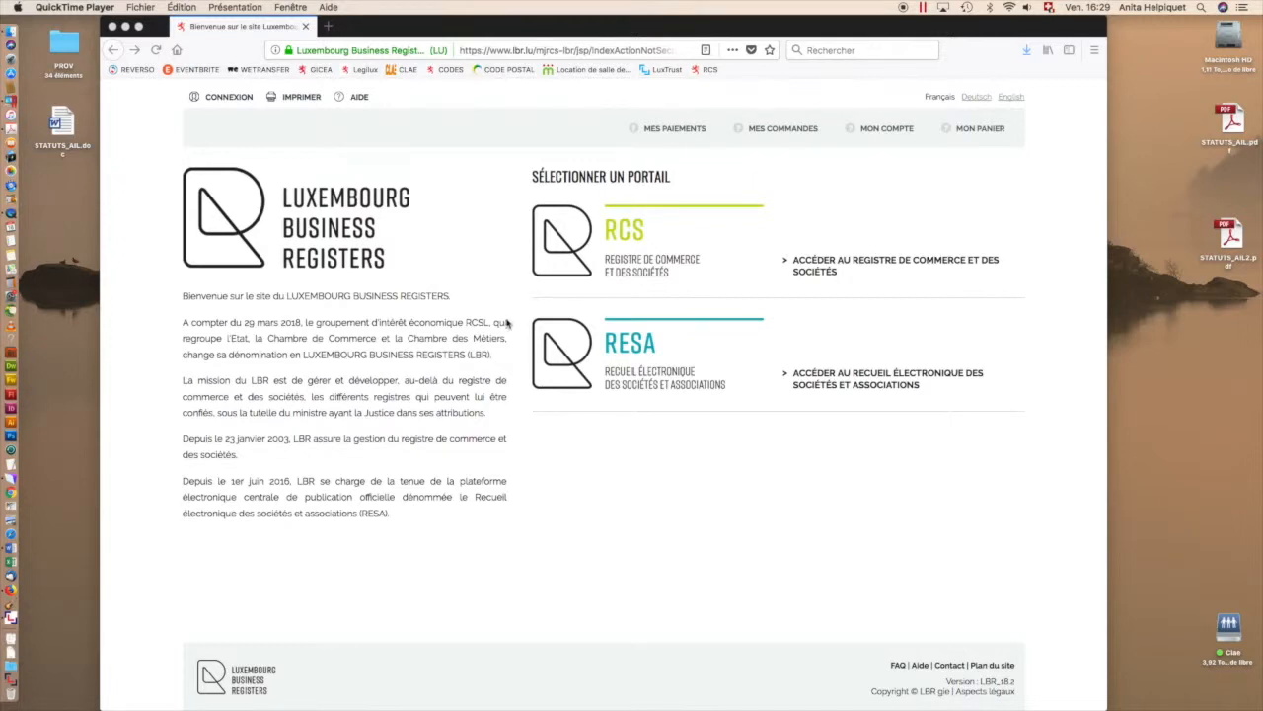
Enter the RCS portal, start a Nouveau dépôt, and show the MES COMMANDES order list
left_click(644, 262)
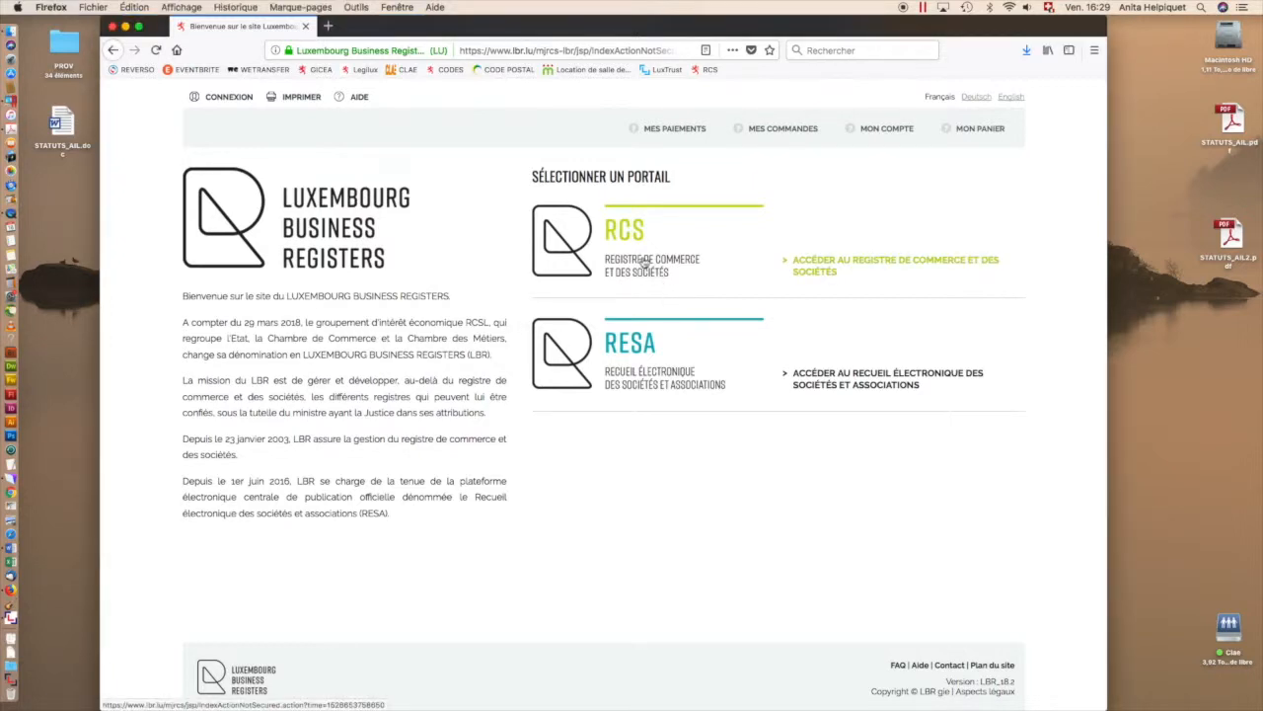
left_click(637, 266)
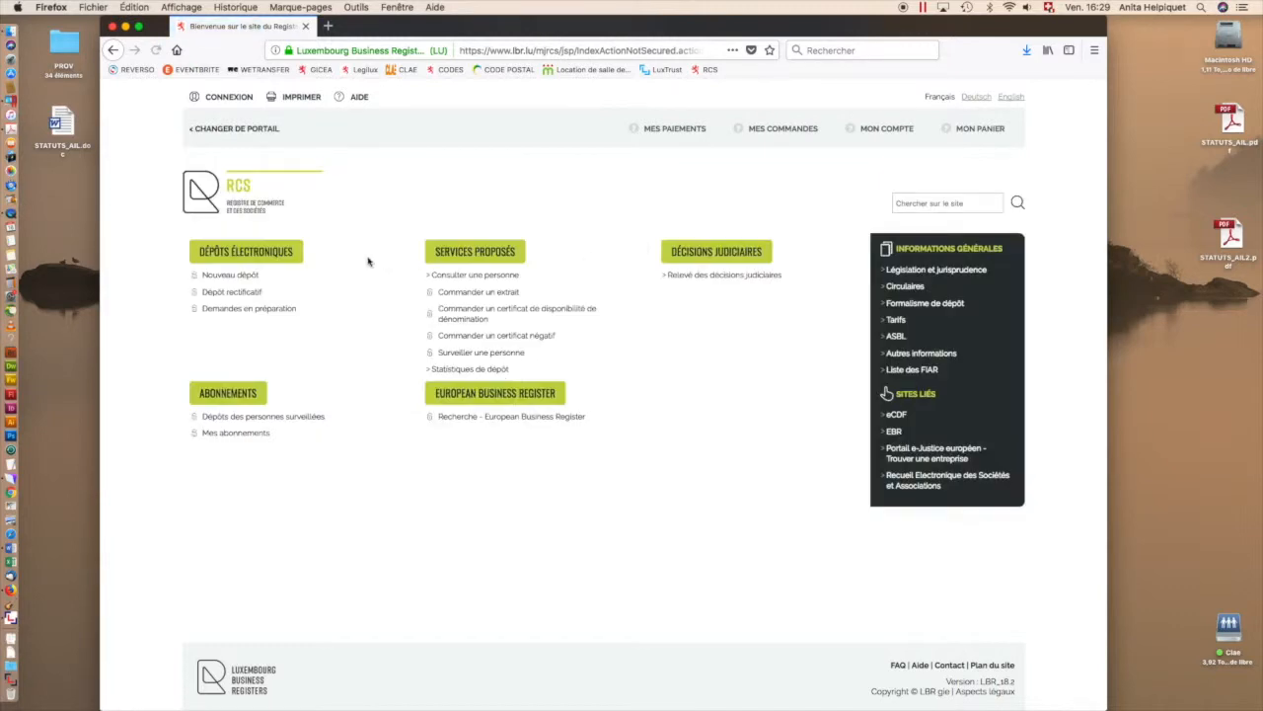
left_click(233, 277)
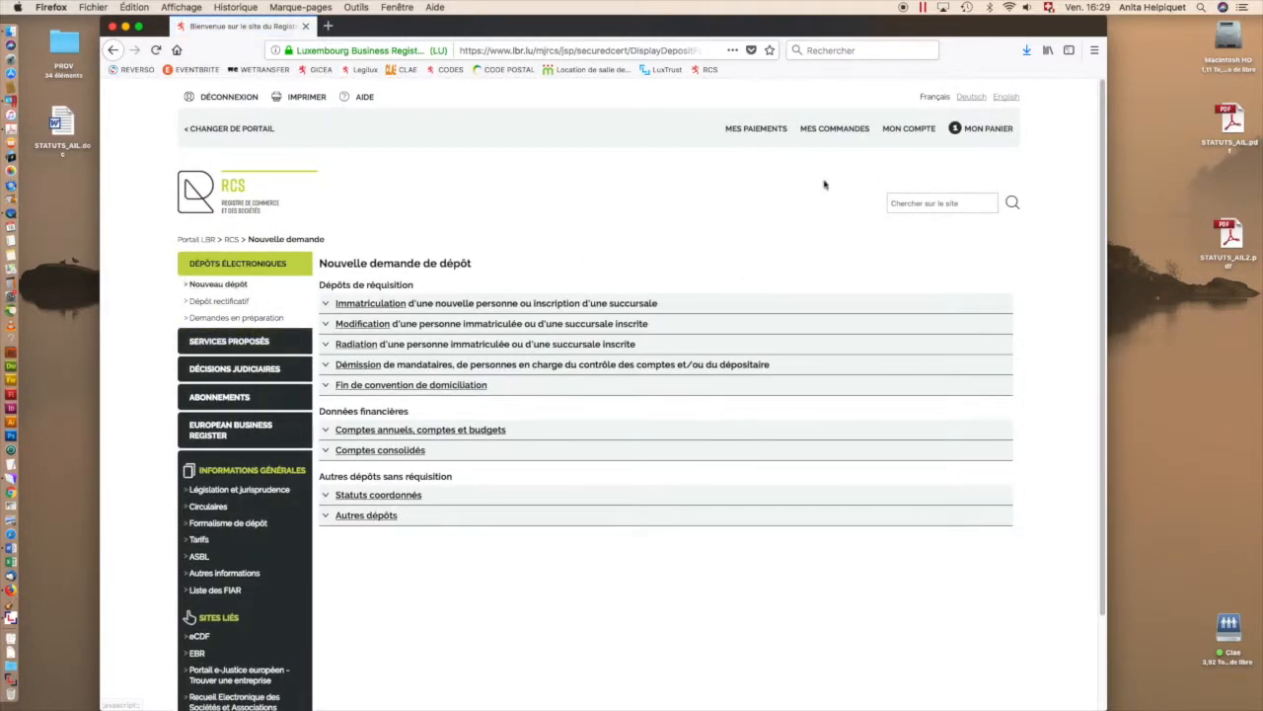
left_click(831, 130)
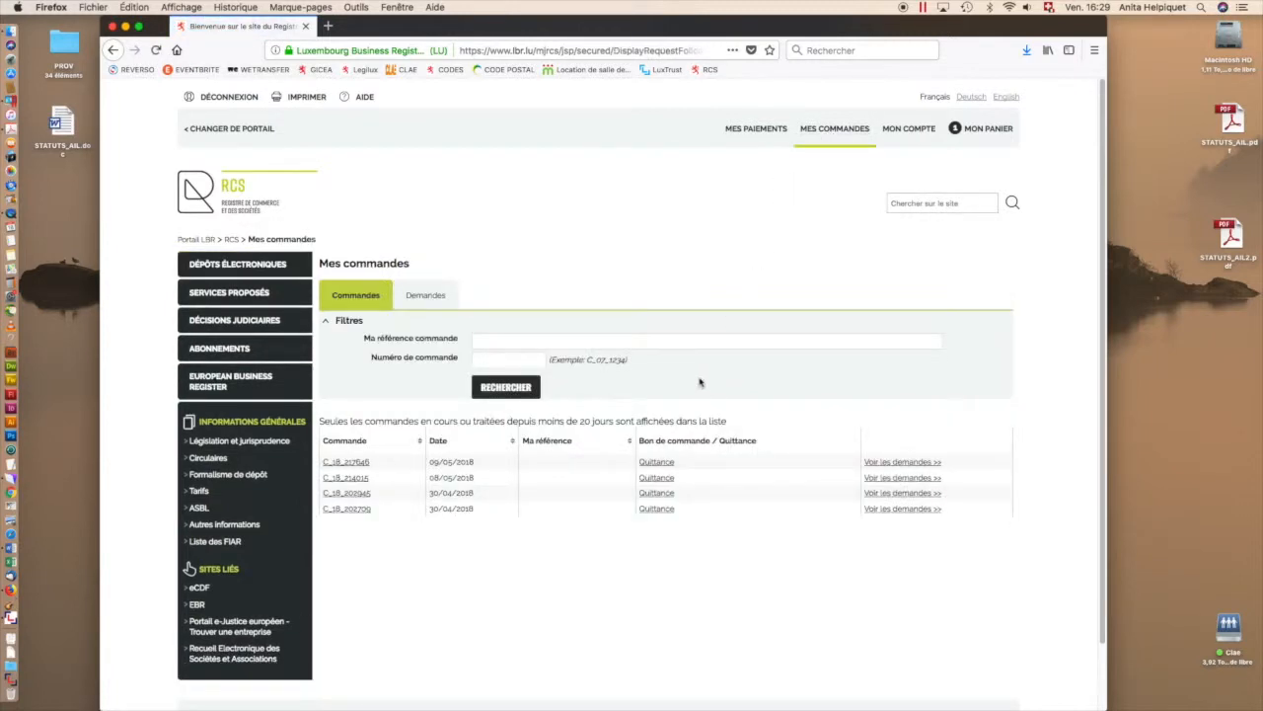